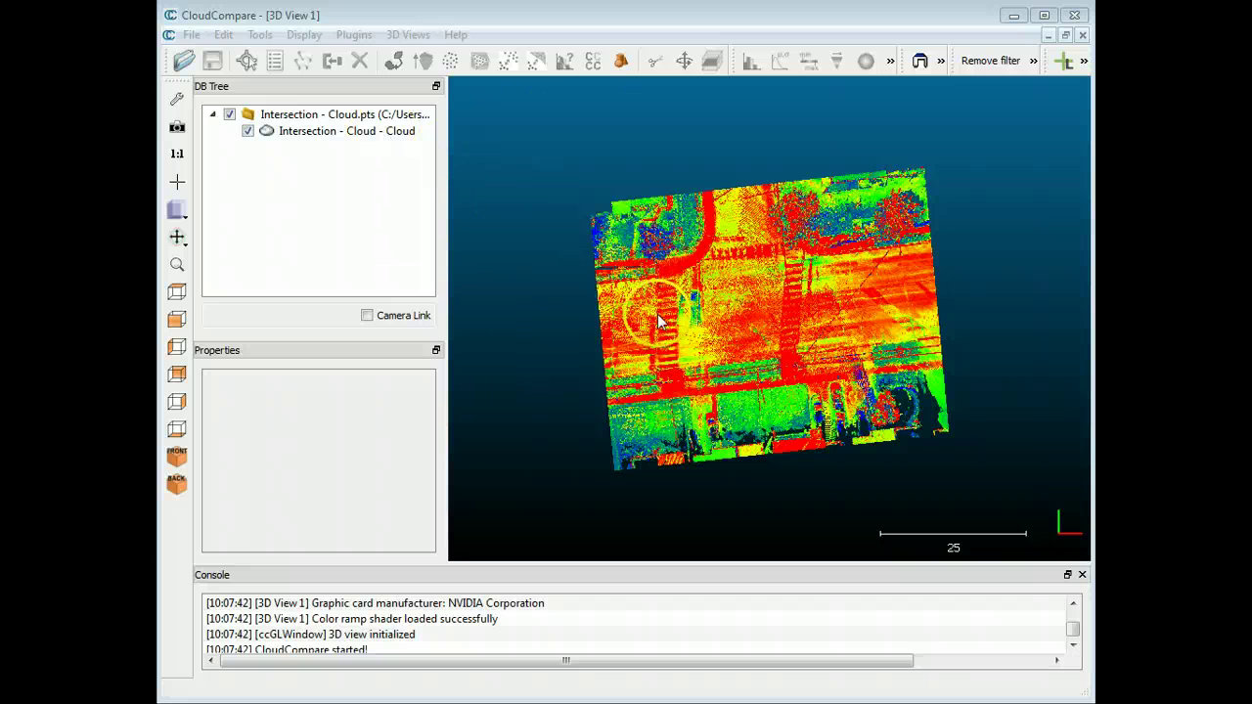
Step: Select the intersection cloud and set its active scalar field to 'none' to show RGB colours
{"action": "left_click", "coordinate": [715, 355]}
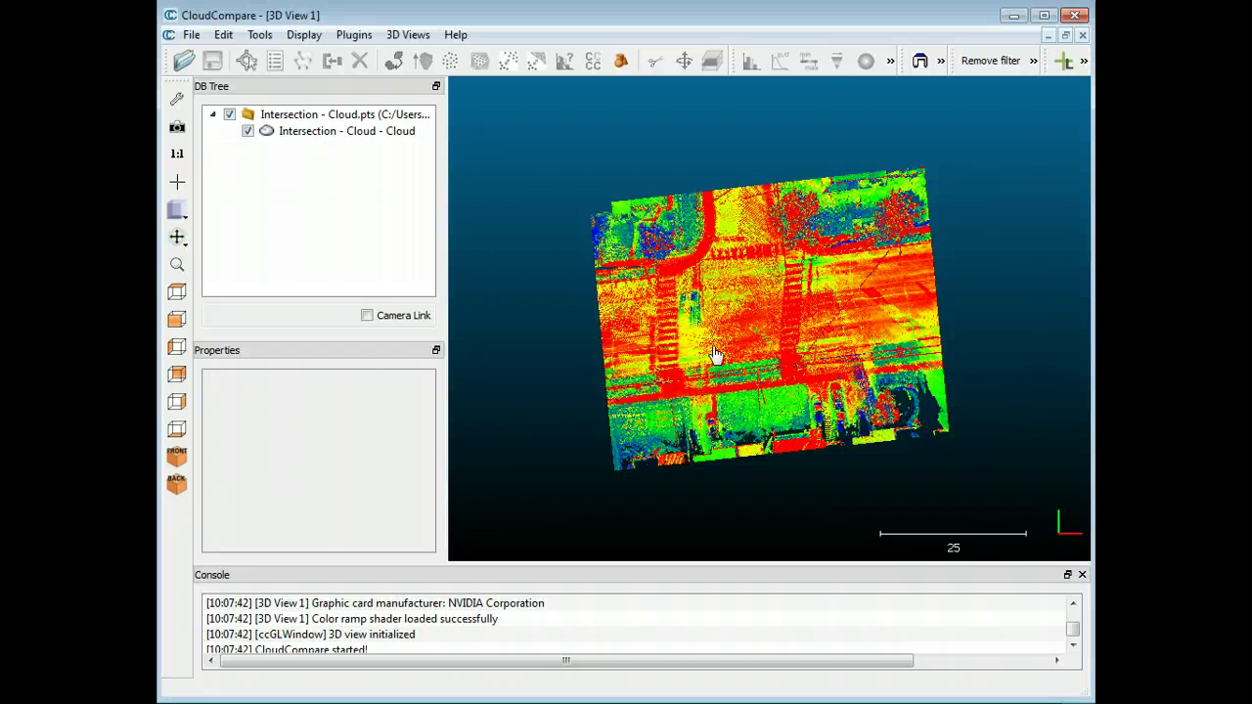
{"action": "left_click", "coordinate": [748, 331]}
{"action": "scroll", "coordinate": [749, 330], "scroll_direction": "up", "scroll_amount": 5}
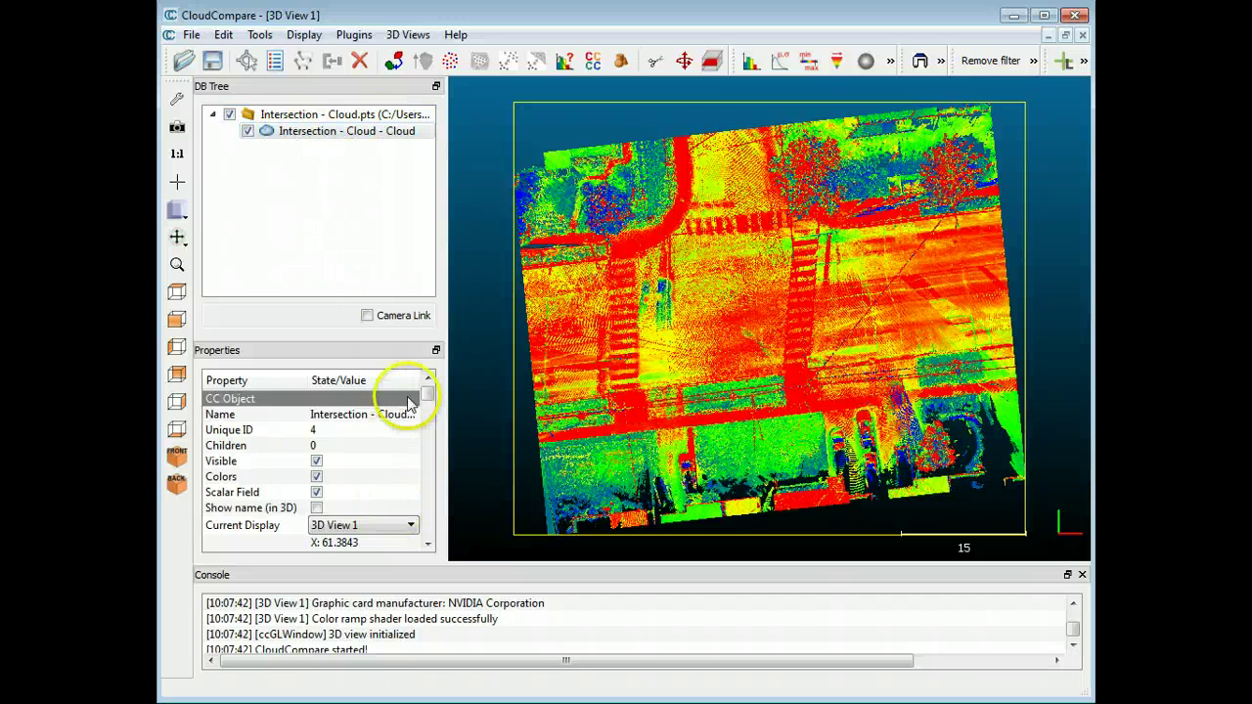
{"action": "left_click_drag", "start_coordinate": [426, 396], "coordinate": [426, 470]}
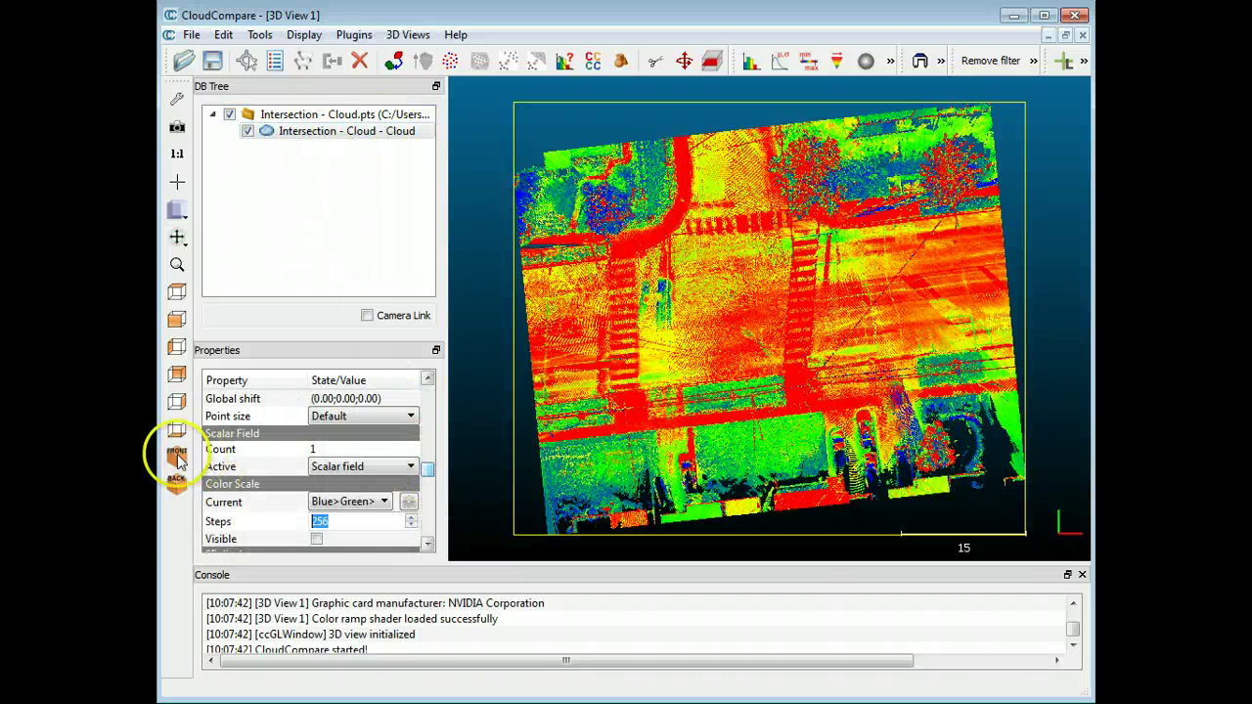
{"action": "scroll", "coordinate": [349, 475], "scroll_direction": "up", "scroll_amount": 2}
{"action": "left_click", "coordinate": [353, 541]}
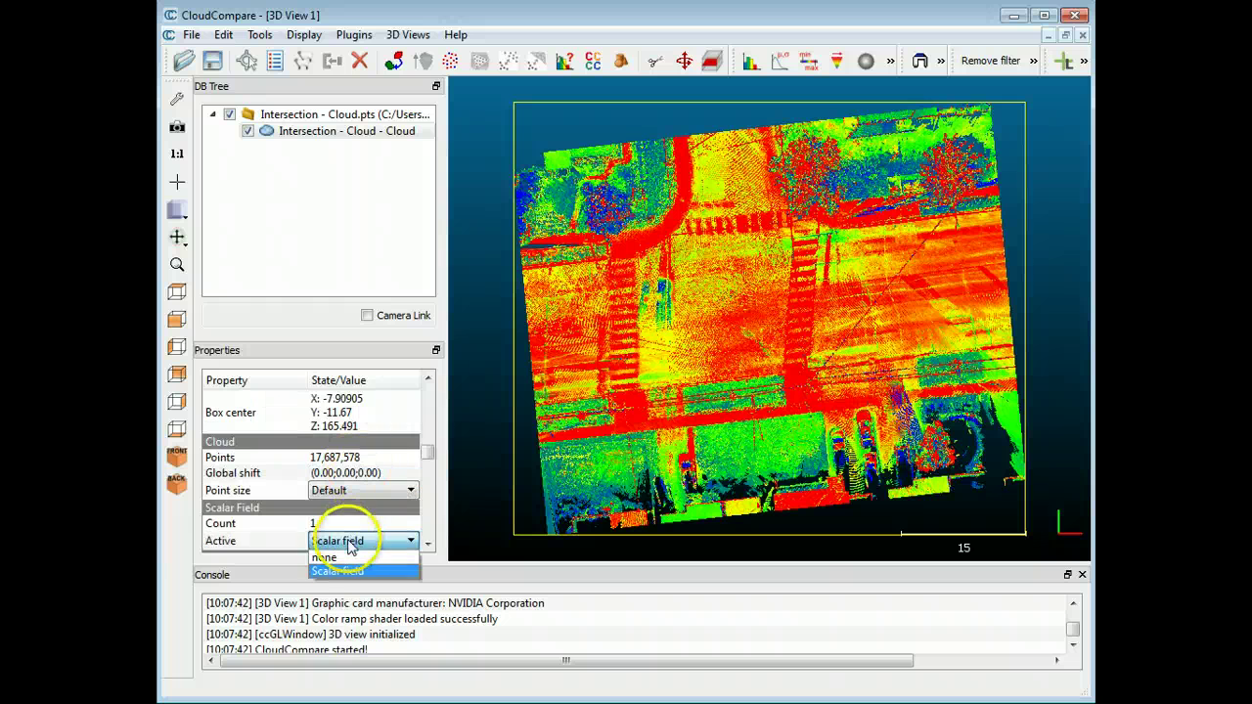
{"action": "left_click", "coordinate": [326, 558]}
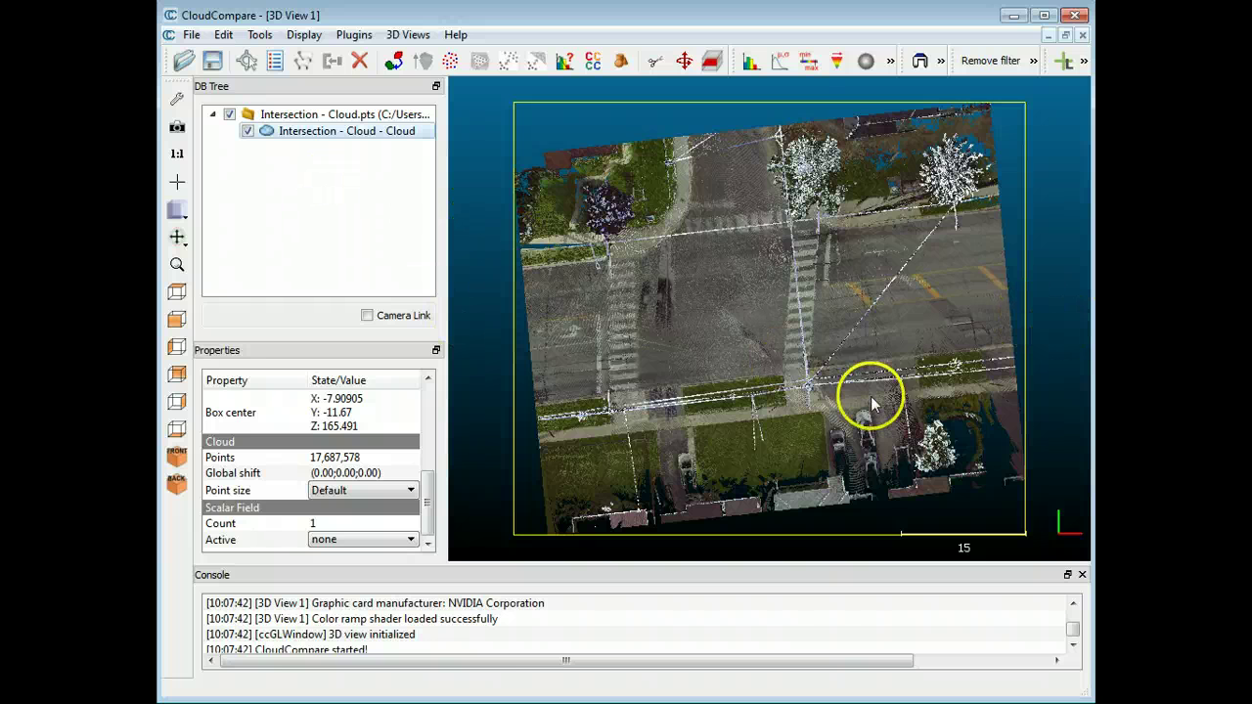
Step: Orbit, pan and zoom the view down onto one of the parked cars from above
{"action": "left_click_drag", "start_coordinate": [780, 425], "coordinate": [904, 230]}
{"action": "left_click_drag", "start_coordinate": [618, 462], "coordinate": [573, 291]}
{"action": "scroll", "coordinate": [852, 271], "scroll_direction": "up", "scroll_amount": 6}
{"action": "right_click_drag", "start_coordinate": [923, 255], "coordinate": [604, 420]}
{"action": "scroll", "coordinate": [721, 330], "scroll_direction": "up", "scroll_amount": 5}
{"action": "right_click_drag", "start_coordinate": [711, 344], "coordinate": [930, 309]}
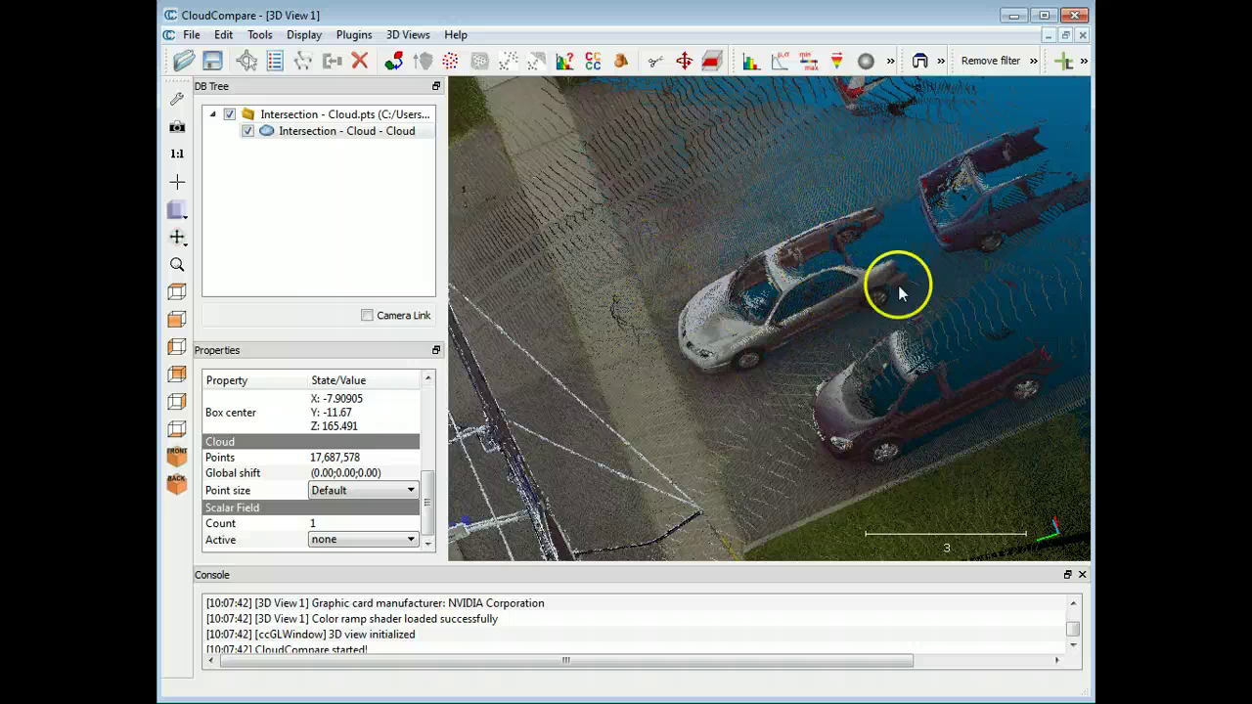
{"action": "scroll", "coordinate": [704, 392], "scroll_direction": "down", "scroll_amount": 3}
{"action": "right_click_drag", "start_coordinate": [635, 422], "coordinate": [694, 363]}
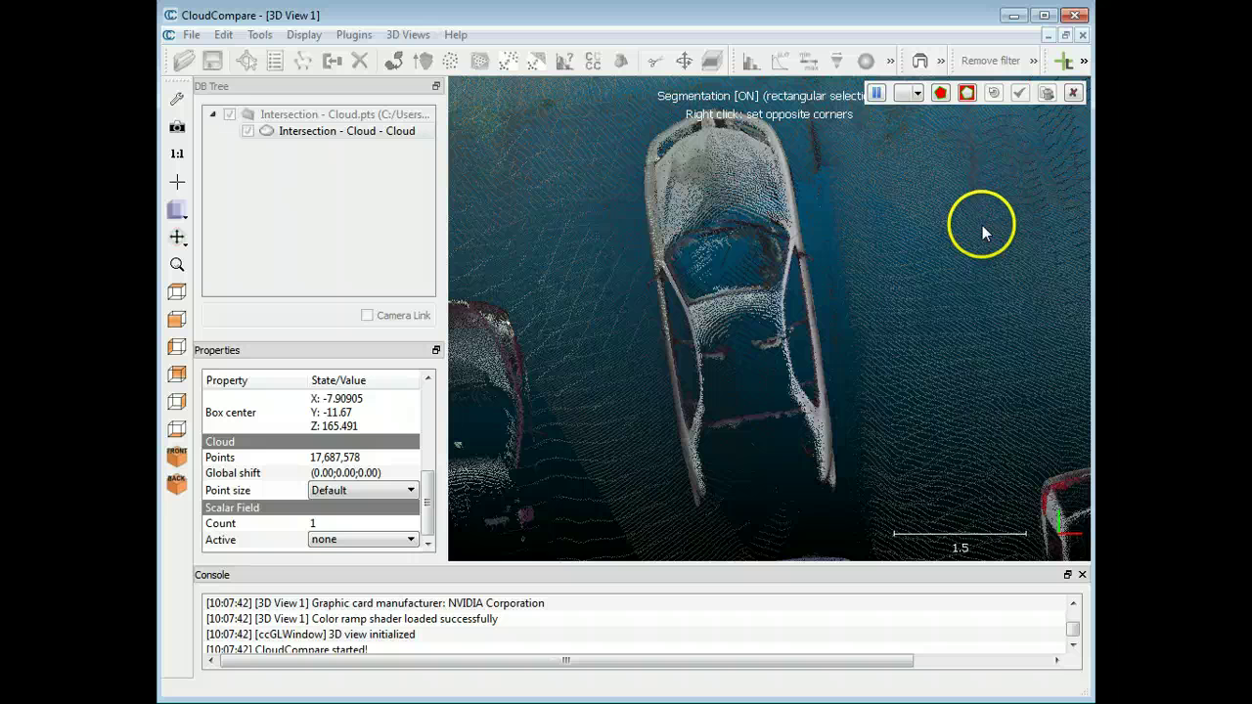
Step: Box the parked car with a rectangular selection, Segment Out, and confirm the split
{"action": "left_click", "coordinate": [918, 95]}
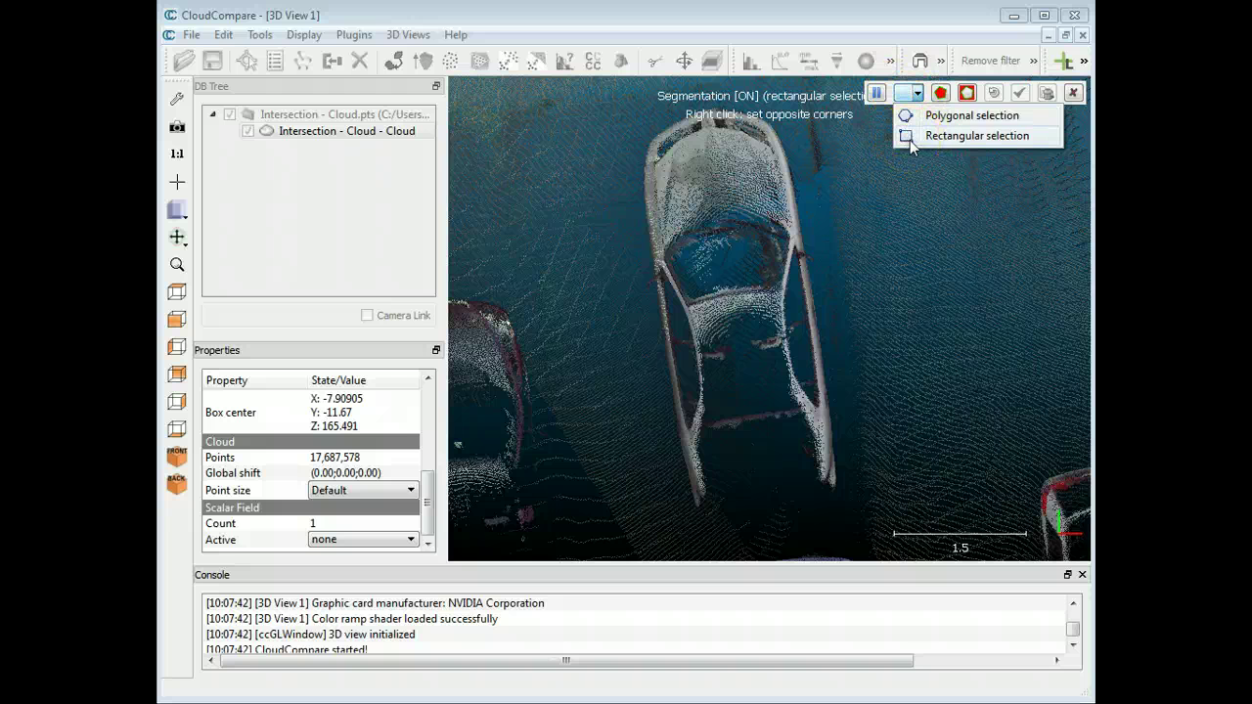
{"action": "left_click", "coordinate": [910, 140]}
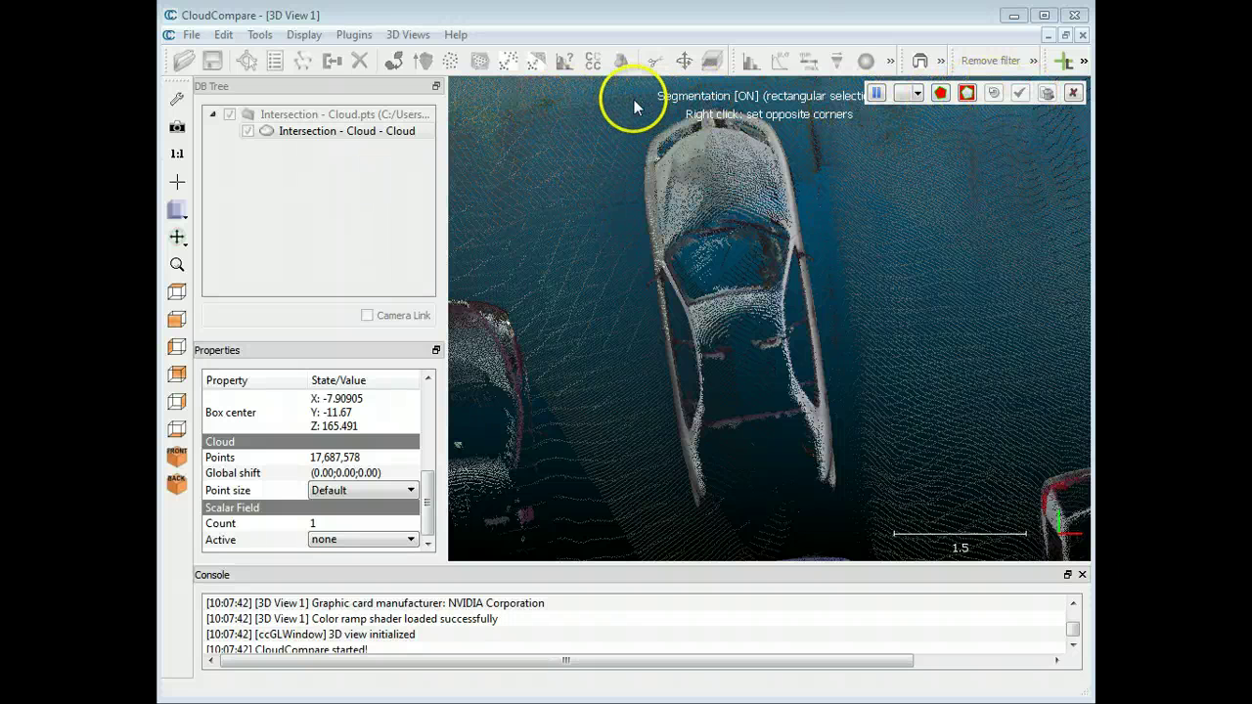
{"action": "left_click", "coordinate": [606, 91]}
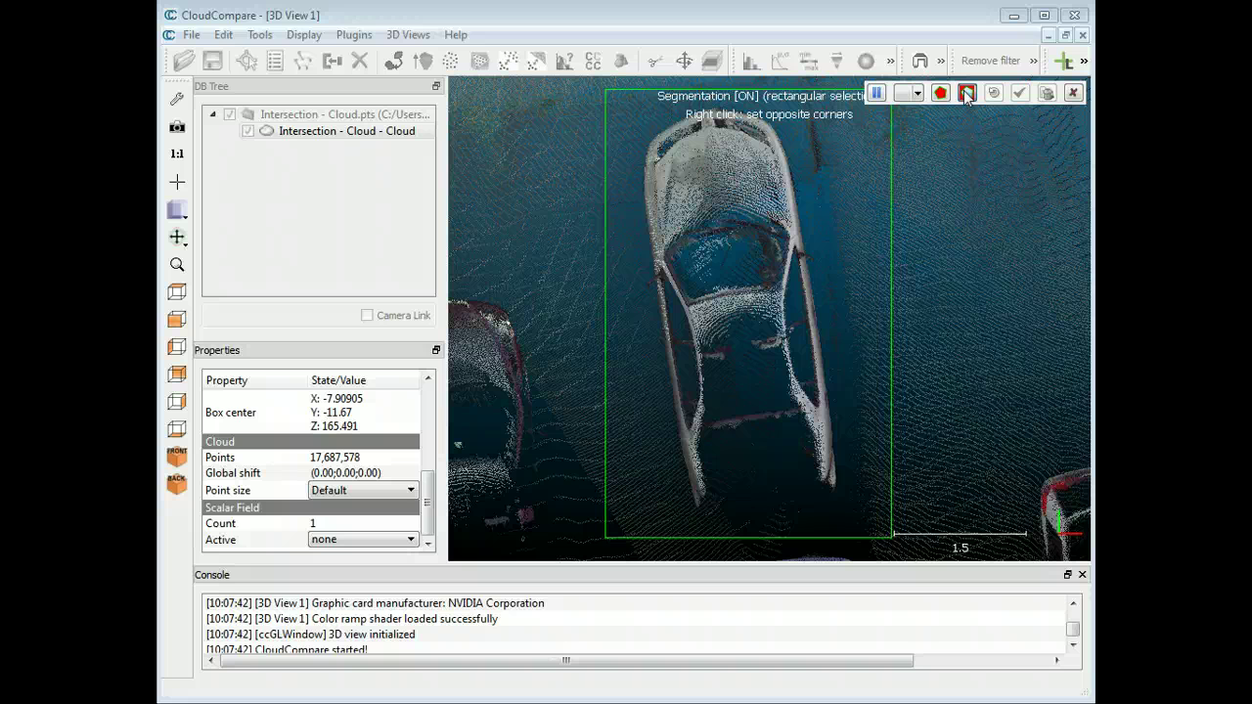
{"action": "key", "text": "o"}
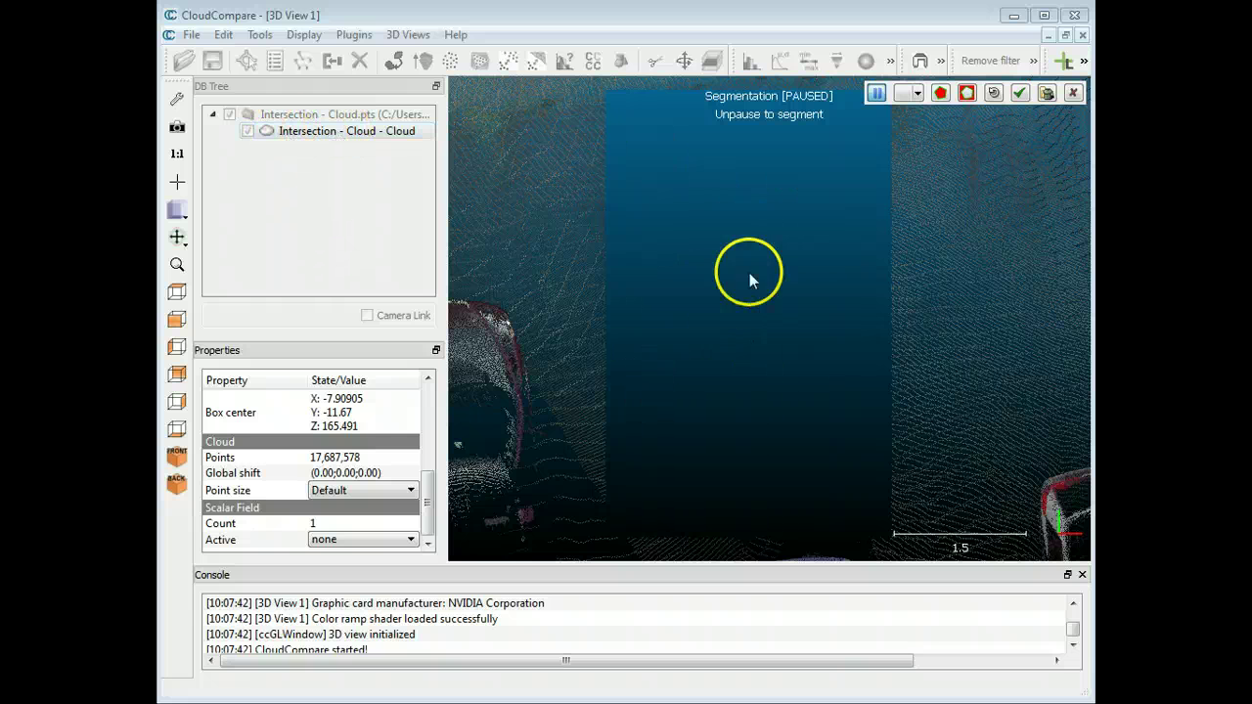
{"action": "left_click", "coordinate": [1020, 92]}
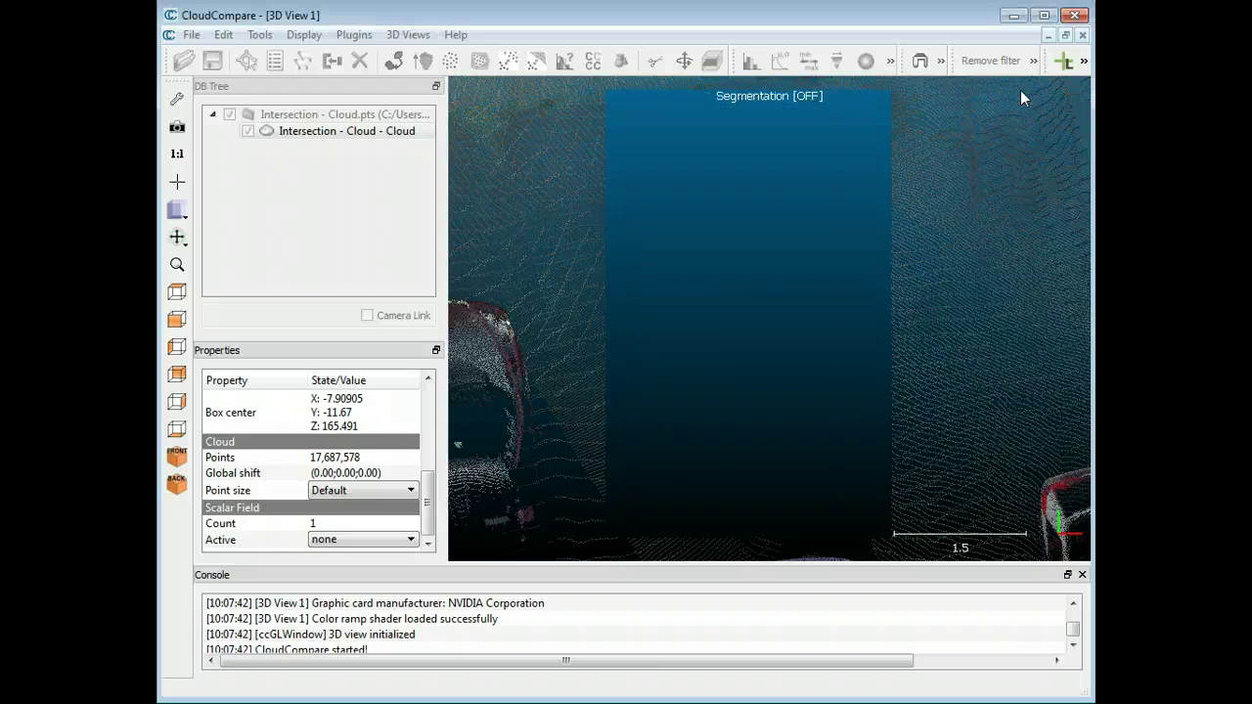
Step: Hide the remaining split cloud so only the car cloud shows, then rotate around it
{"action": "left_click", "coordinate": [248, 132]}
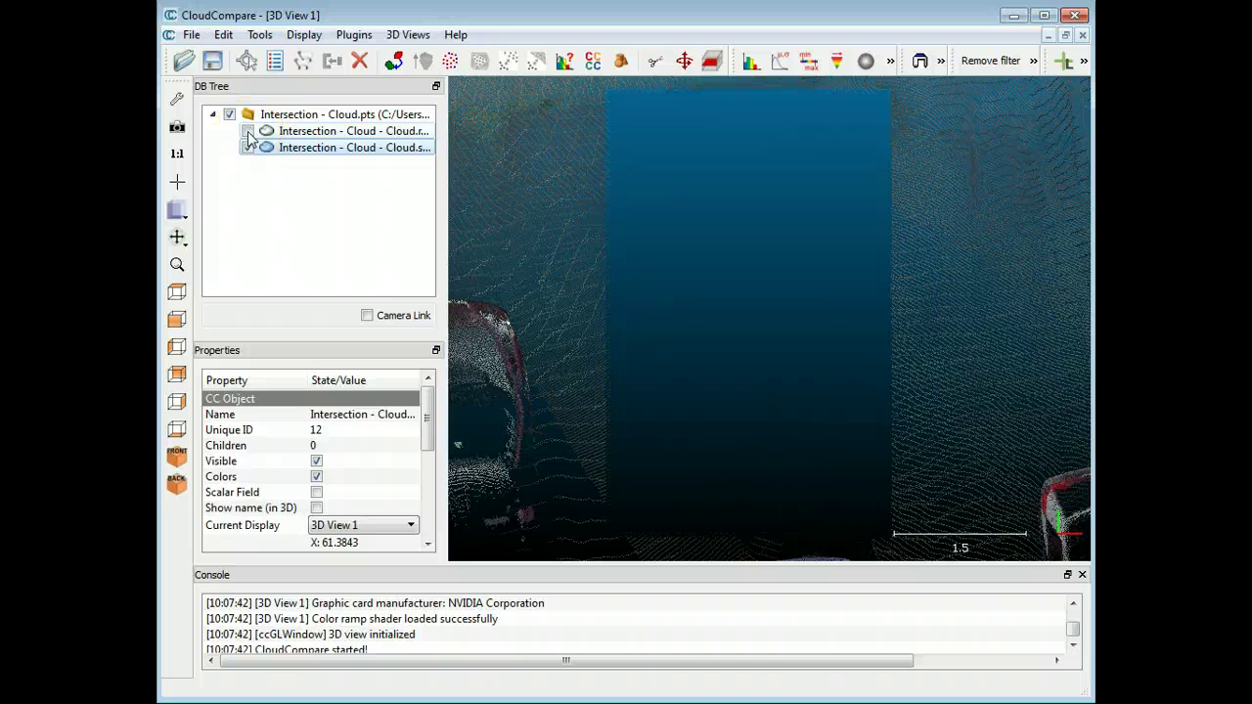
{"action": "left_click", "coordinate": [250, 135]}
{"action": "left_click", "coordinate": [250, 135]}
{"action": "left_click", "coordinate": [248, 133]}
{"action": "left_click", "coordinate": [248, 148]}
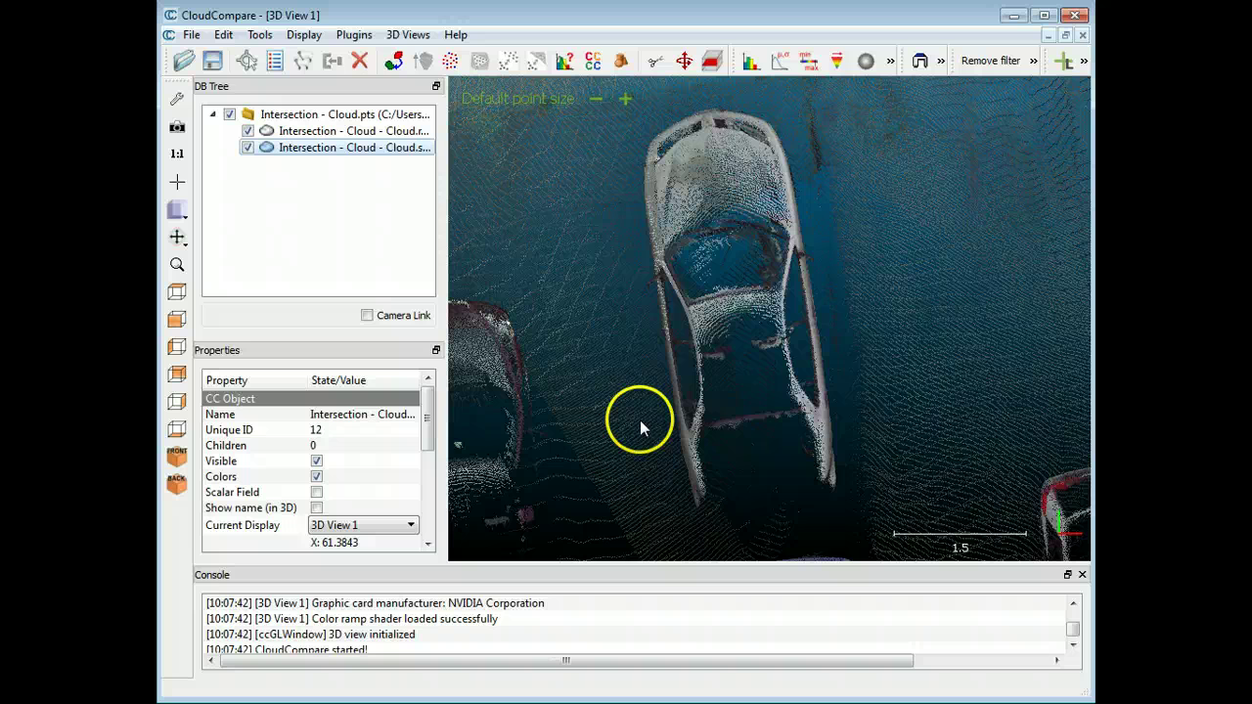
{"action": "left_click", "coordinate": [248, 147]}
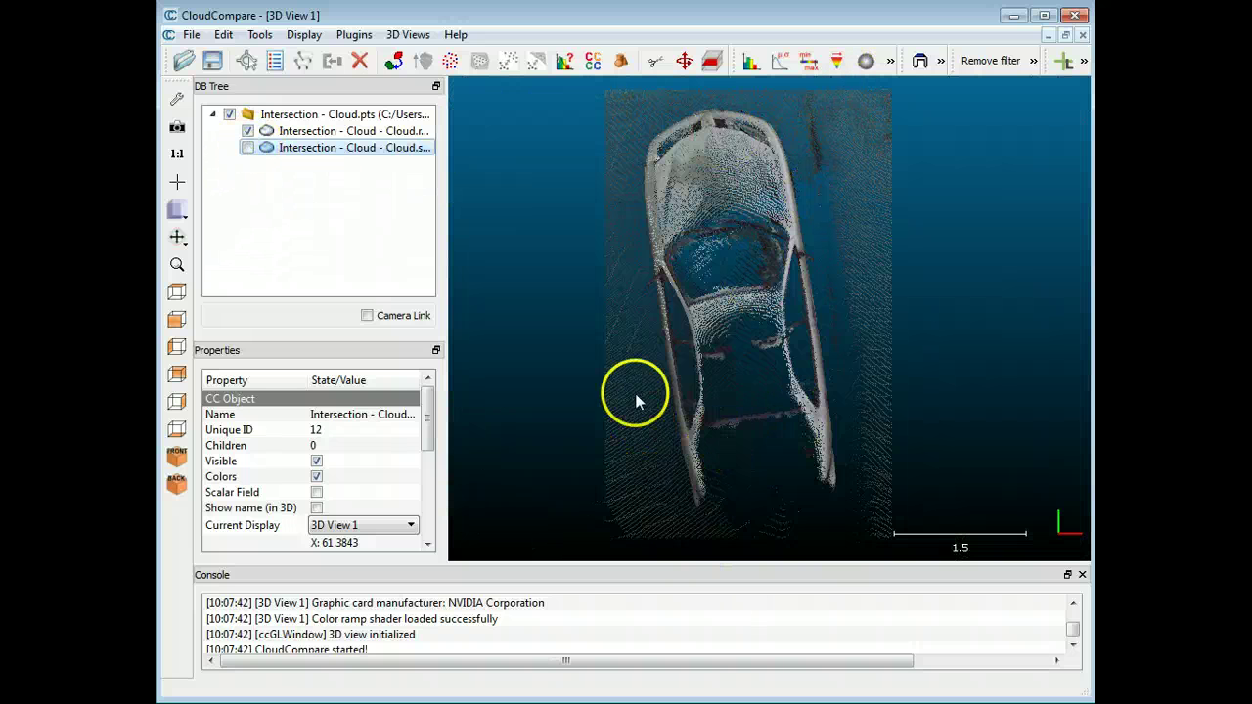
{"action": "left_click_drag", "start_coordinate": [663, 466], "coordinate": [858, 348]}
{"action": "right_click_drag", "start_coordinate": [857, 347], "coordinate": [819, 343]}
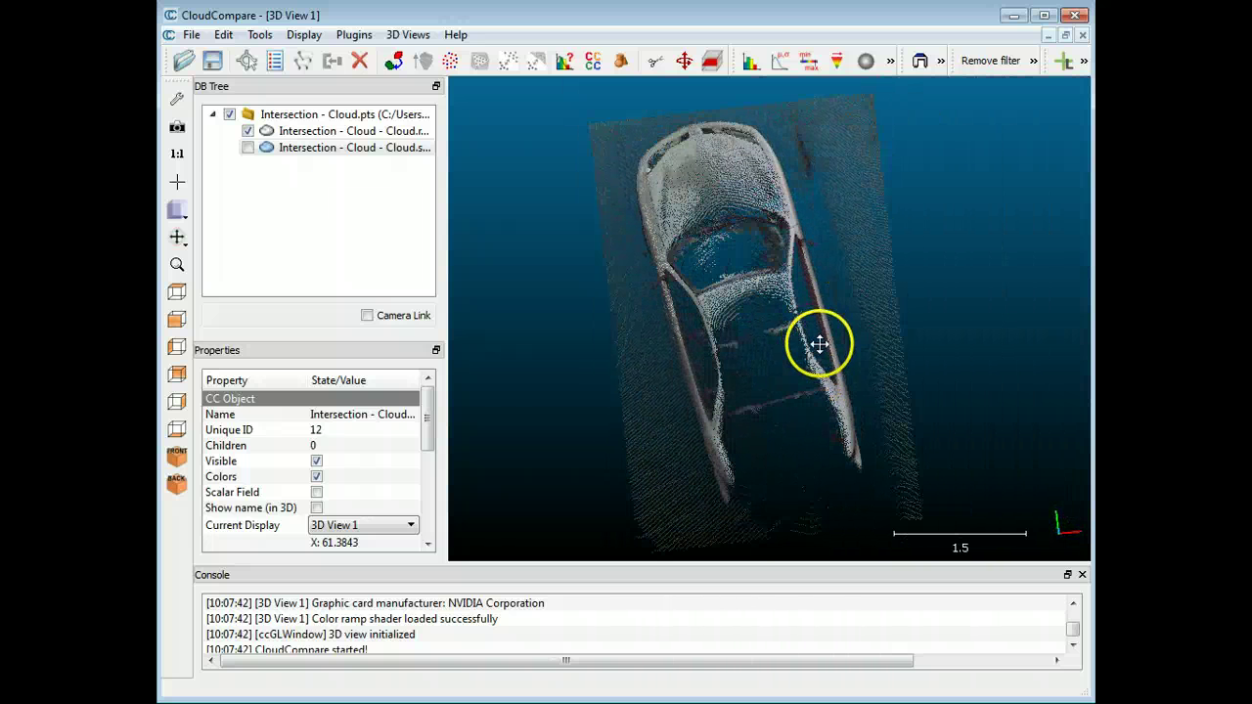
Step: Set the rotation centre on the car's hood and orbit to inspect it from the side
{"action": "left_click", "coordinate": [177, 184]}
{"action": "left_click", "coordinate": [713, 187]}
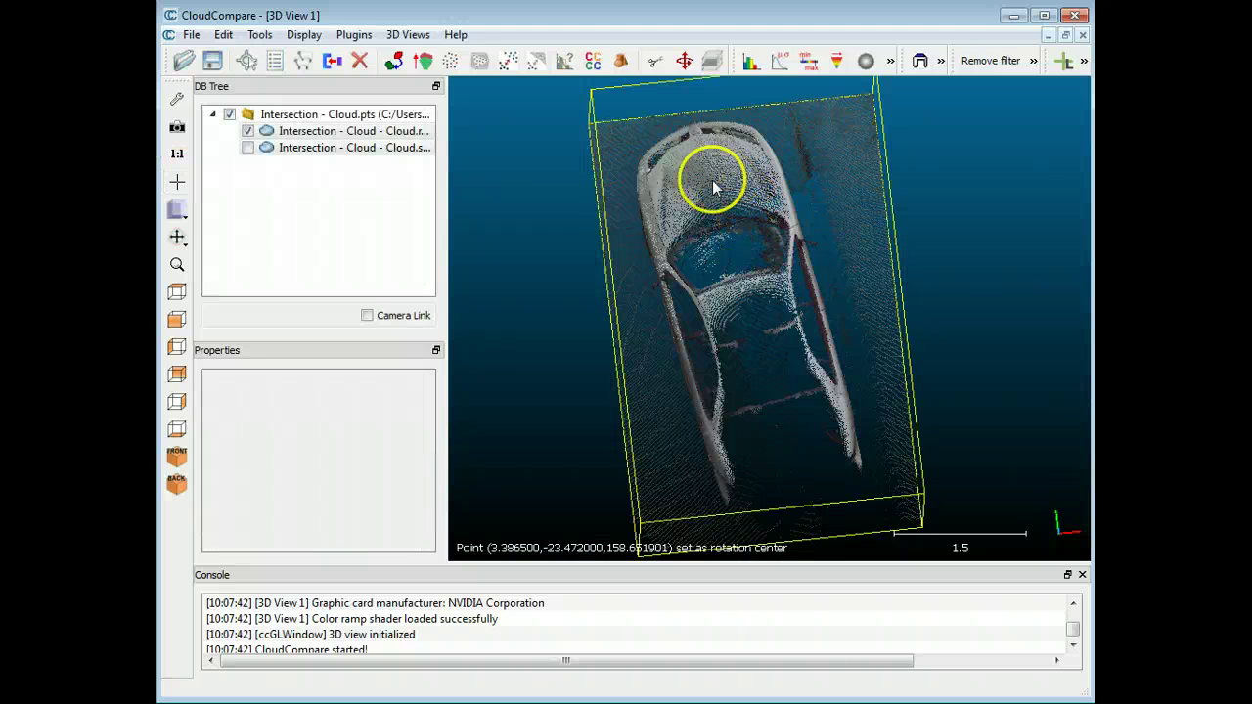
{"action": "left_click_drag", "start_coordinate": [780, 348], "coordinate": [773, 321]}
{"action": "scroll", "coordinate": [780, 330], "scroll_direction": "down", "scroll_amount": 3}
{"action": "scroll", "coordinate": [841, 450], "scroll_direction": "up", "scroll_amount": 2}
{"action": "scroll", "coordinate": [841, 449], "scroll_direction": "down", "scroll_amount": 2}
{"action": "left_click_drag", "start_coordinate": [796, 372], "coordinate": [752, 235]}
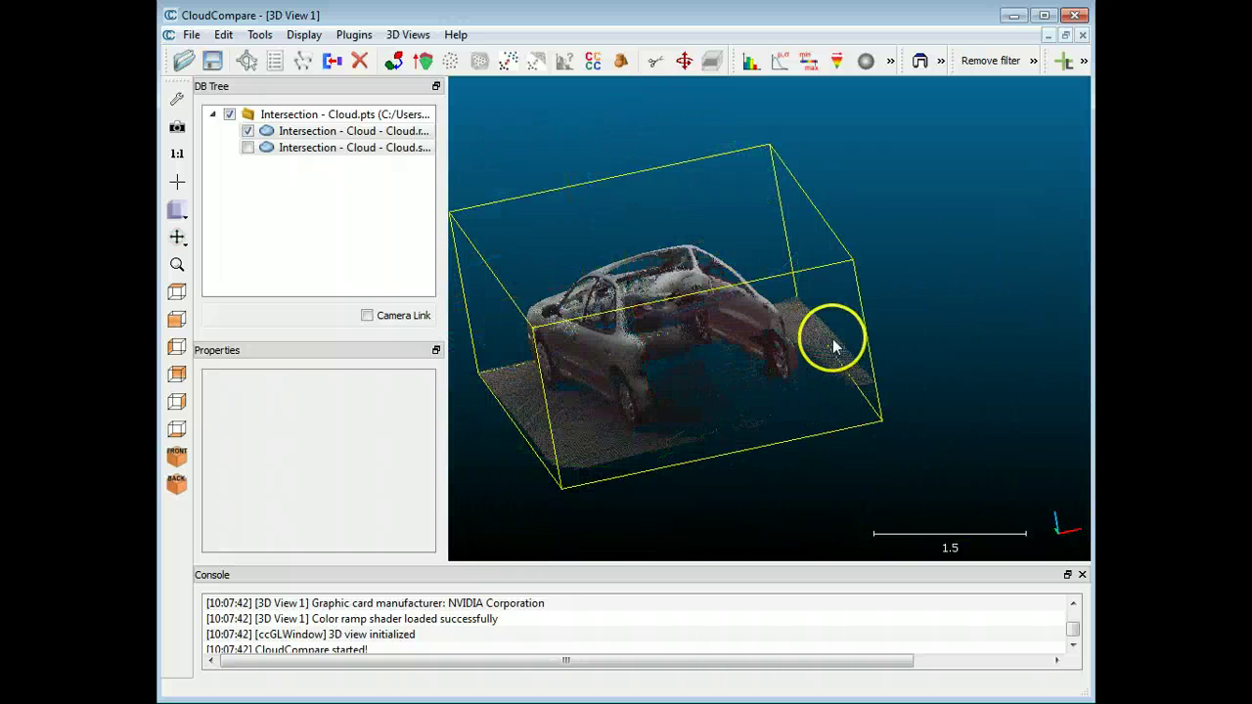
{"action": "left_click_drag", "start_coordinate": [775, 365], "coordinate": [685, 254]}
Step: Switch to the top view, zoom in on the car, and select the car cloud in the DB Tree
{"action": "left_click", "coordinate": [177, 209]}
{"action": "left_click", "coordinate": [177, 292]}
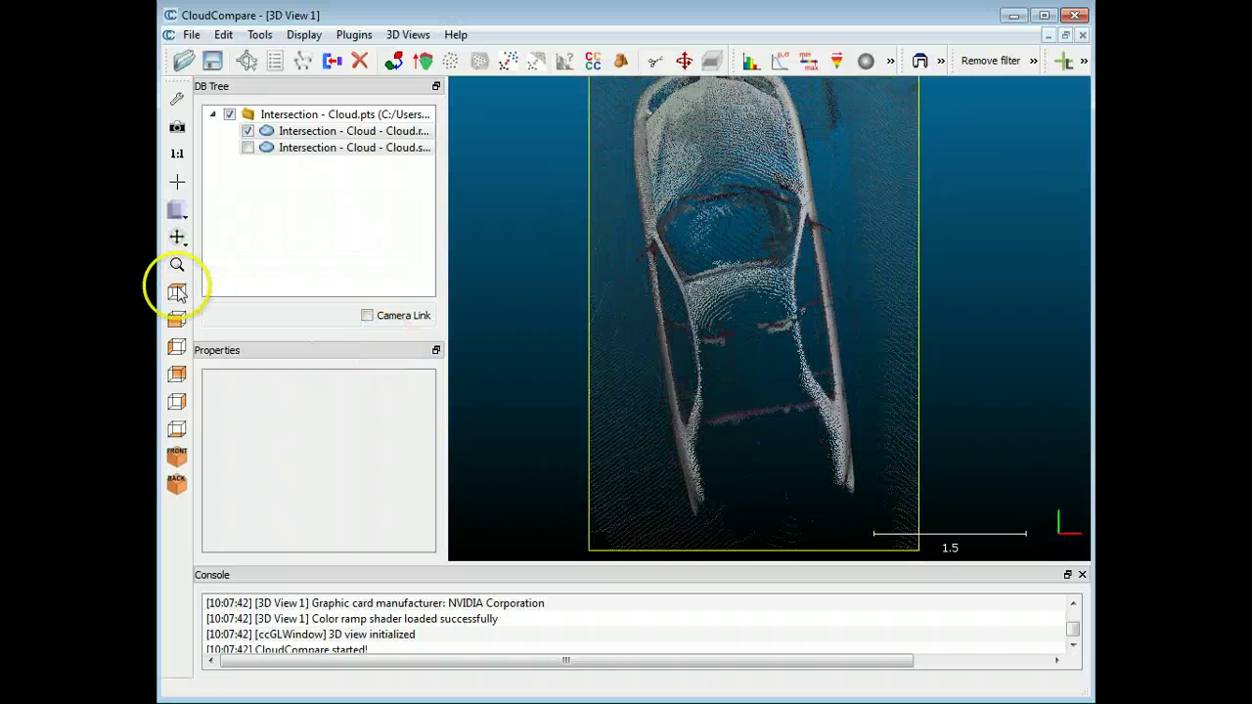
{"action": "left_click_drag", "start_coordinate": [864, 452], "coordinate": [796, 450]}
{"action": "scroll", "coordinate": [797, 450], "scroll_direction": "up", "scroll_amount": 3}
{"action": "scroll", "coordinate": [798, 443], "scroll_direction": "down", "scroll_amount": 5}
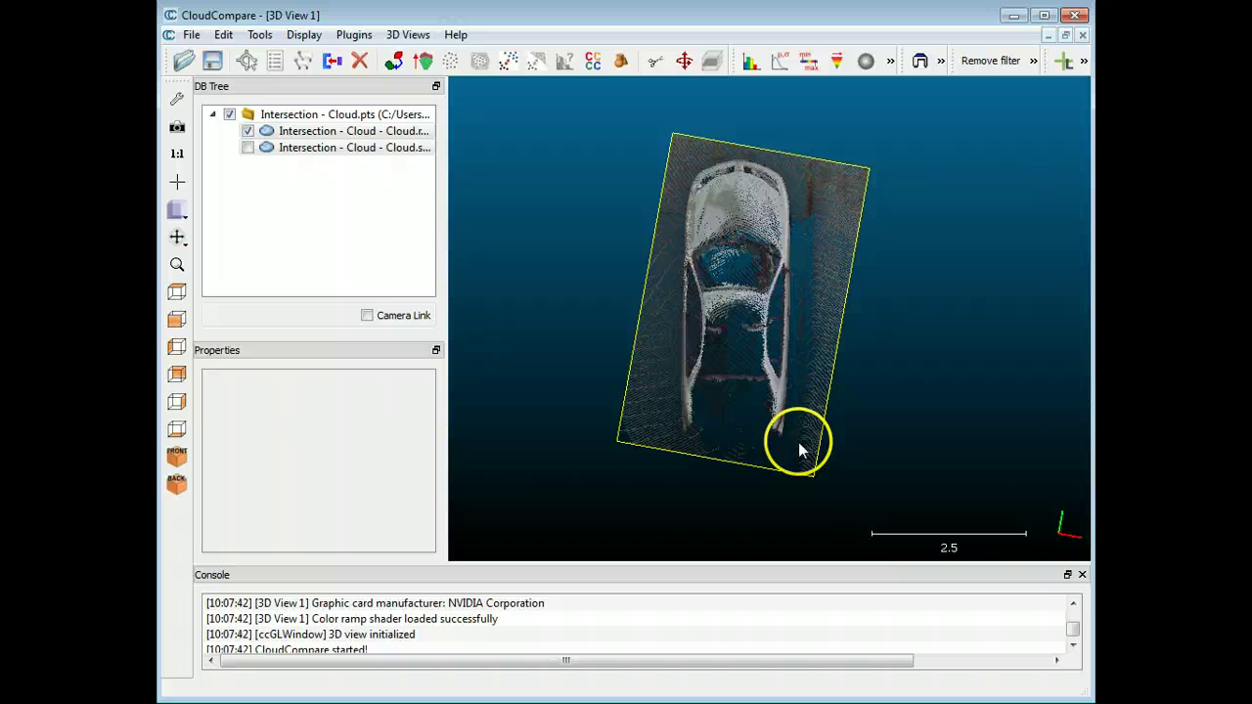
{"action": "scroll", "coordinate": [749, 419], "scroll_direction": "up", "scroll_amount": 1}
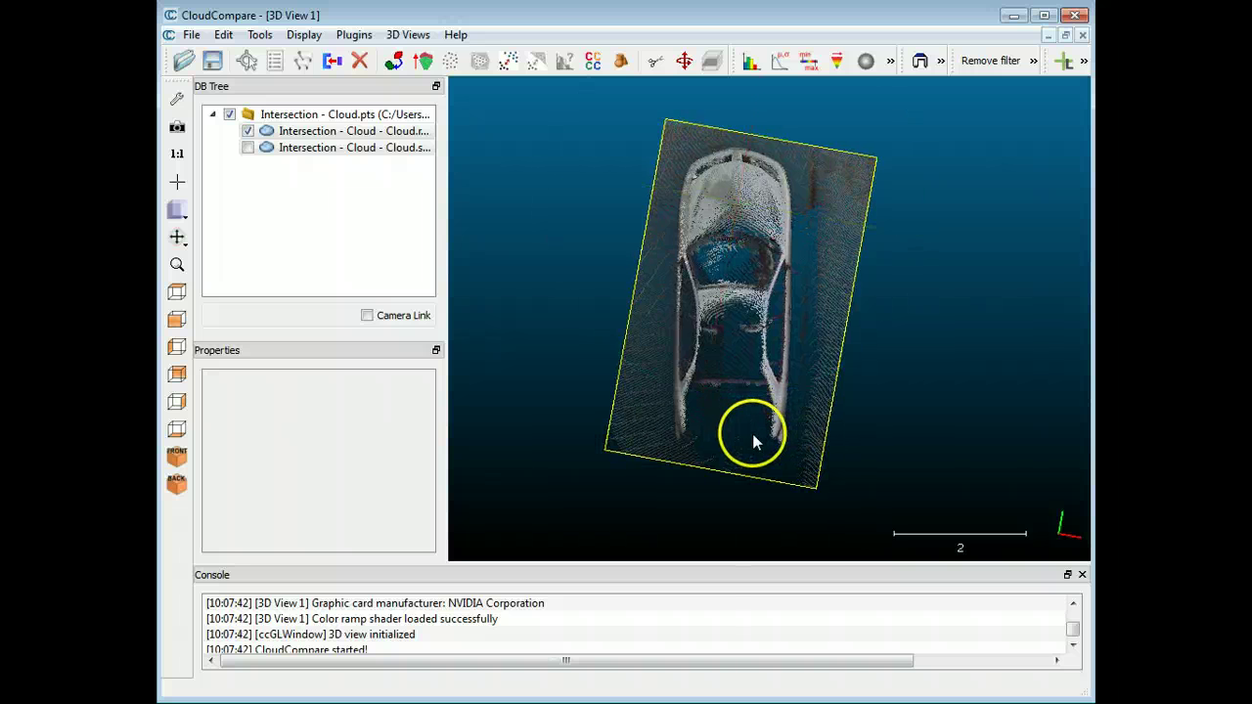
{"action": "scroll", "coordinate": [764, 400], "scroll_direction": "up", "scroll_amount": 1}
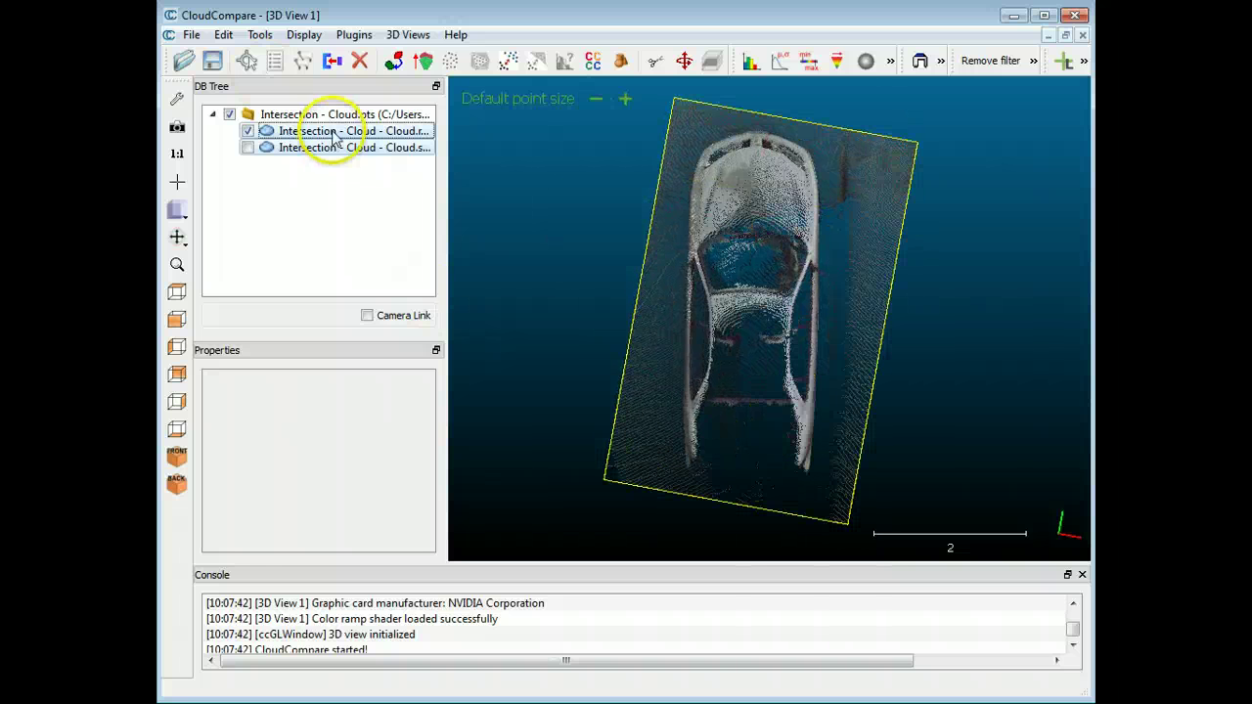
{"action": "left_click", "coordinate": [279, 117]}
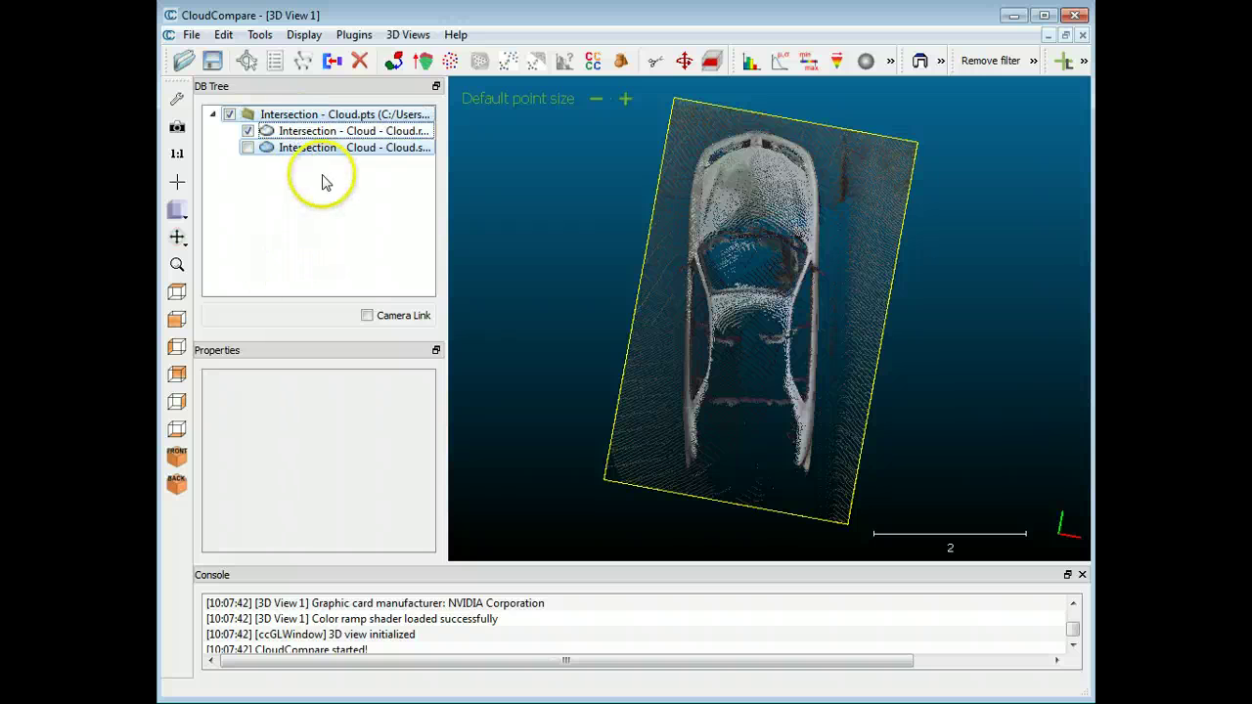
{"action": "left_click", "coordinate": [321, 134]}
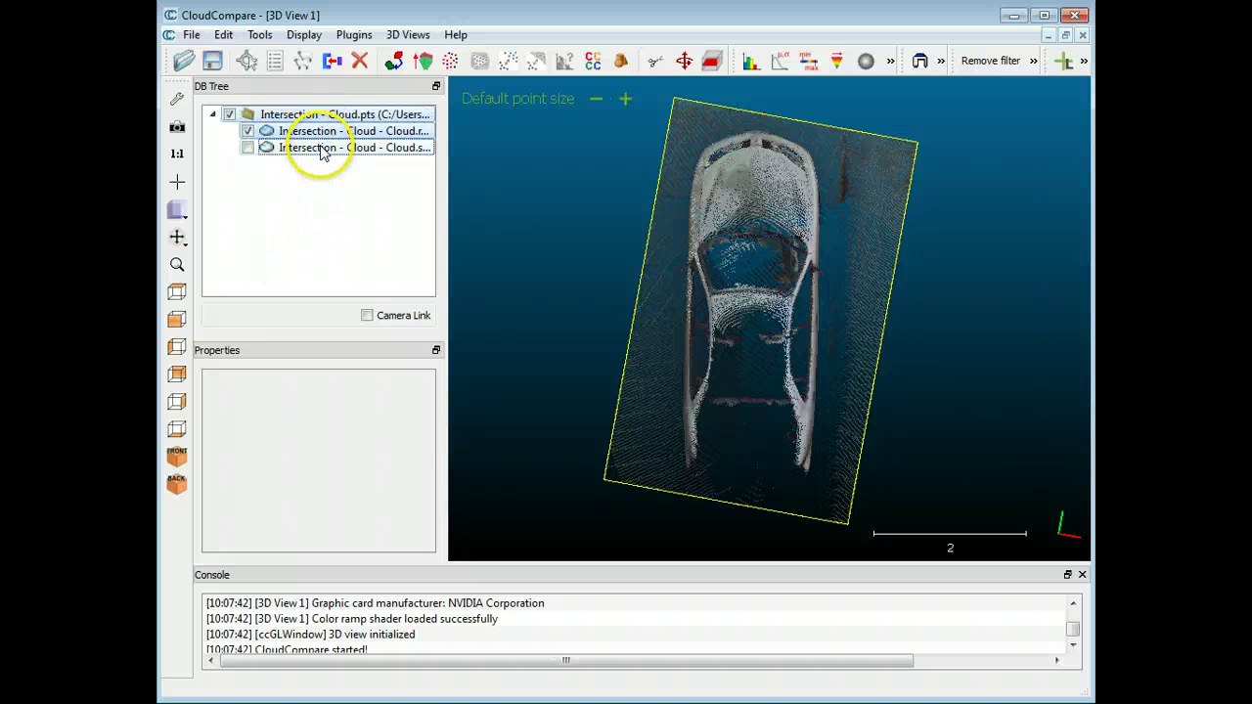
{"action": "left_click", "coordinate": [320, 136]}
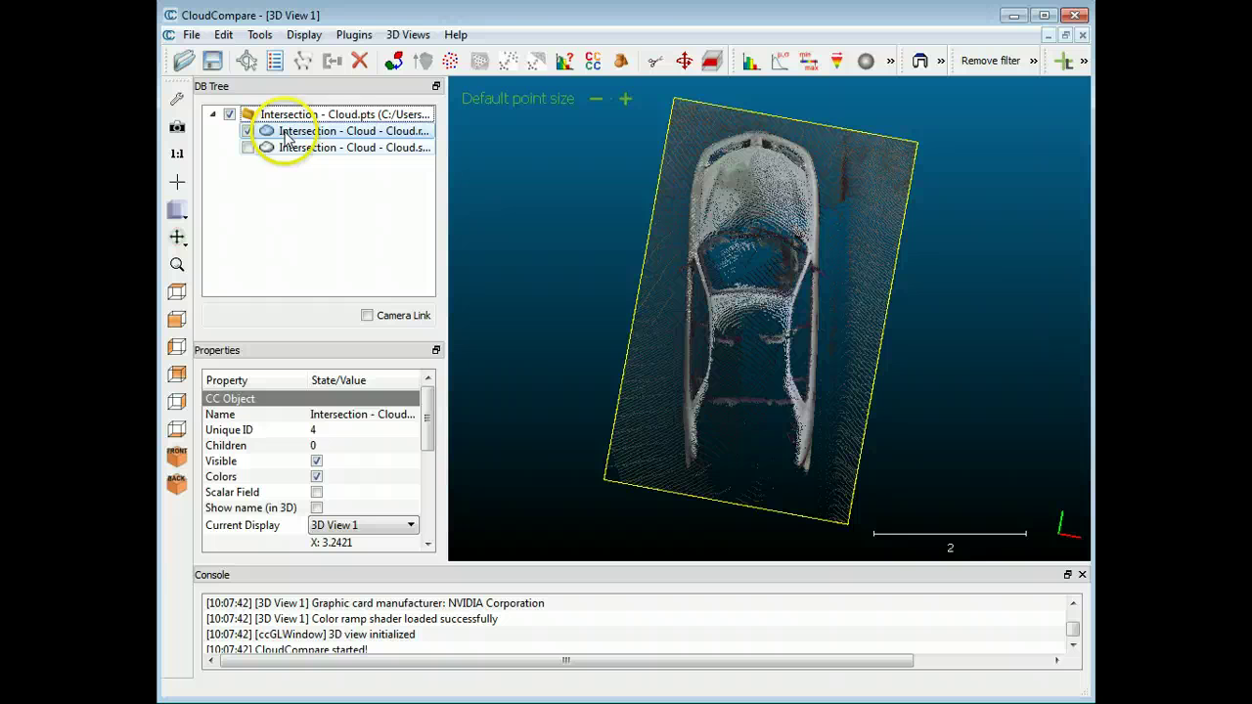
Step: Segment the car cloud with a tighter rectangle around the car body and confirm the cut
{"action": "left_click", "coordinate": [655, 60]}
{"action": "left_click", "coordinate": [914, 94]}
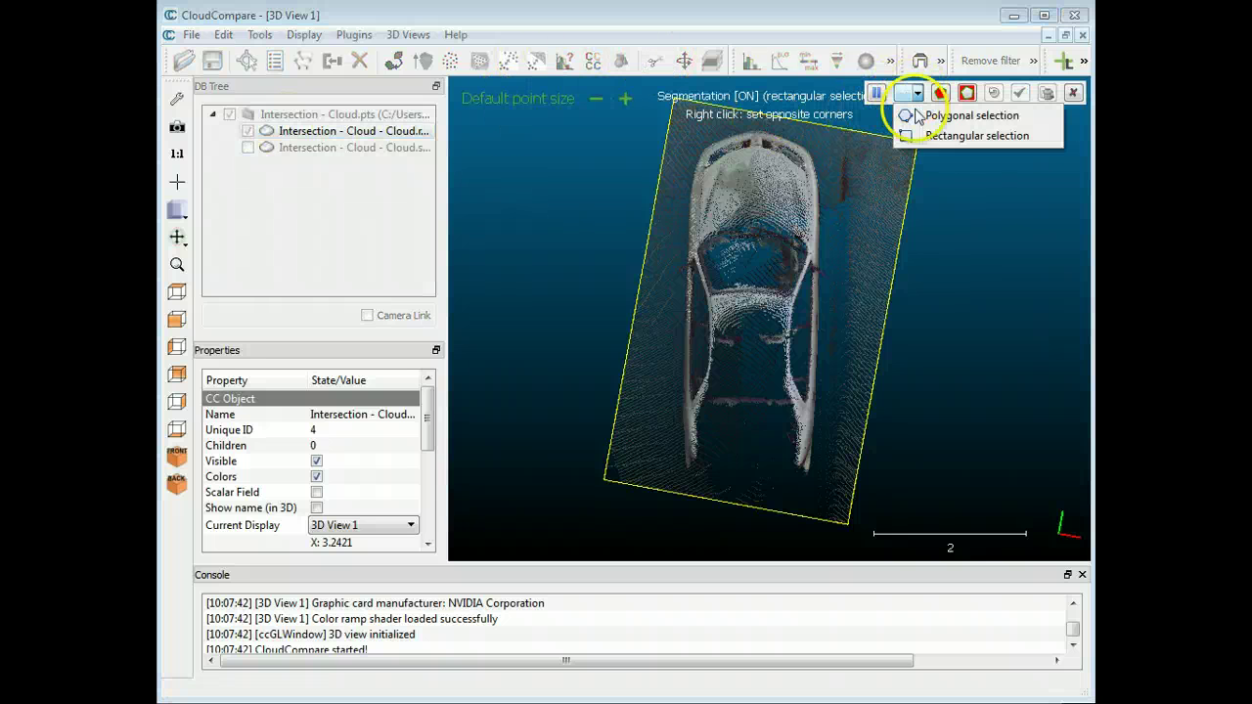
{"action": "left_click", "coordinate": [905, 132]}
{"action": "mouse_move", "coordinate": [682, 123]}
{"action": "left_mouse_down"}
{"action": "mouse_move", "coordinate": [786, 493]}
{"action": "mouse_move", "coordinate": [825, 512]}
{"action": "mouse_move", "coordinate": [691, 196]}
{"action": "mouse_move", "coordinate": [674, 121]}
{"action": "left_mouse_up"}
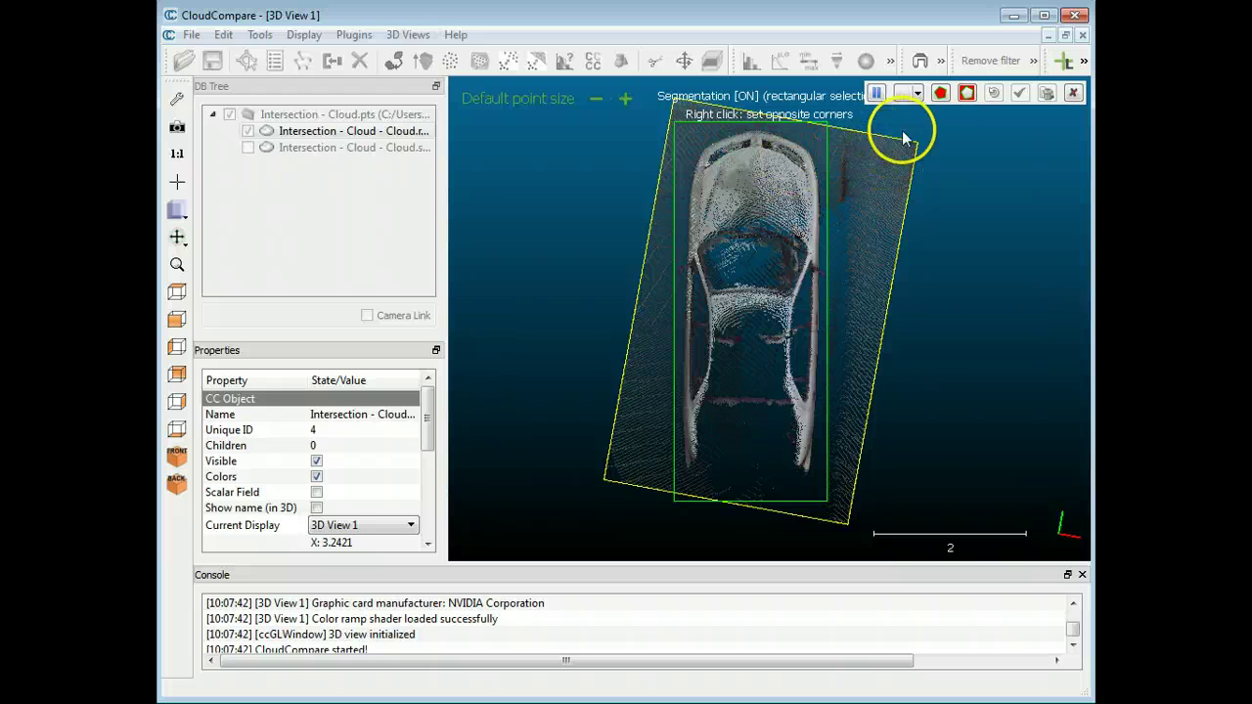
{"action": "left_click", "coordinate": [971, 93]}
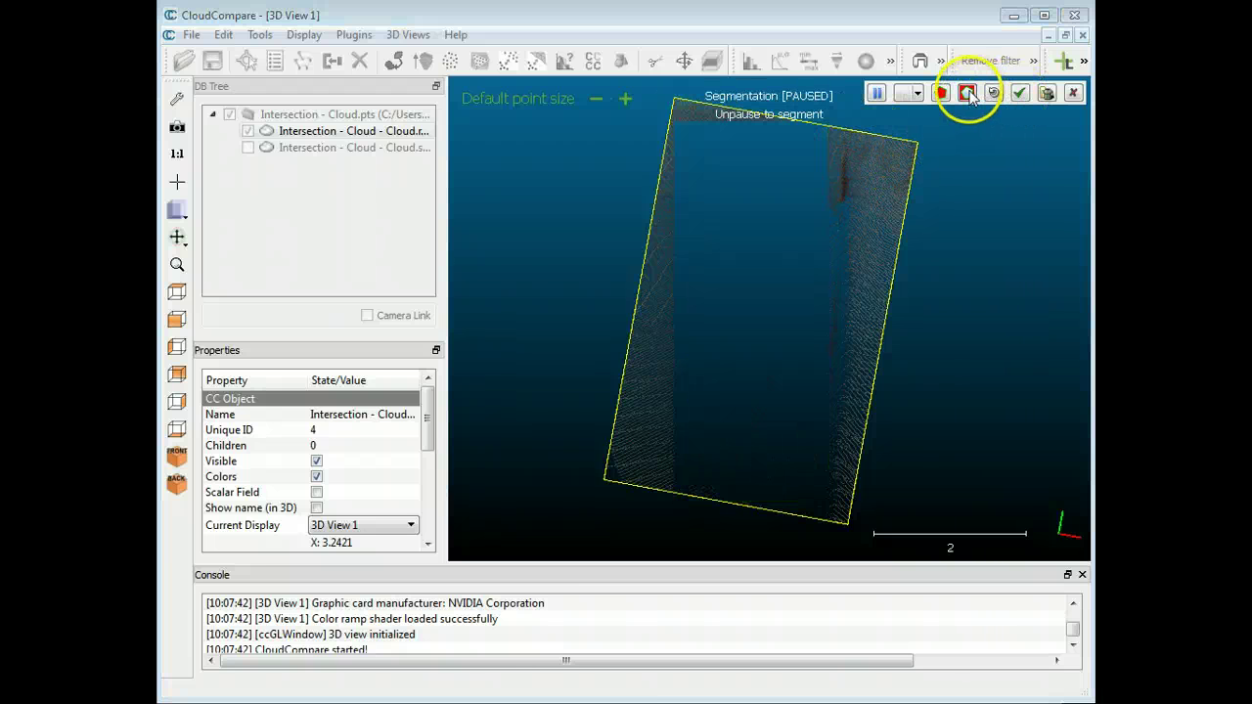
{"action": "left_click", "coordinate": [1021, 93]}
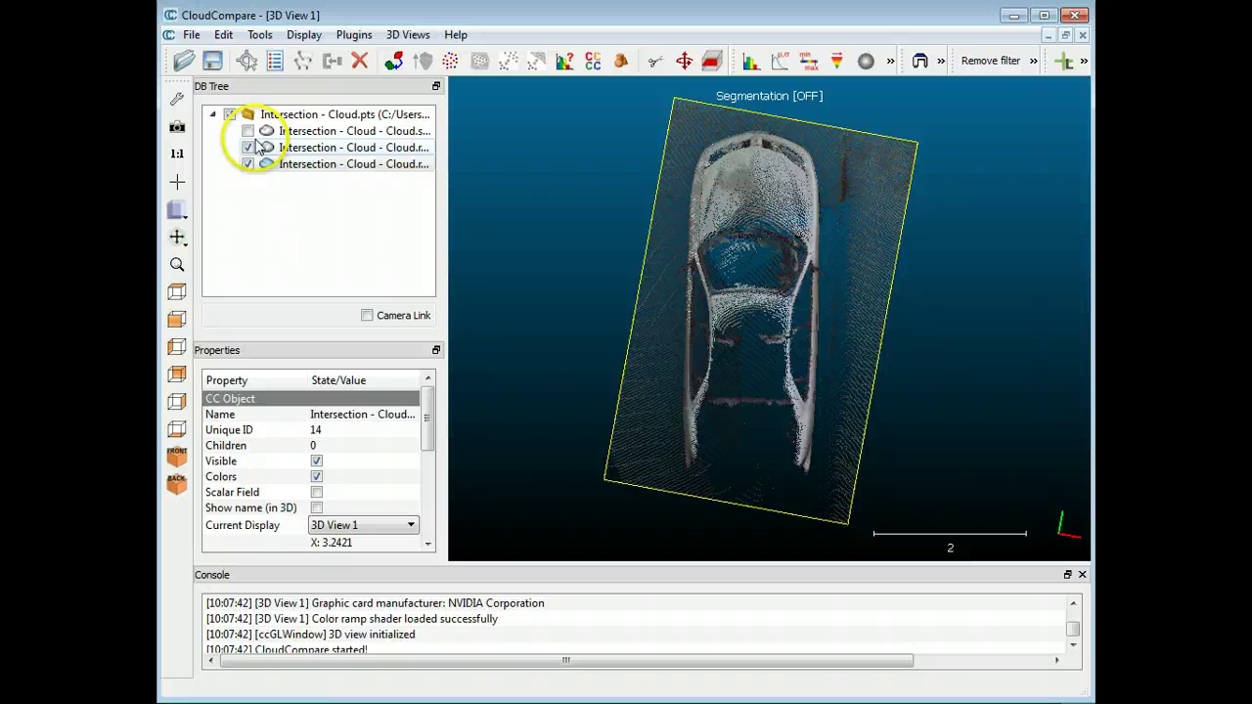
Step: Hide the newly split-off ground-strip cloud in the DB Tree
{"action": "left_click", "coordinate": [248, 163]}
{"action": "left_click", "coordinate": [247, 165]}
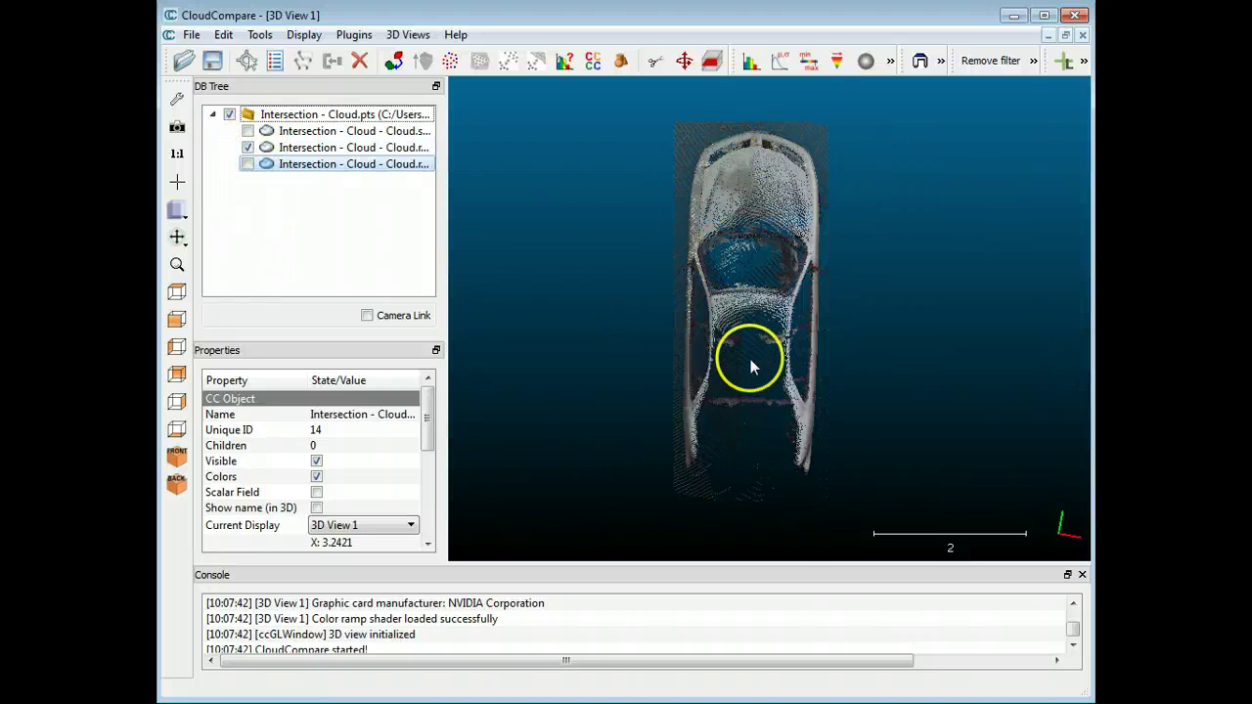
{"action": "left_click", "coordinate": [248, 164]}
{"action": "left_click", "coordinate": [248, 164]}
Step: Orbit and zoom to a level side view of the car, then select the car cloud
{"action": "left_click_drag", "start_coordinate": [766, 414], "coordinate": [901, 184]}
{"action": "right_click_drag", "start_coordinate": [902, 184], "coordinate": [816, 274]}
{"action": "scroll", "coordinate": [818, 274], "scroll_direction": "up", "scroll_amount": 2}
{"action": "scroll", "coordinate": [836, 323], "scroll_direction": "up", "scroll_amount": 2}
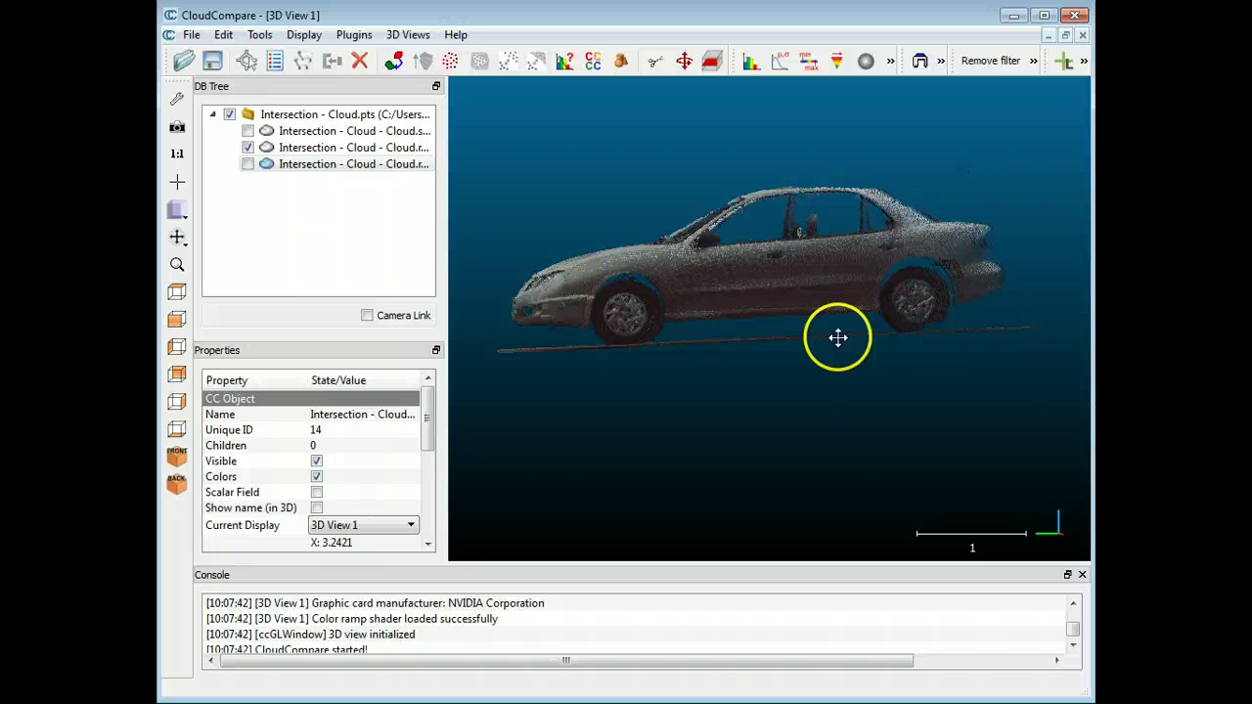
{"action": "left_click_drag", "start_coordinate": [833, 326], "coordinate": [830, 321]}
{"action": "left_click_drag", "start_coordinate": [1058, 248], "coordinate": [1062, 251]}
{"action": "left_click", "coordinate": [319, 149]}
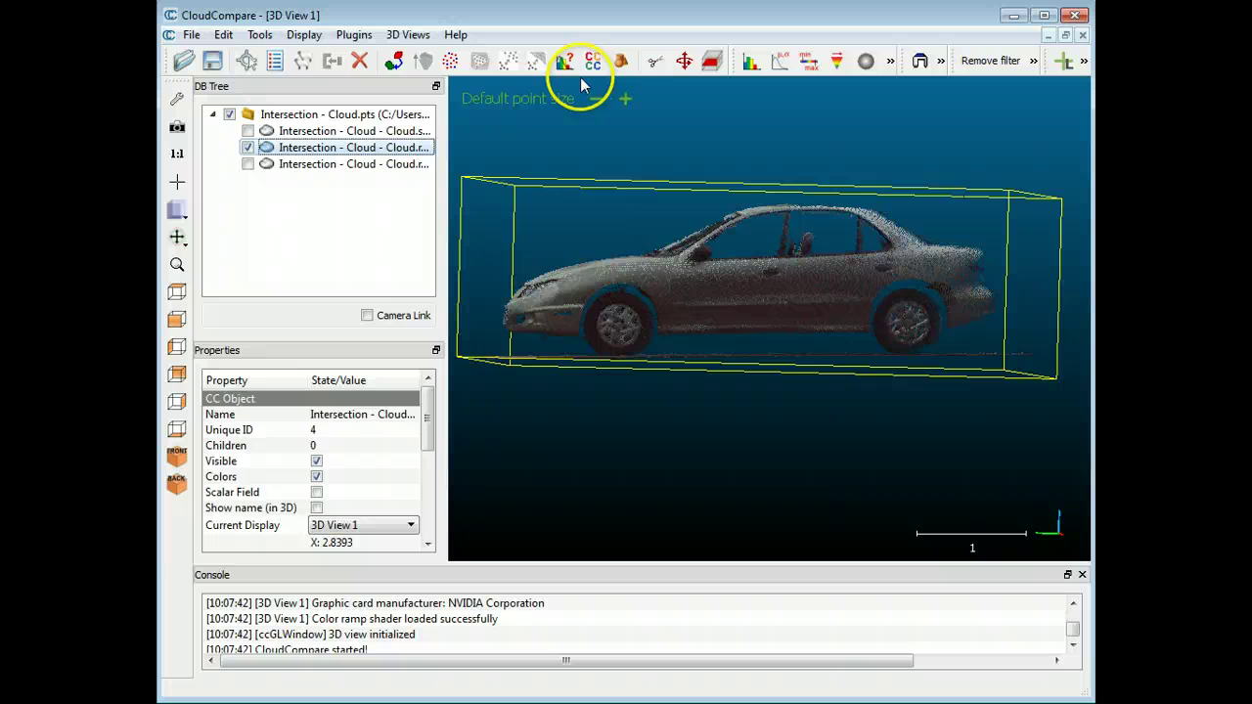
Step: Draw a rectangle over the ground beneath the car's wheels, Segment Out, and confirm
{"action": "key", "text": "t"}
{"action": "left_click", "coordinate": [917, 93]}
{"action": "left_click", "coordinate": [964, 136]}
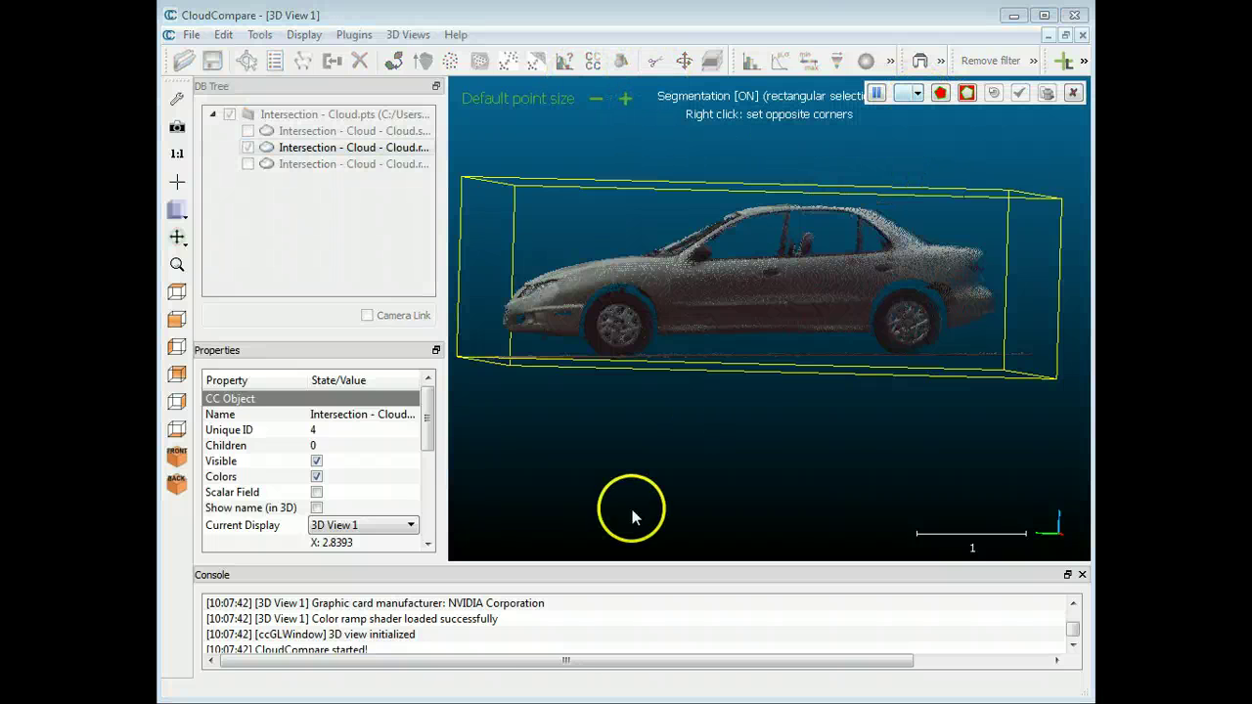
{"action": "left_click", "coordinate": [469, 452]}
{"action": "left_click_drag", "start_coordinate": [1047, 358], "coordinate": [1056, 354]}
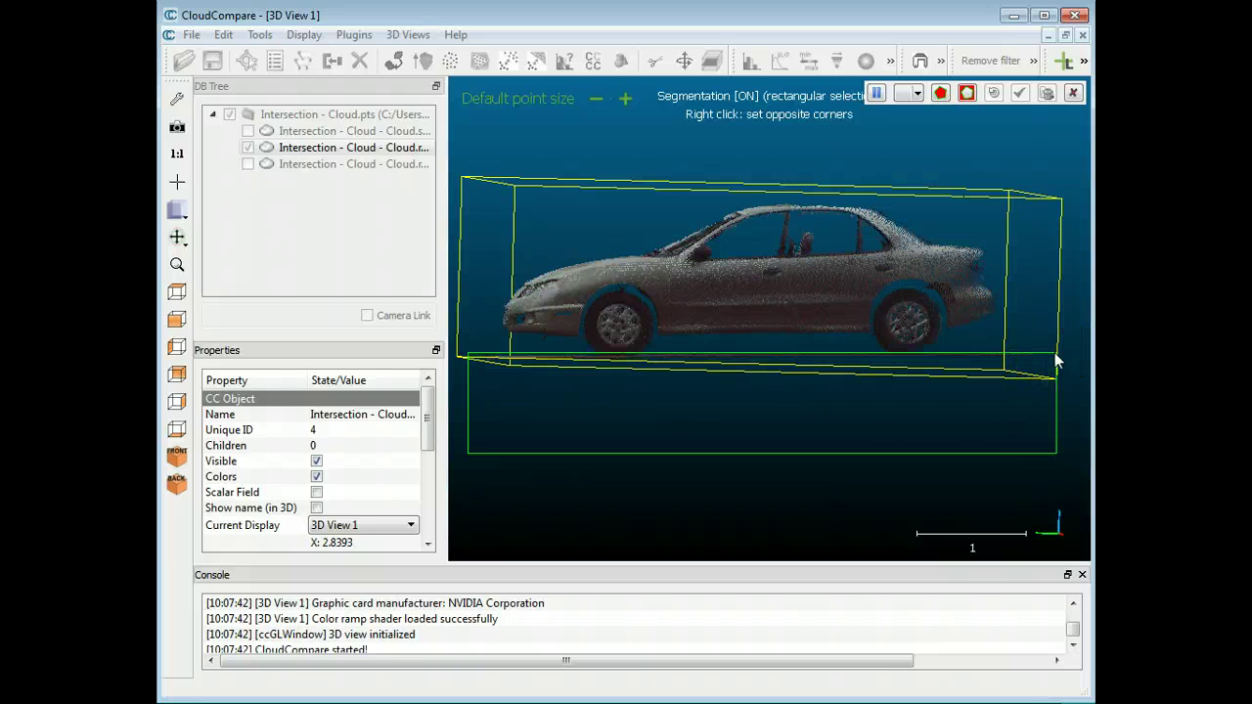
{"action": "left_click", "coordinate": [966, 94]}
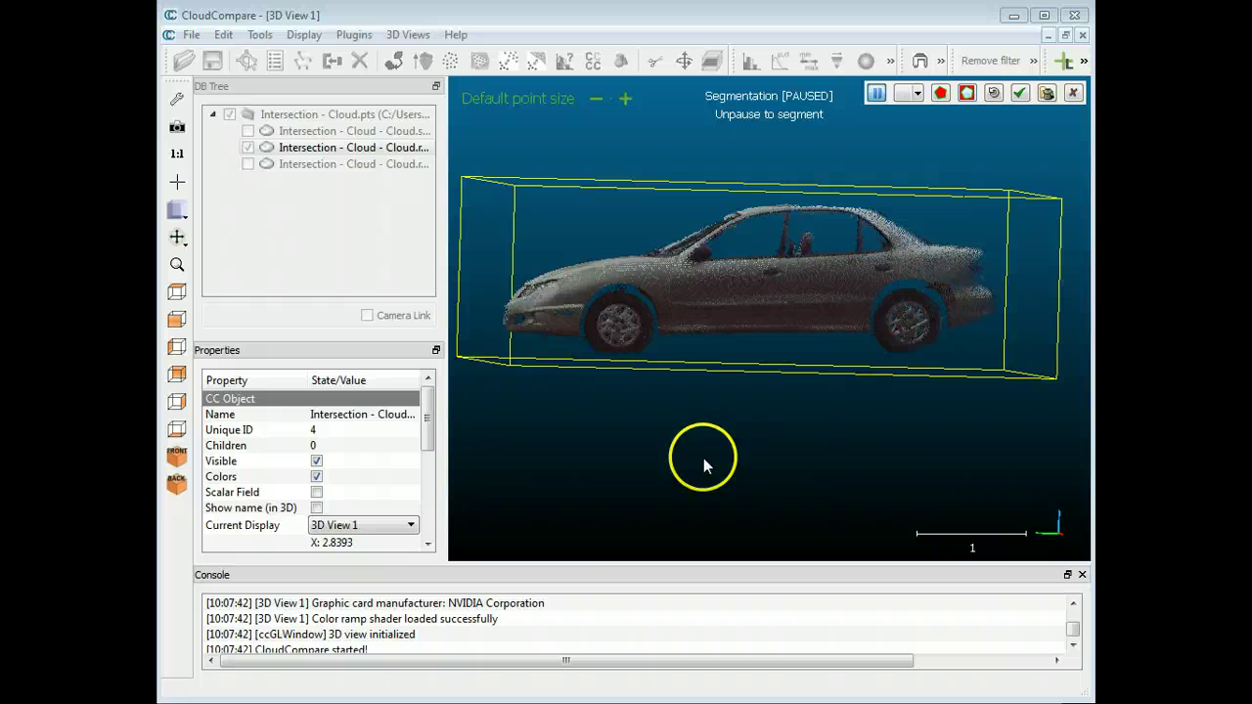
{"action": "left_click", "coordinate": [1019, 93]}
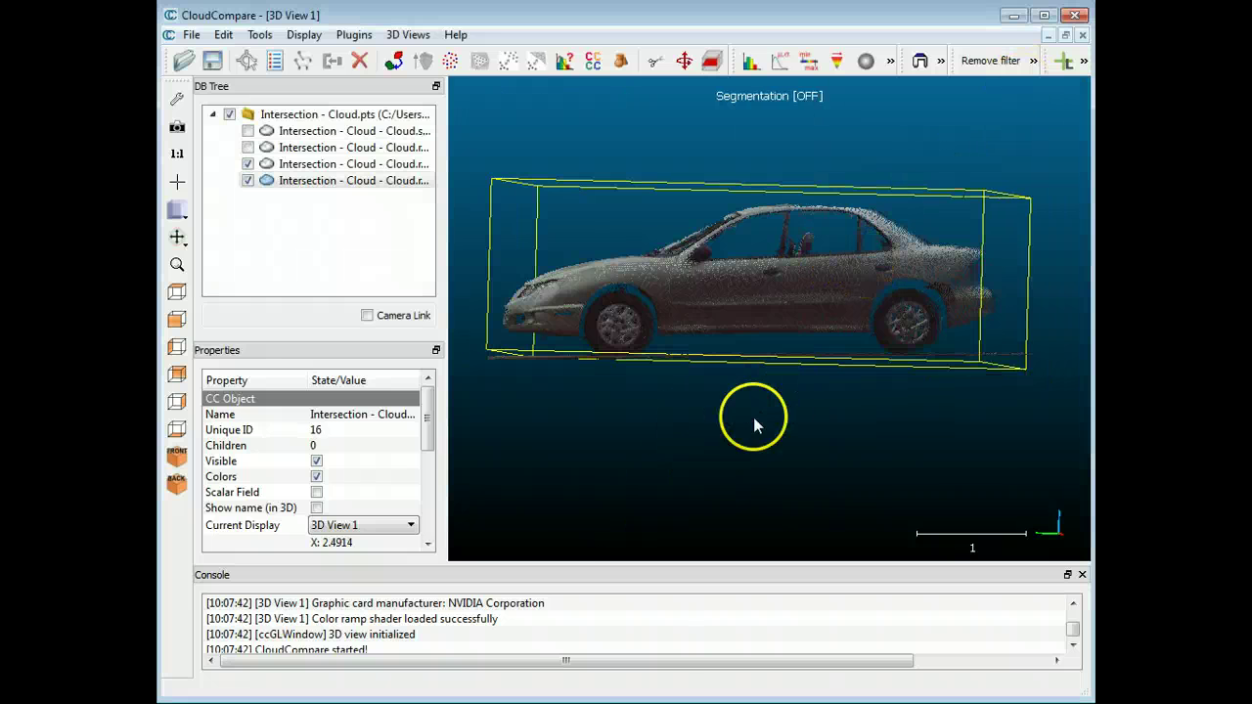
Step: Hide the car cloud and tilt the view to inspect the ground strip from above
{"action": "left_click", "coordinate": [269, 163], "text": "ctrl"}
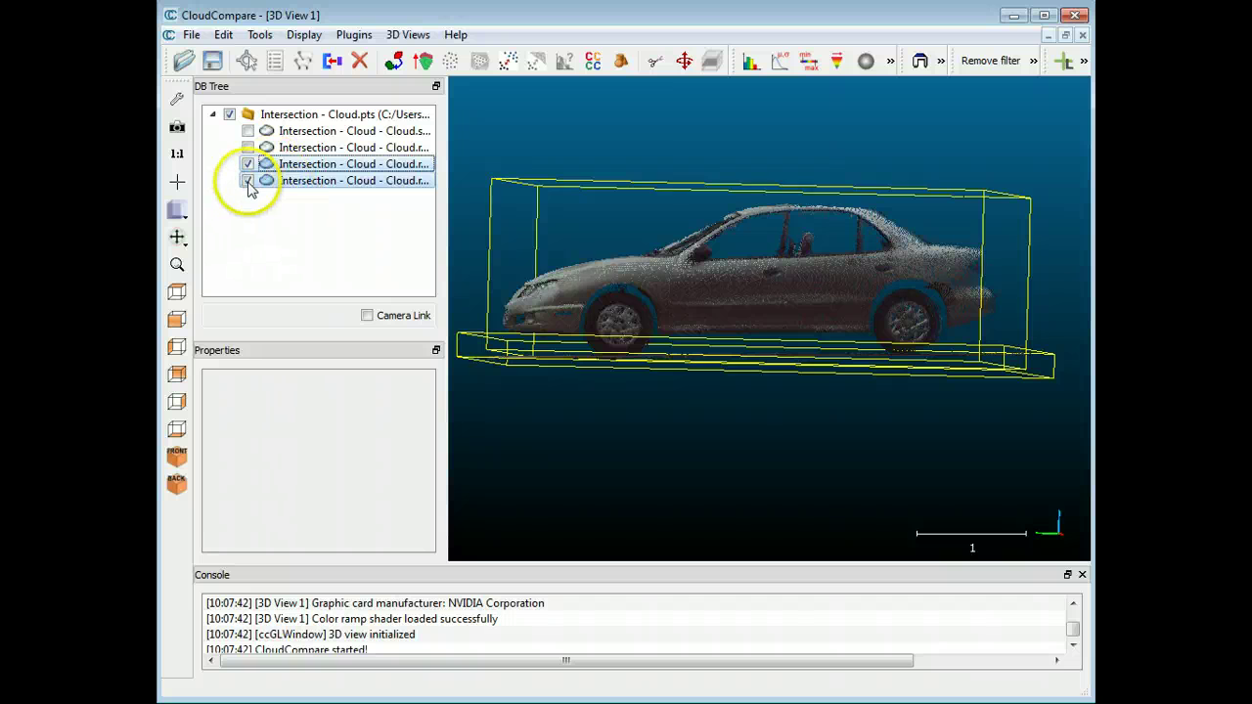
{"action": "left_click", "coordinate": [248, 181]}
{"action": "left_click", "coordinate": [559, 297]}
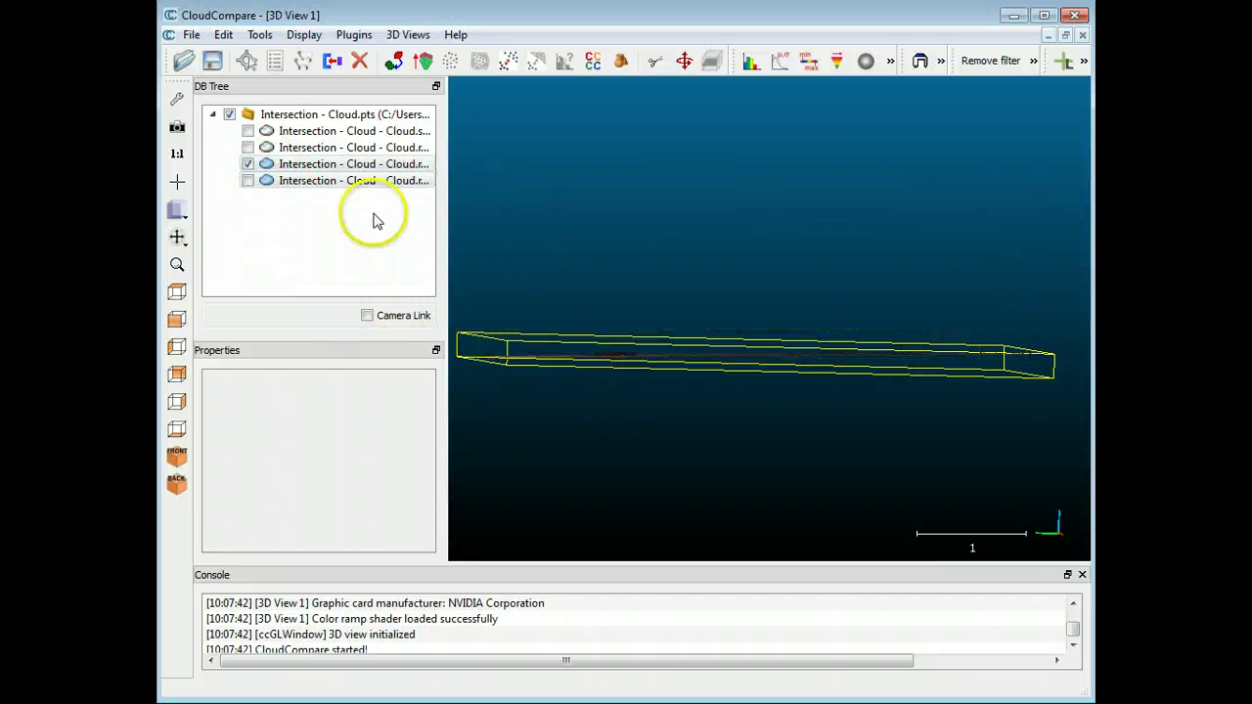
{"action": "left_click", "coordinate": [248, 114], "text": "ctrl"}
{"action": "left_click", "coordinate": [672, 322]}
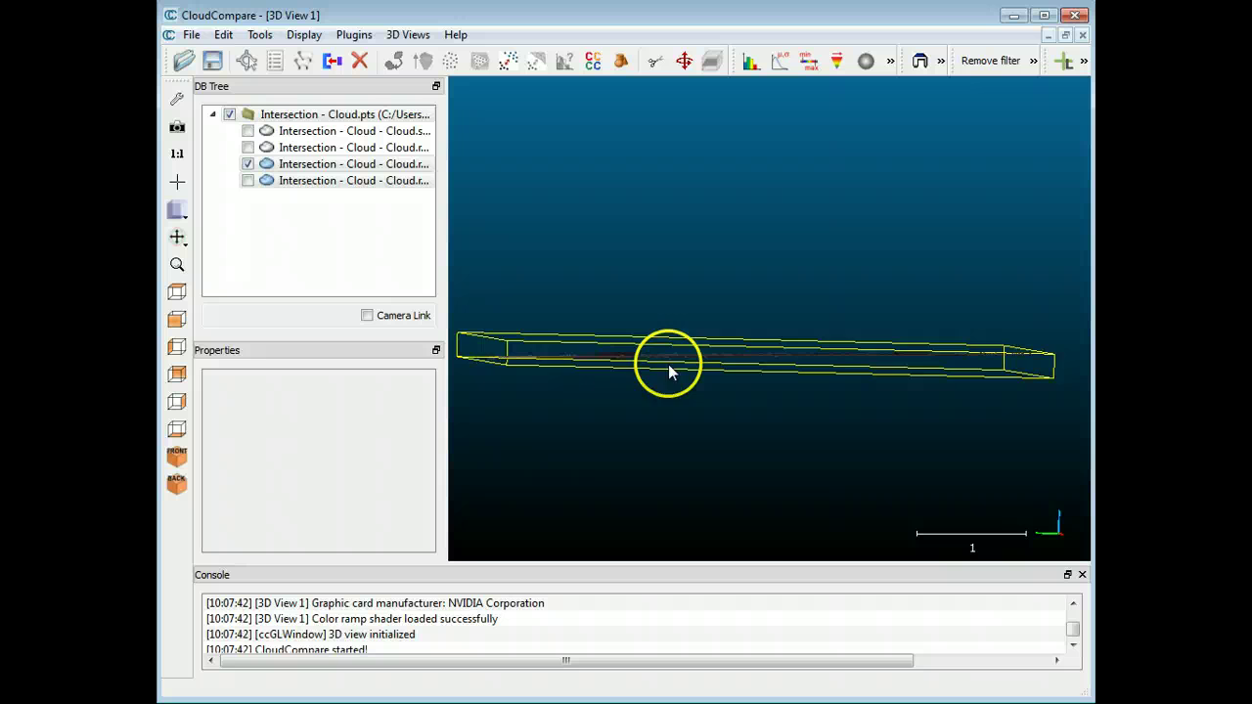
{"action": "left_click_drag", "start_coordinate": [746, 461], "coordinate": [649, 366]}
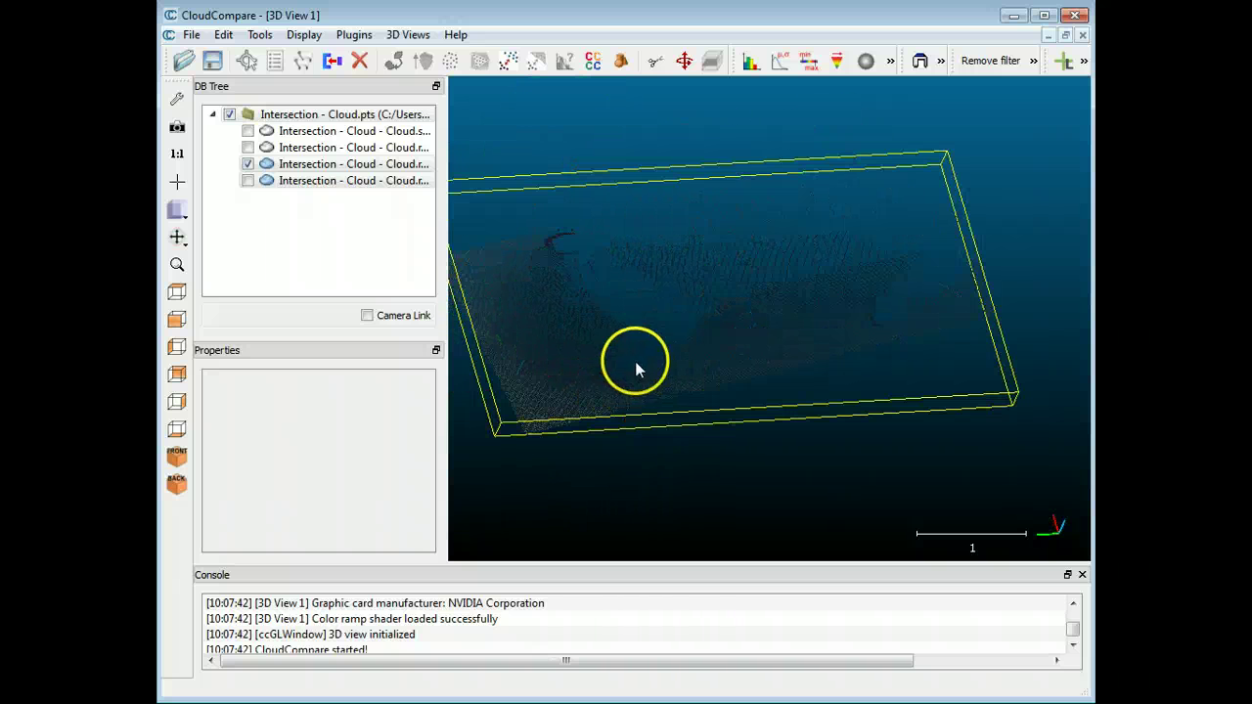
Step: Show both scene clouds again and orbit over the street and parked cars
{"action": "left_click", "coordinate": [255, 174]}
{"action": "left_click", "coordinate": [248, 167]}
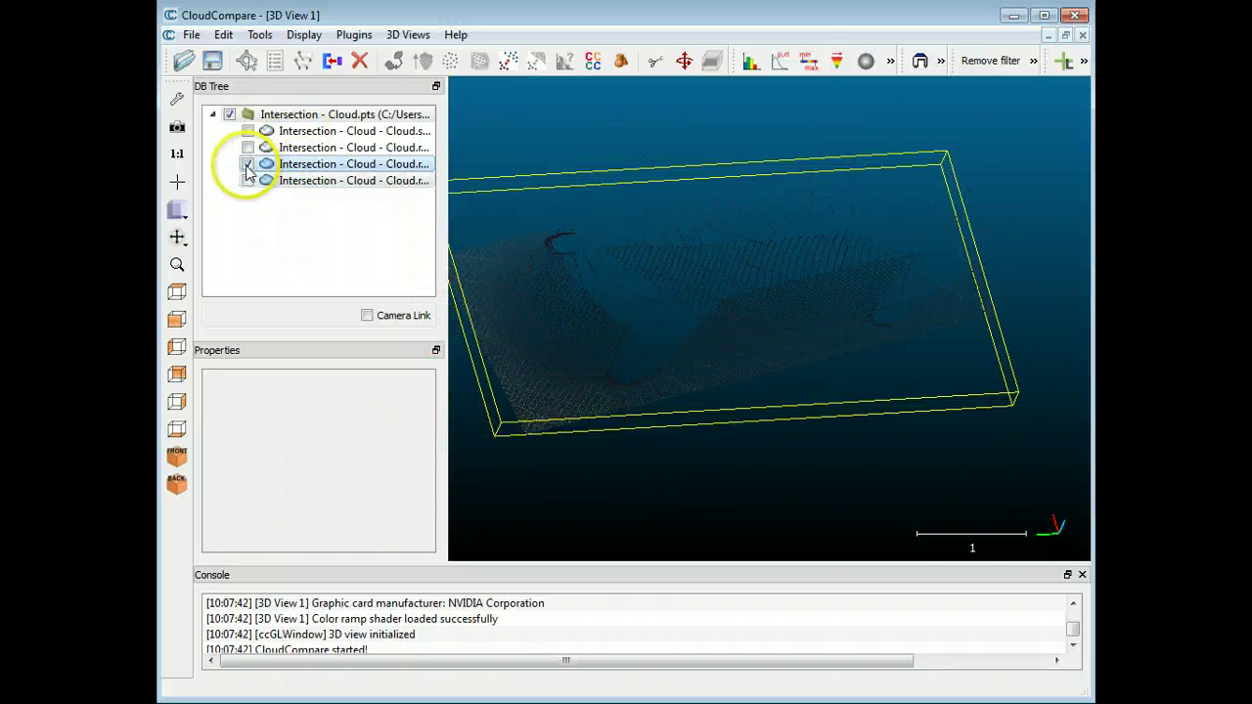
{"action": "left_click", "coordinate": [252, 183], "text": "ctrl"}
{"action": "left_click", "coordinate": [249, 182]}
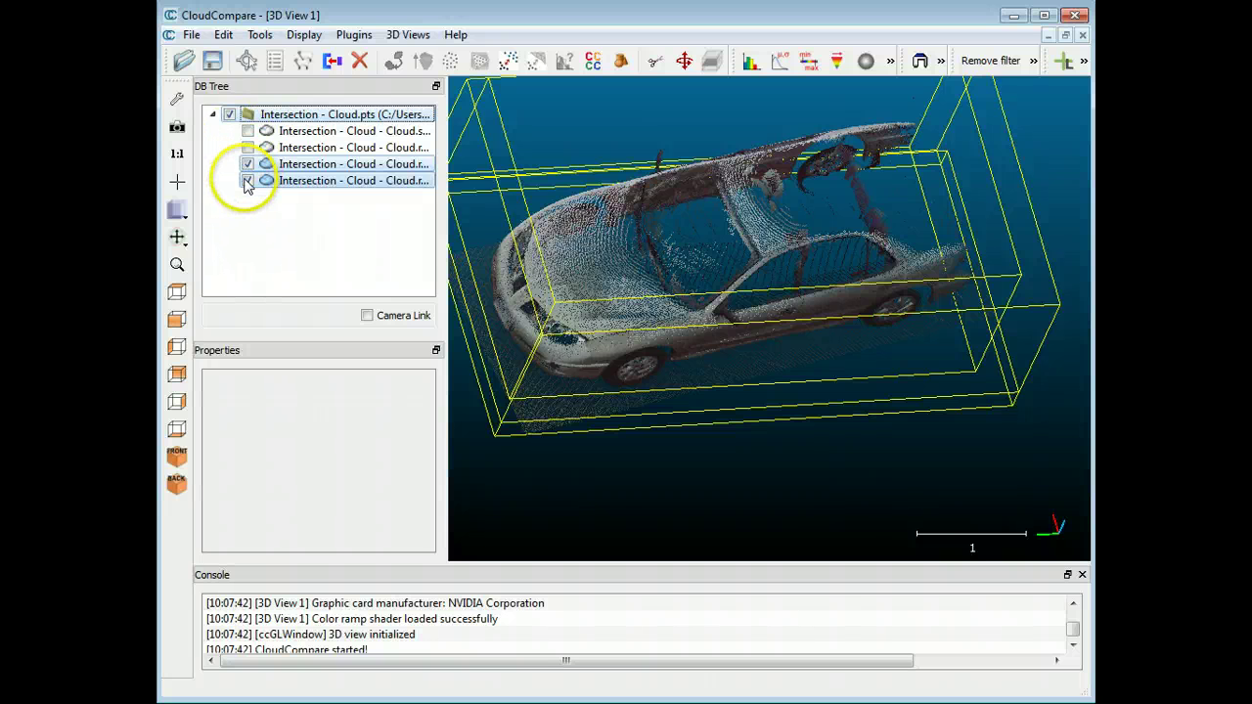
{"action": "left_click", "coordinate": [249, 181]}
{"action": "left_click", "coordinate": [248, 146]}
{"action": "left_click", "coordinate": [247, 131]}
{"action": "left_click_drag", "start_coordinate": [704, 371], "coordinate": [724, 401]}
{"action": "scroll", "coordinate": [725, 406], "scroll_direction": "down", "scroll_amount": 5}
{"action": "left_click_drag", "start_coordinate": [796, 425], "coordinate": [822, 387]}
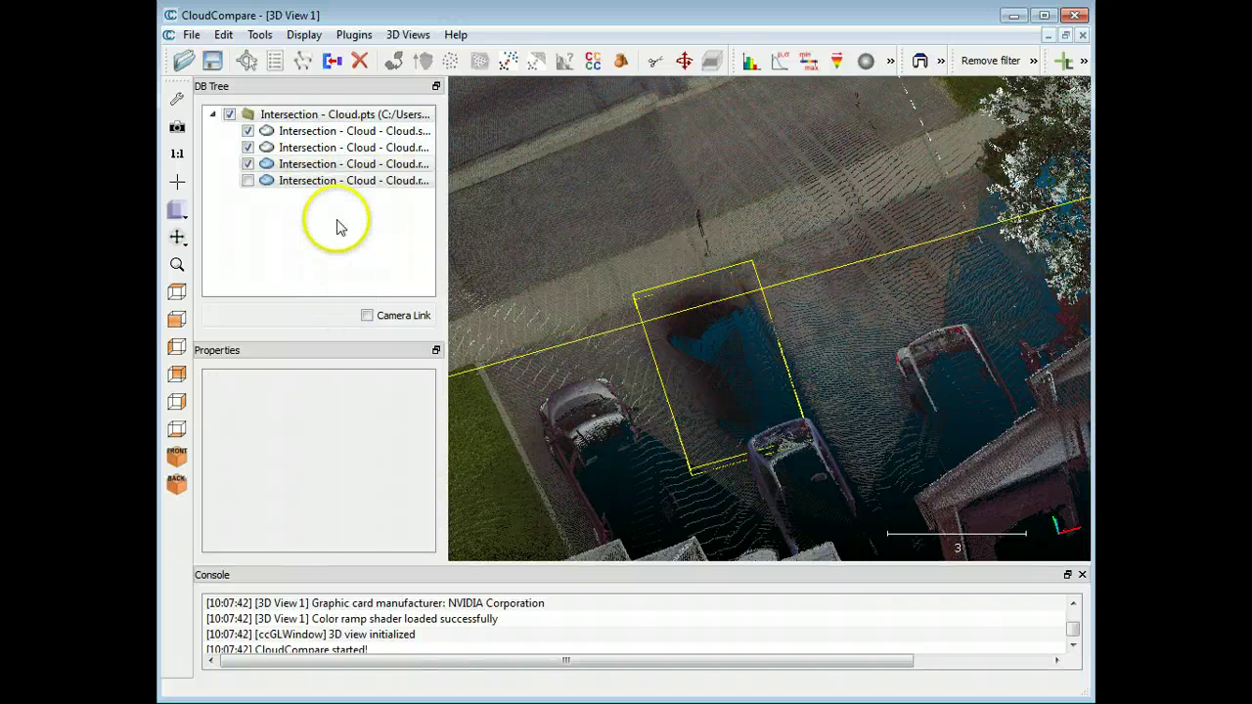
Step: Select the first three clouds in the DB Tree and combine them with Edit > Merge
{"action": "left_click_drag", "start_coordinate": [313, 133], "coordinate": [308, 180]}
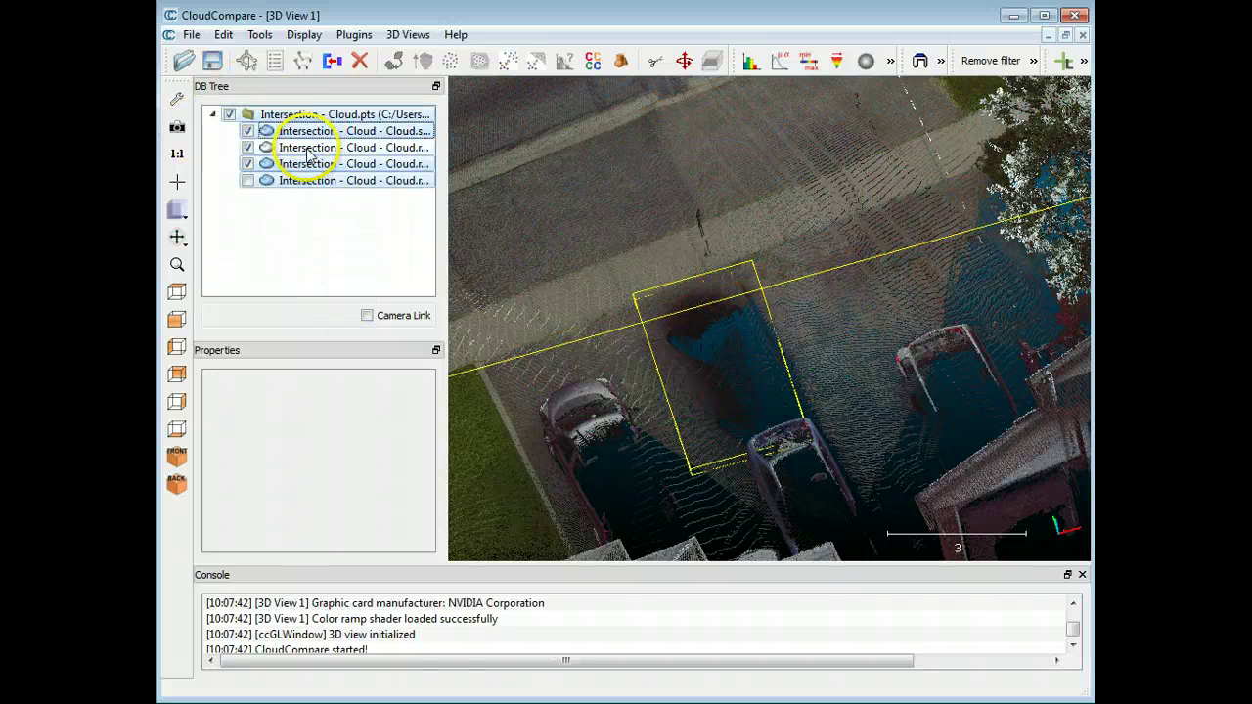
{"action": "left_click_drag", "start_coordinate": [326, 186], "coordinate": [327, 164]}
{"action": "left_click", "coordinate": [326, 166]}
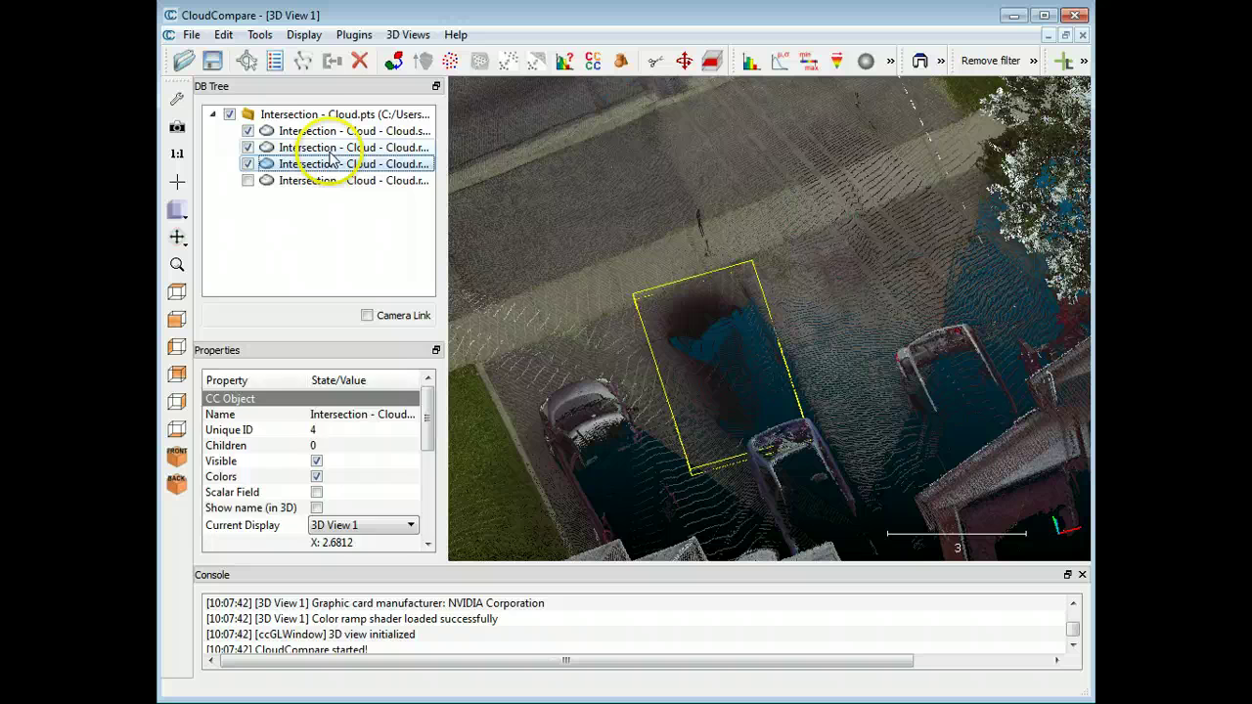
{"action": "left_click_drag", "start_coordinate": [333, 164], "coordinate": [322, 130]}
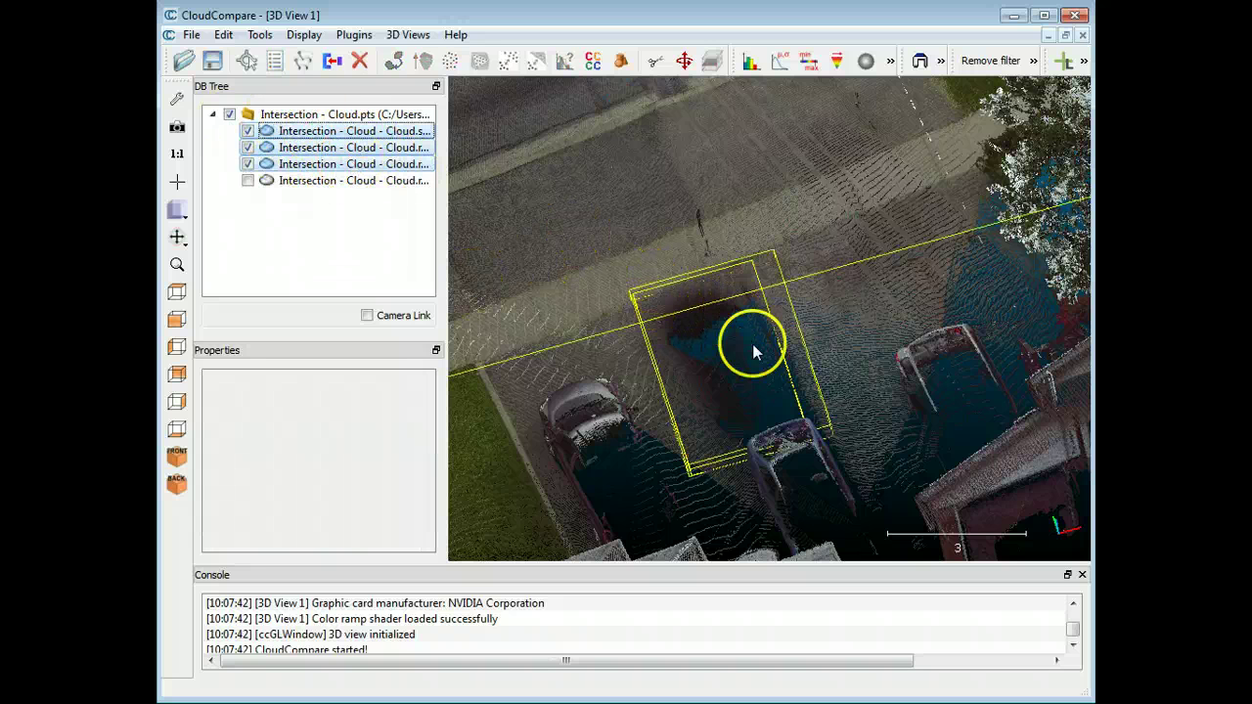
{"action": "scroll", "coordinate": [752, 343], "scroll_direction": "down", "scroll_amount": 8}
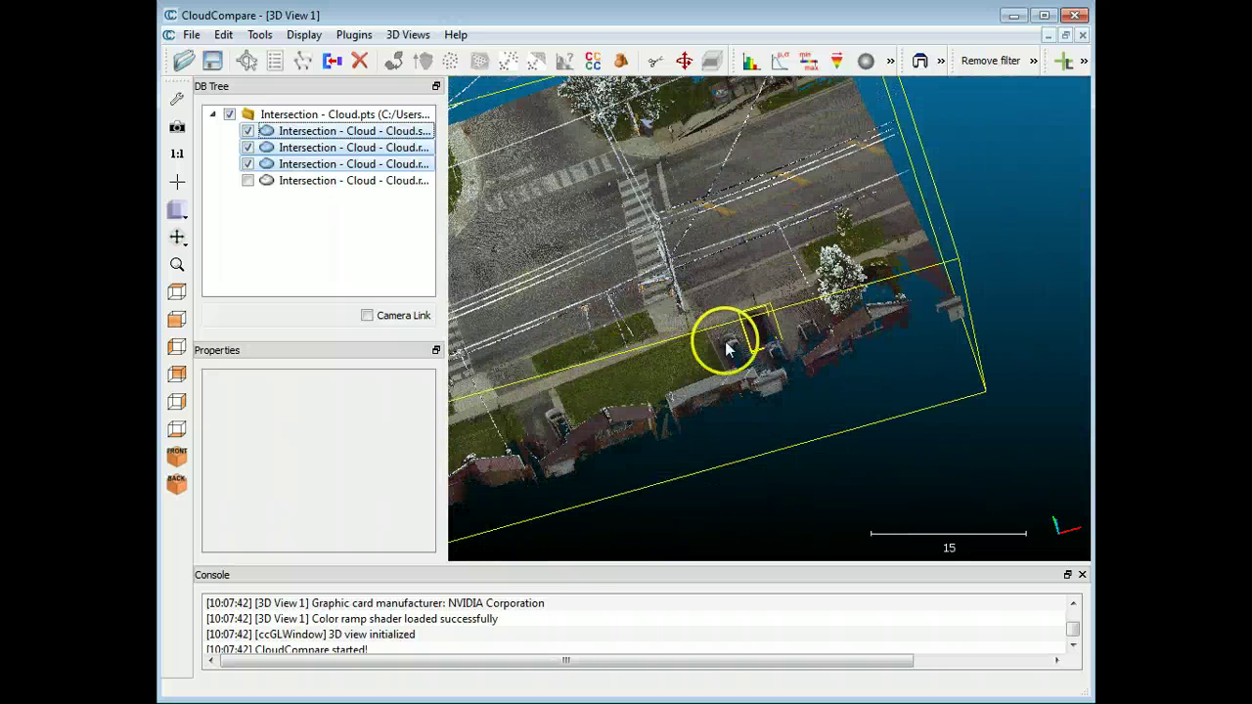
{"action": "left_click", "coordinate": [223, 34]}
{"action": "left_click", "coordinate": [228, 208]}
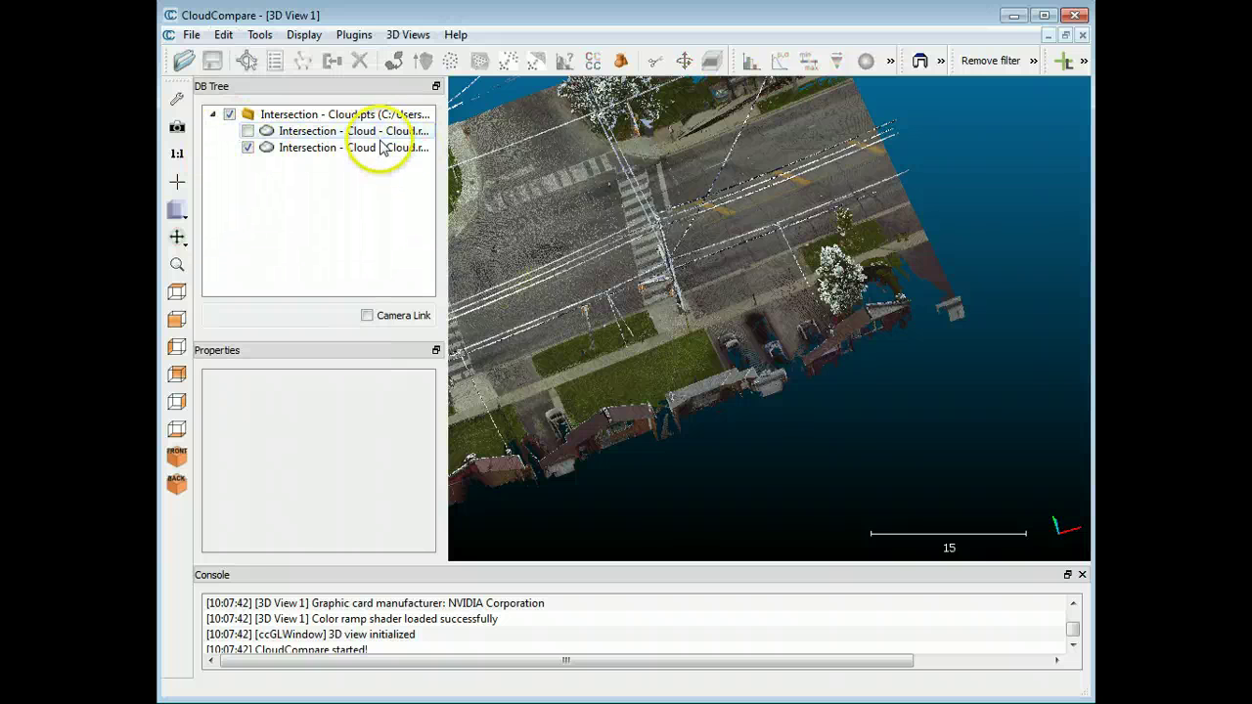
Step: Toggle the merged scene and car clouds on and off to compare them along the street
{"action": "left_click", "coordinate": [248, 148]}
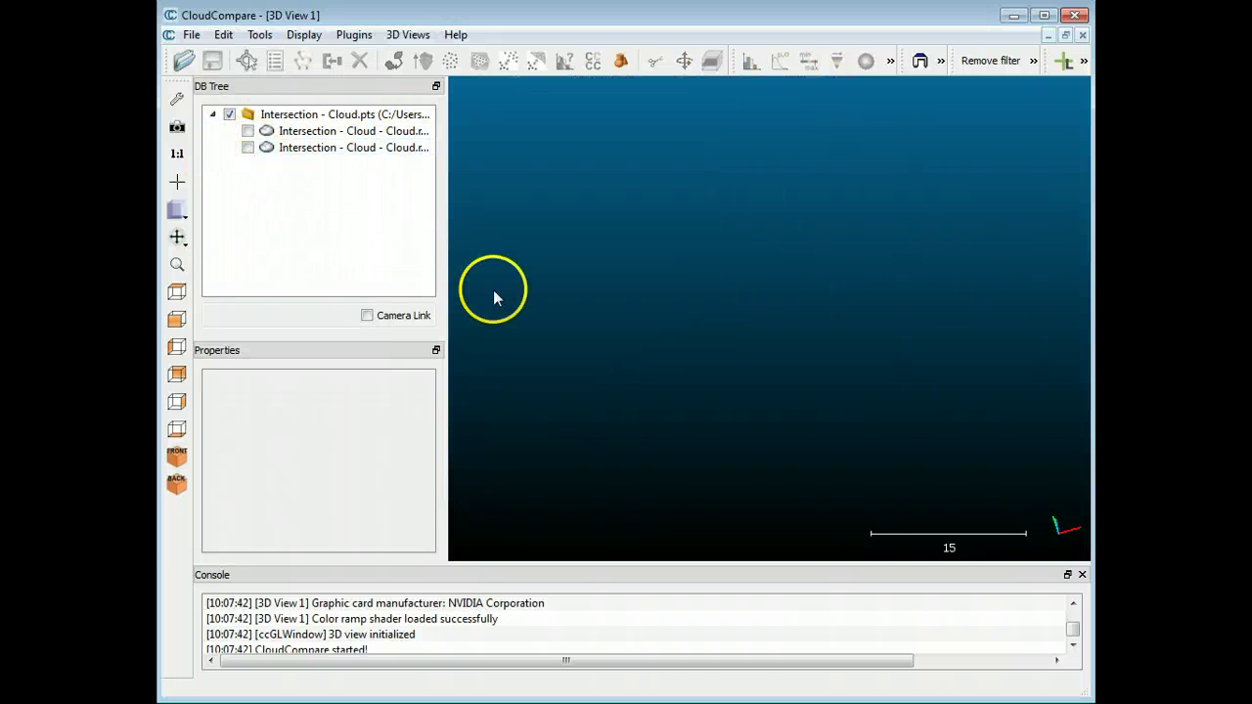
{"action": "left_click", "coordinate": [564, 311]}
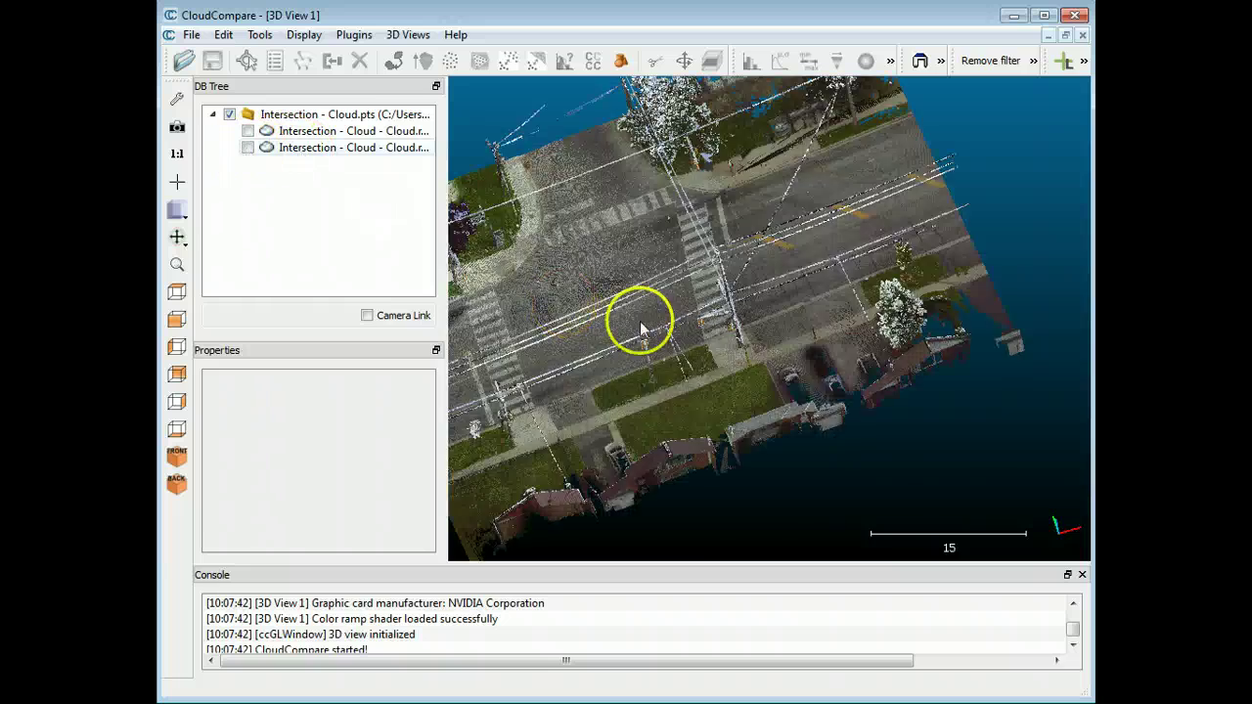
{"action": "left_click_drag", "start_coordinate": [743, 373], "coordinate": [680, 251]}
{"action": "scroll", "coordinate": [680, 251], "scroll_direction": "up", "scroll_amount": 8}
{"action": "scroll", "coordinate": [581, 243], "scroll_direction": "down", "scroll_amount": 5}
{"action": "left_click", "coordinate": [249, 131]}
{"action": "left_click", "coordinate": [249, 131]}
{"action": "left_click", "coordinate": [249, 131]}
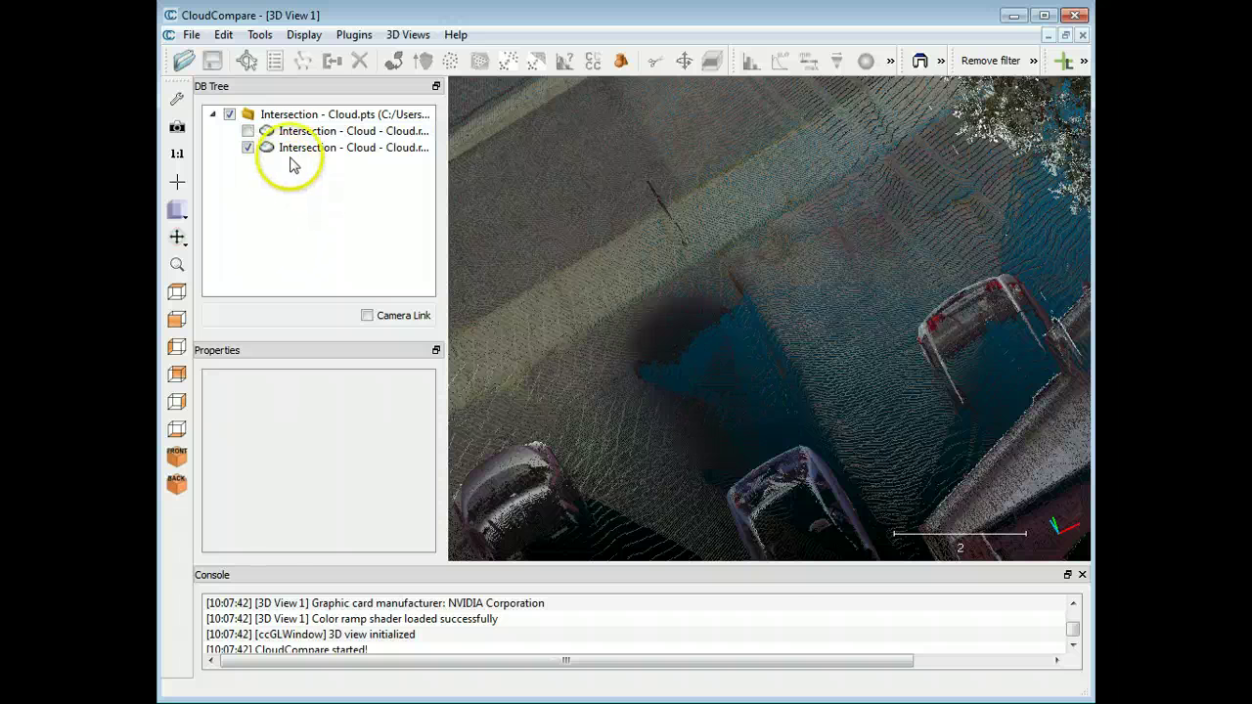
Step: Look straight down on the scene, pan to the parked cars and crosswalk, and select the car cloud
{"action": "left_click", "coordinate": [177, 292]}
{"action": "scroll", "coordinate": [811, 281], "scroll_direction": "down", "scroll_amount": 6}
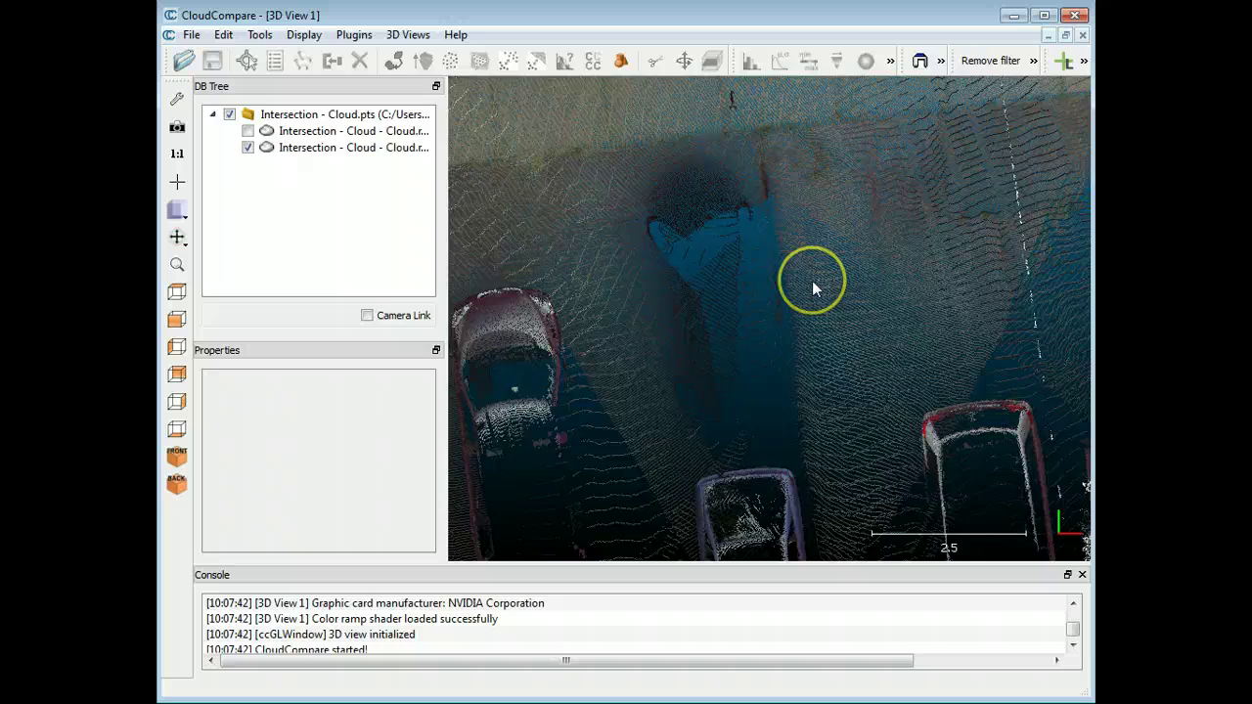
{"action": "right_click_drag", "start_coordinate": [788, 310], "coordinate": [808, 352]}
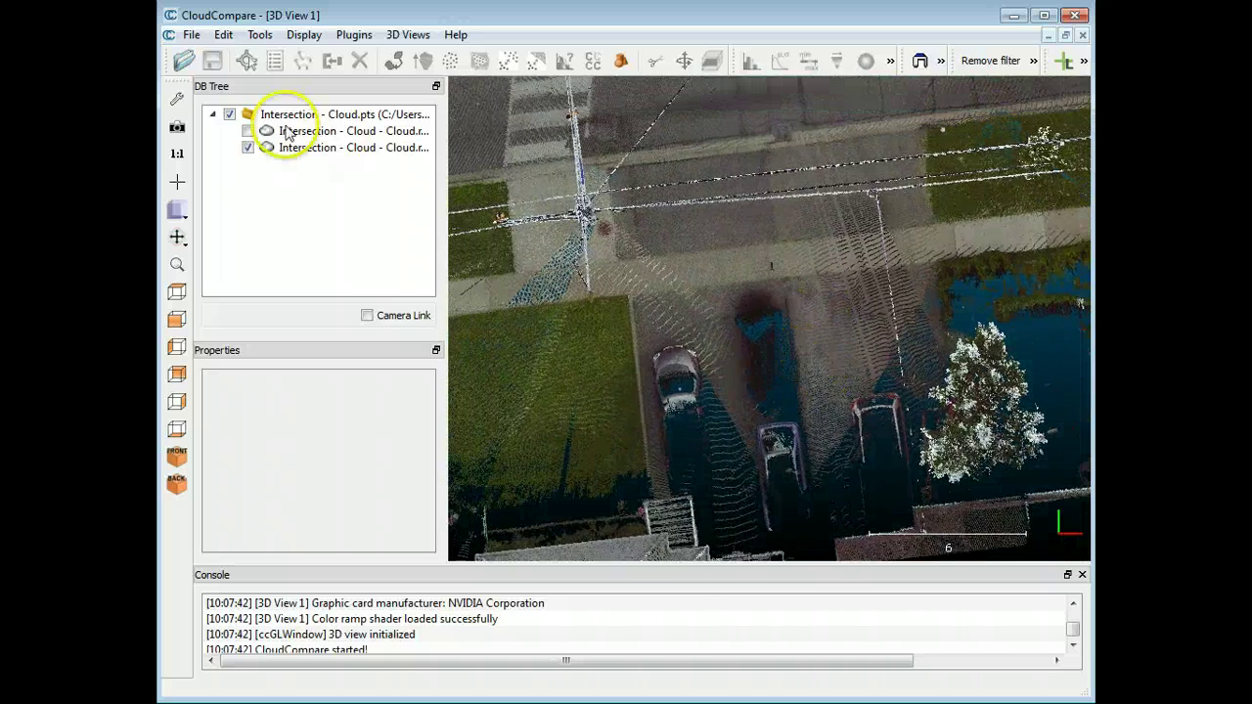
{"action": "left_click", "coordinate": [248, 131]}
{"action": "right_click_drag", "start_coordinate": [887, 344], "coordinate": [892, 417]}
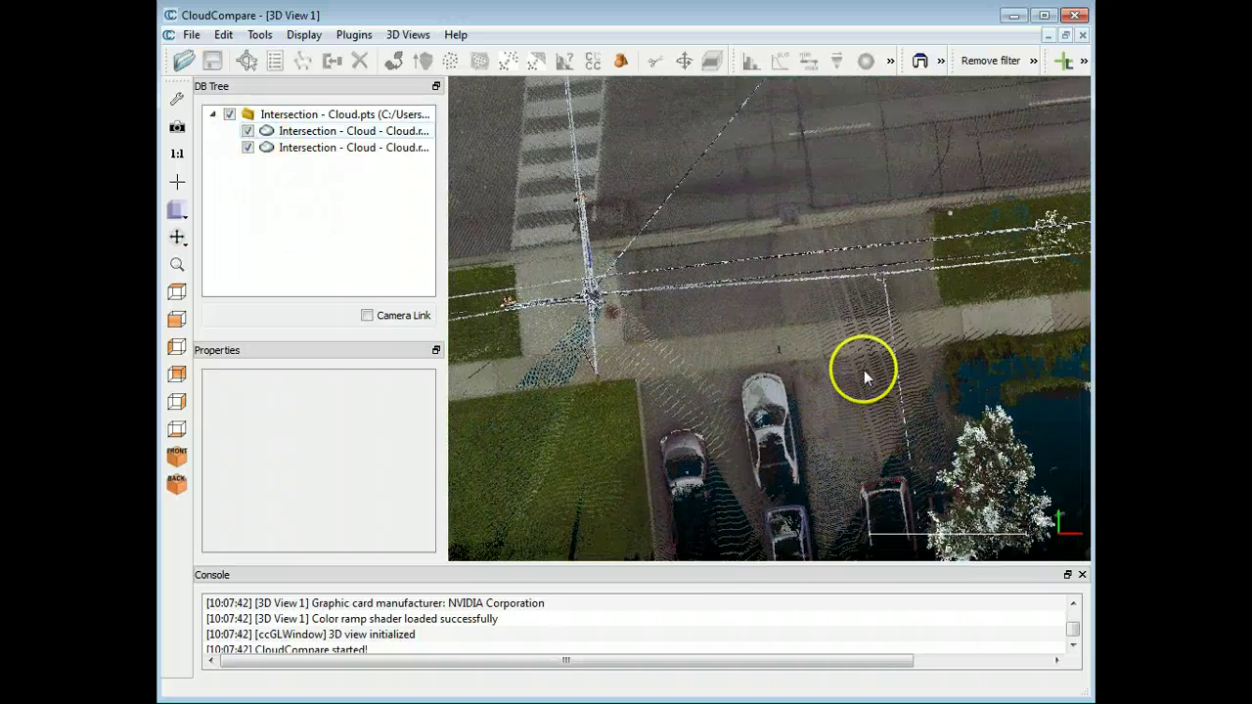
{"action": "scroll", "coordinate": [870, 369], "scroll_direction": "down", "scroll_amount": 3}
{"action": "left_click_drag", "start_coordinate": [818, 341], "coordinate": [855, 345]}
{"action": "right_click_drag", "start_coordinate": [855, 344], "coordinate": [847, 316]}
{"action": "left_click", "coordinate": [386, 131]}
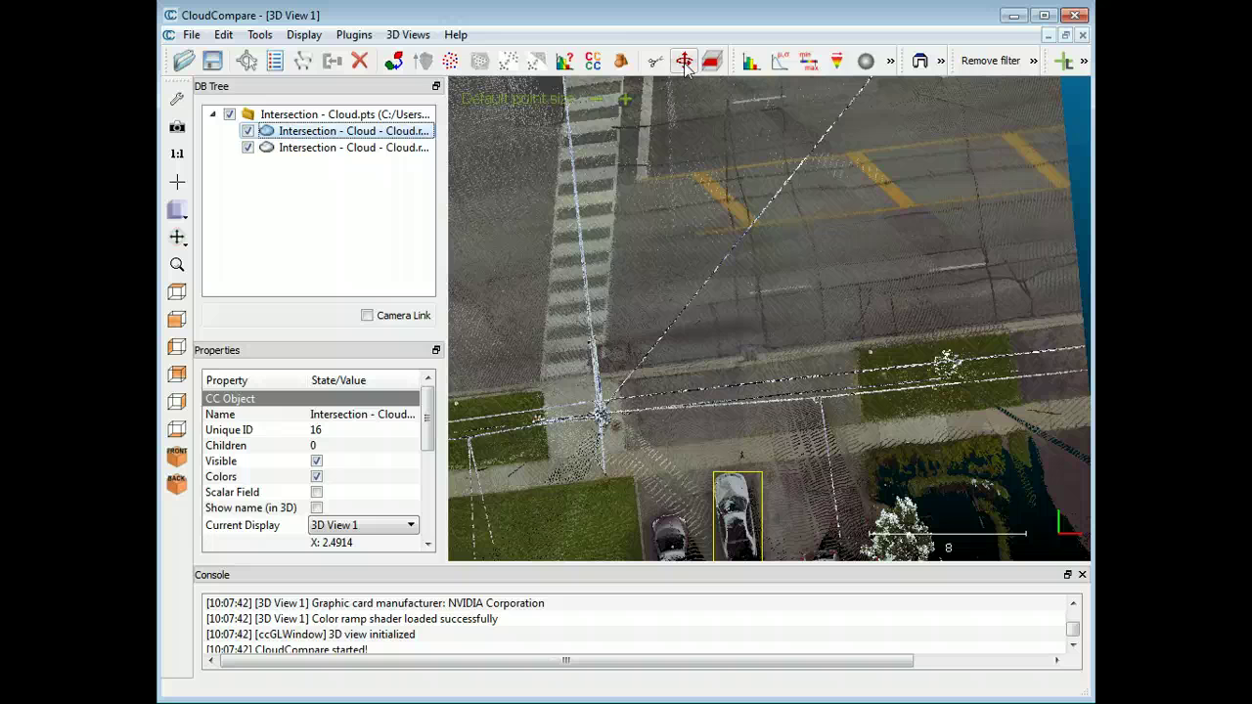
Step: With Translate/Rotate, drag the car onto the road, turn it about Z across the lane, and apply
{"action": "left_click", "coordinate": [685, 62]}
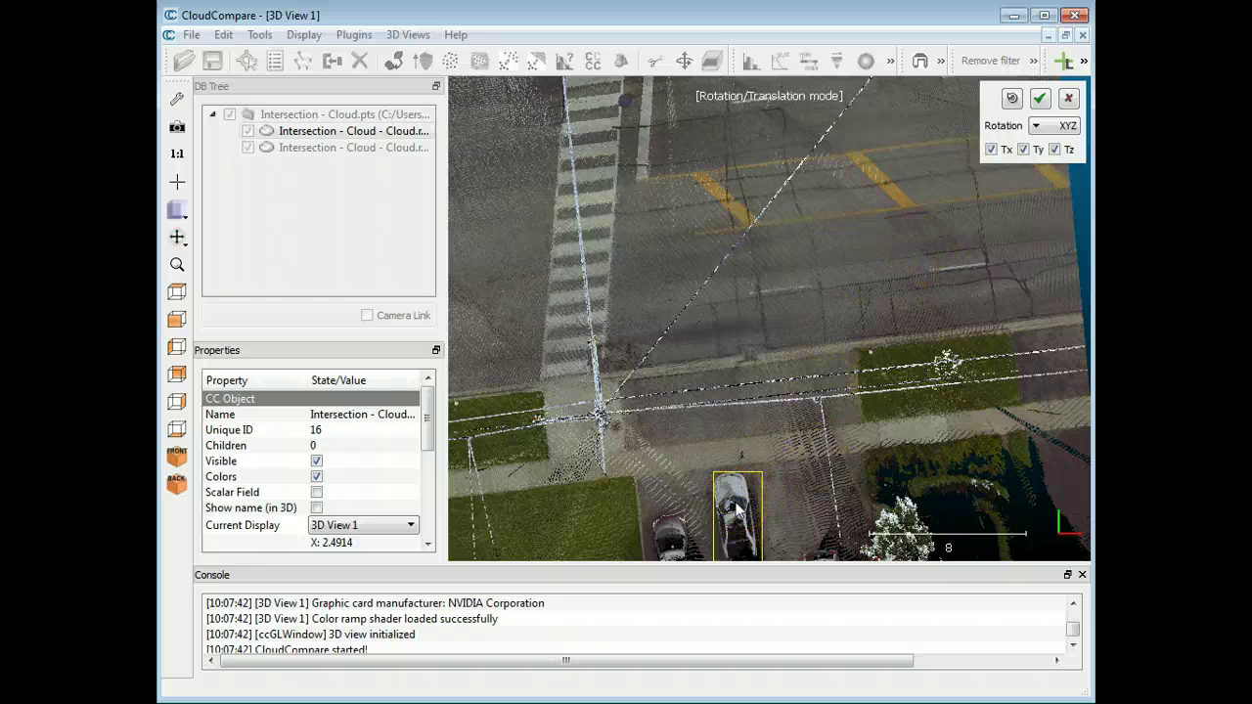
{"action": "right_click_drag", "start_coordinate": [737, 509], "coordinate": [699, 115]}
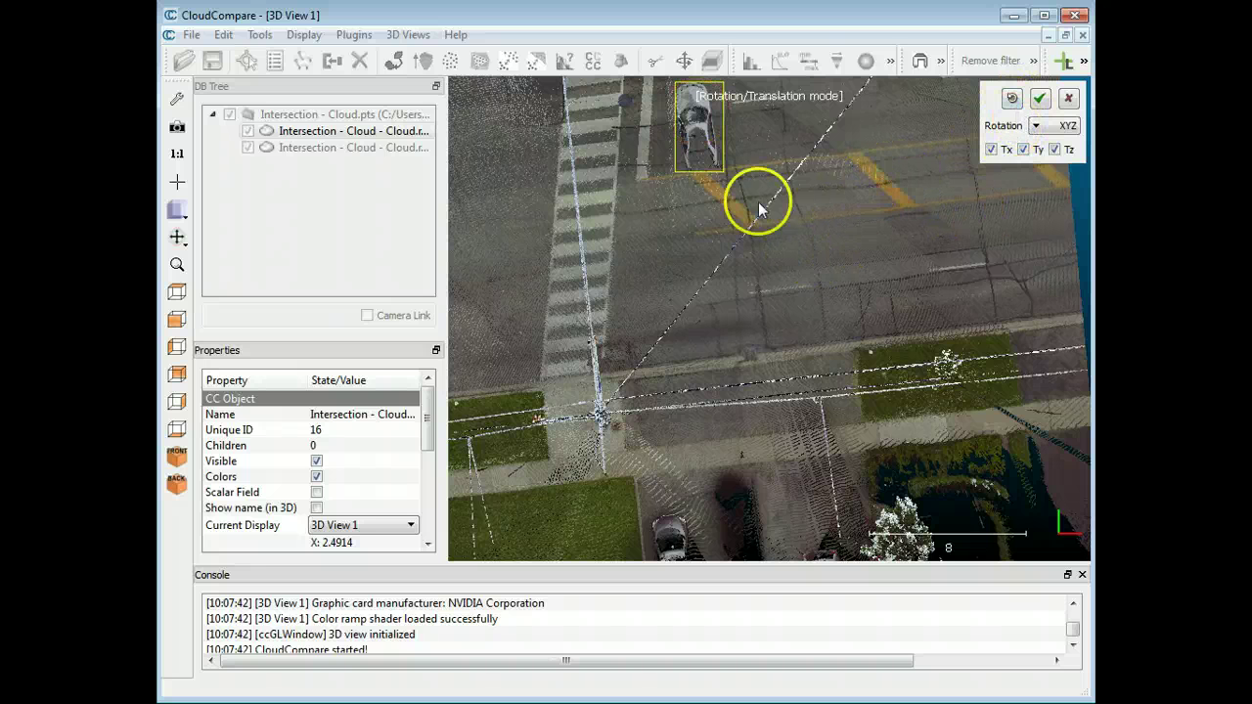
{"action": "left_click", "coordinate": [1073, 132]}
{"action": "left_click", "coordinate": [1053, 178]}
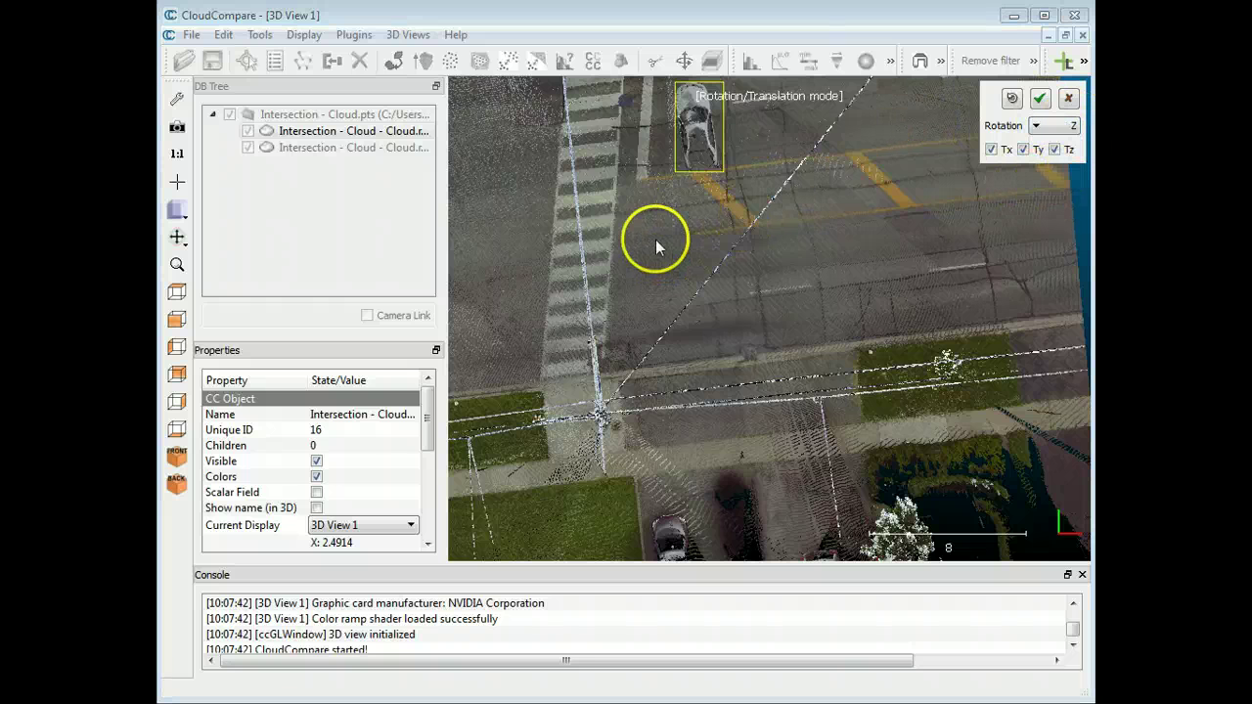
{"action": "left_click_drag", "start_coordinate": [659, 248], "coordinate": [160, 265]}
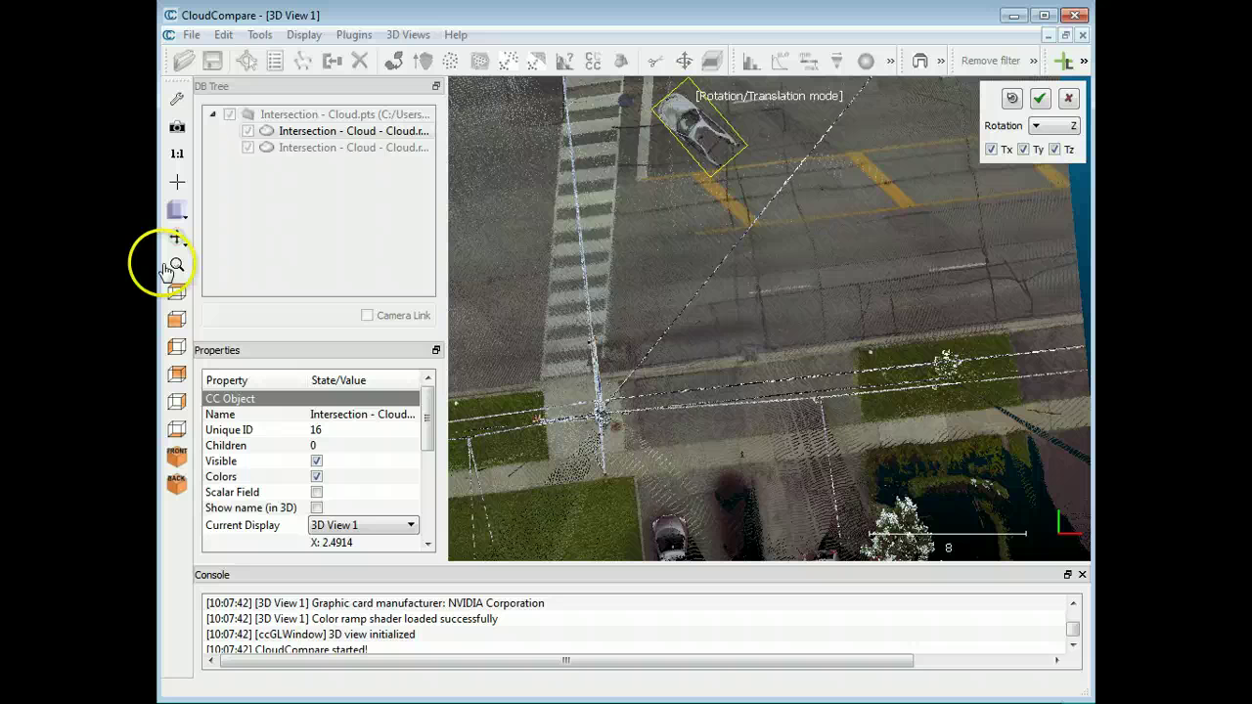
{"action": "left_click_drag", "start_coordinate": [899, 240], "coordinate": [551, 261]}
{"action": "right_click_drag", "start_coordinate": [672, 265], "coordinate": [721, 252]}
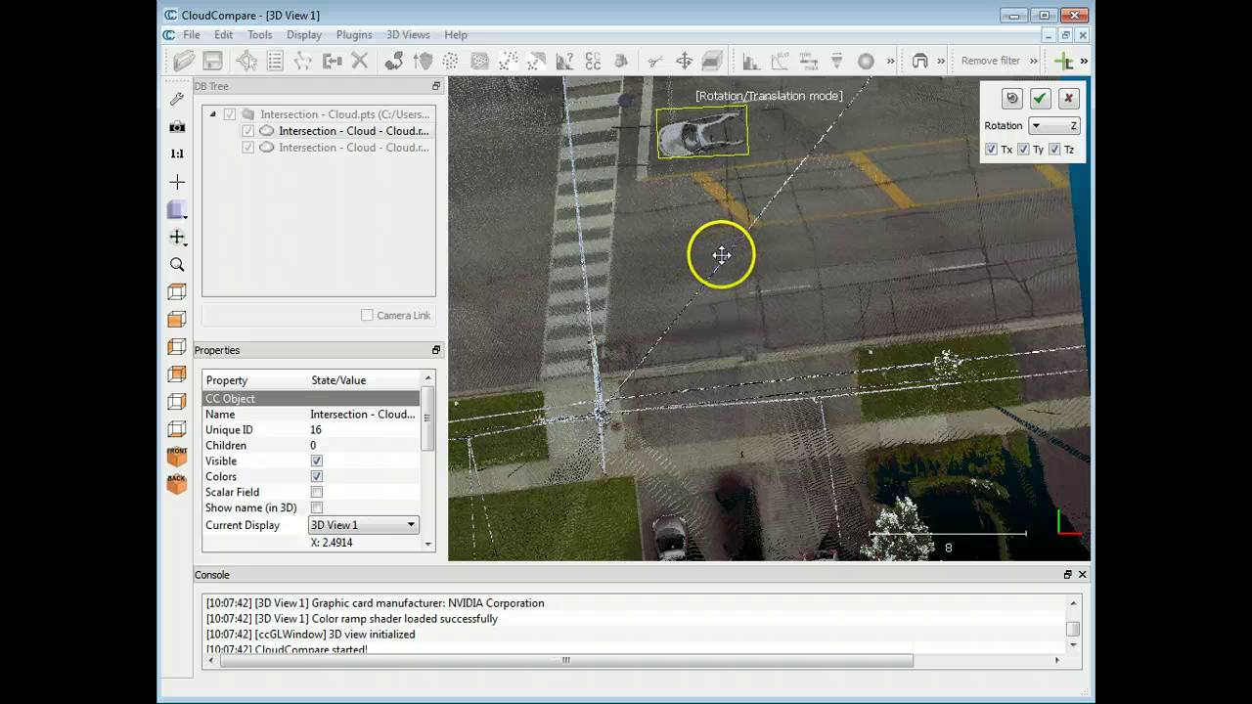
{"action": "left_click", "coordinate": [1040, 99]}
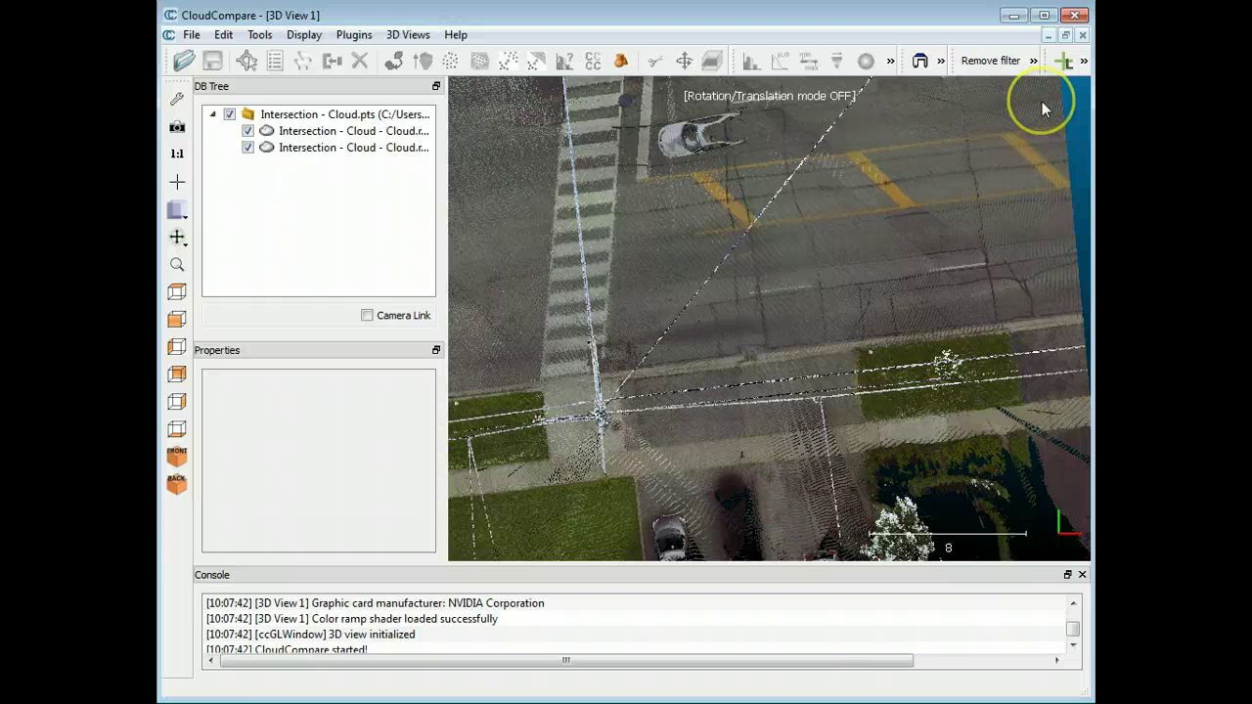
Step: Make a point on the car the rotation pivot and orbit the scene around it
{"action": "left_click", "coordinate": [177, 182]}
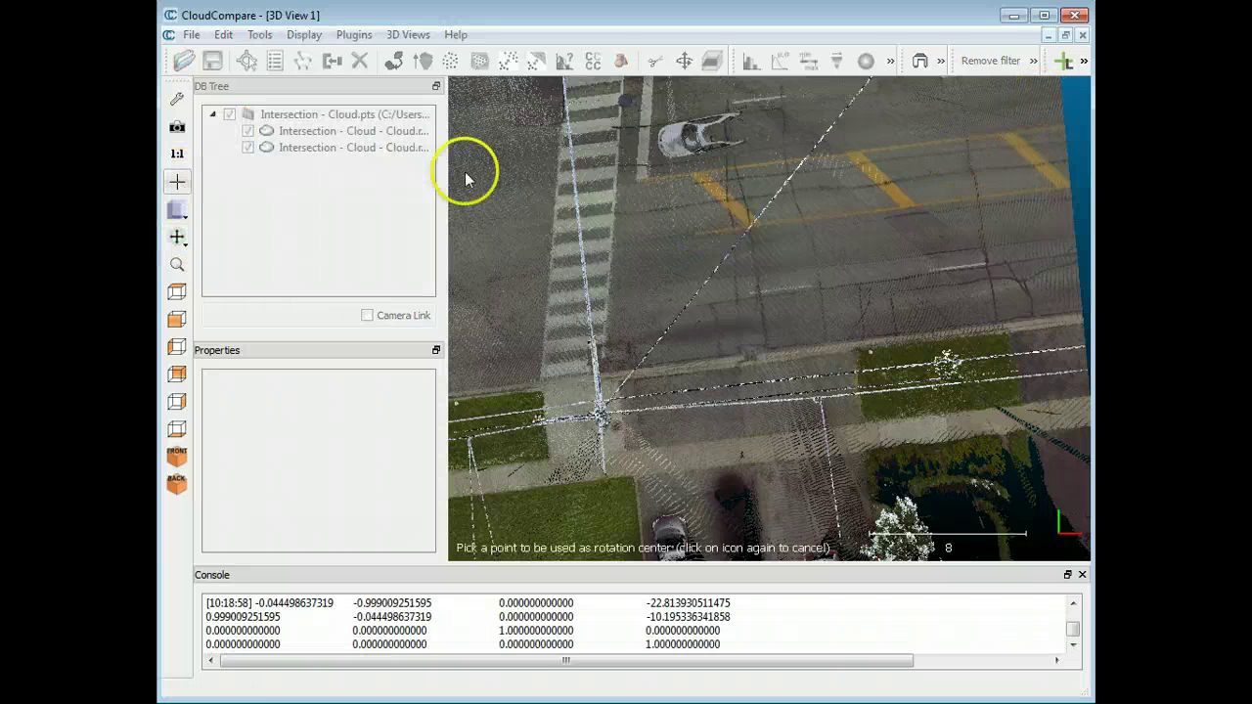
{"action": "left_click", "coordinate": [669, 146]}
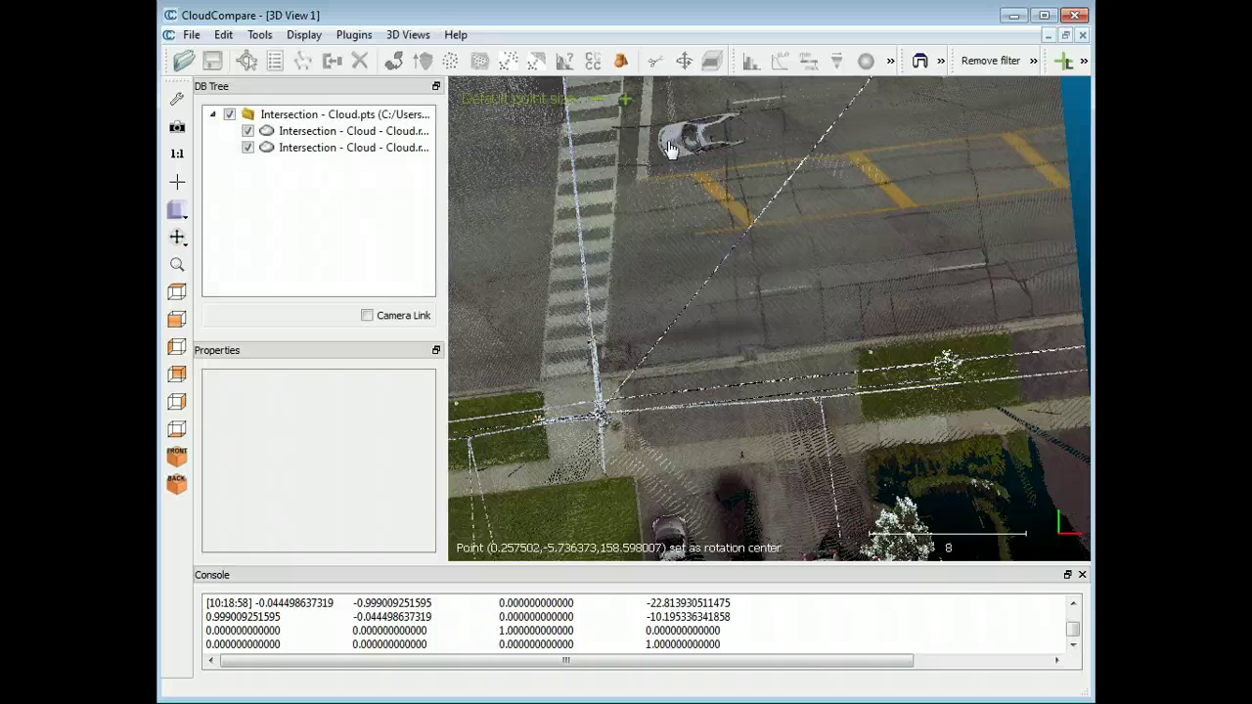
{"action": "left_click_drag", "start_coordinate": [685, 331], "coordinate": [675, 284]}
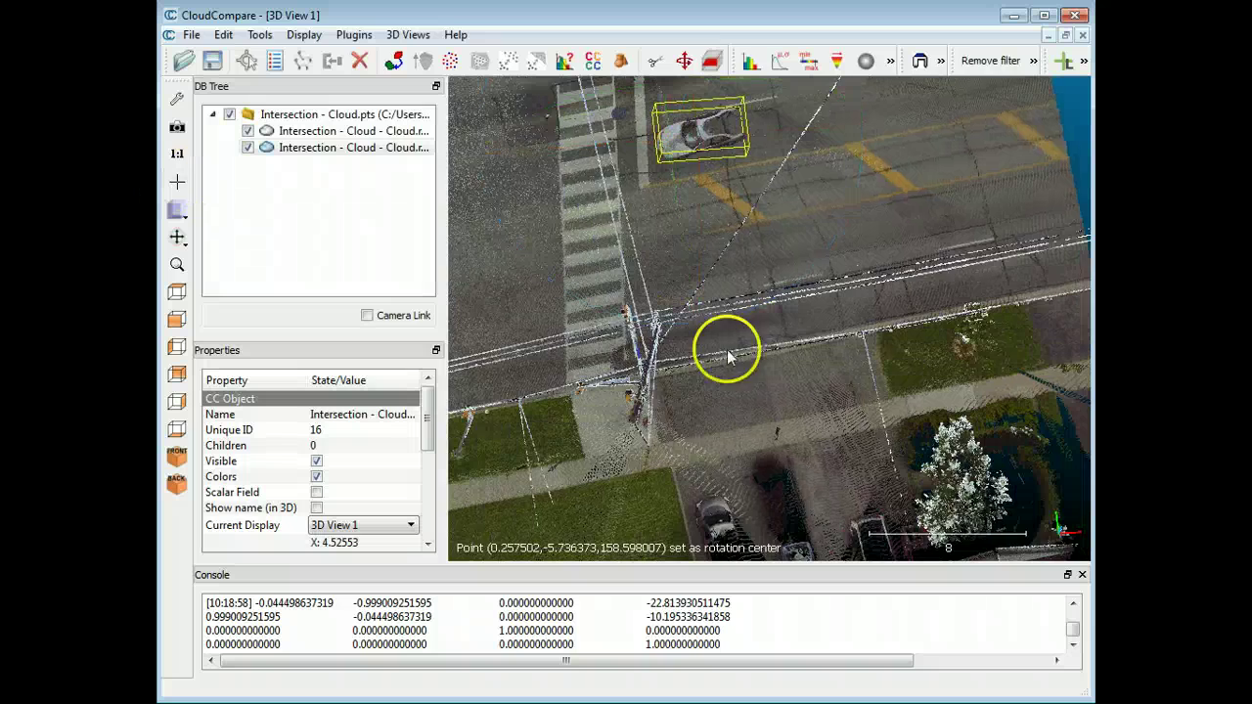
{"action": "left_click_drag", "start_coordinate": [895, 340], "coordinate": [838, 453]}
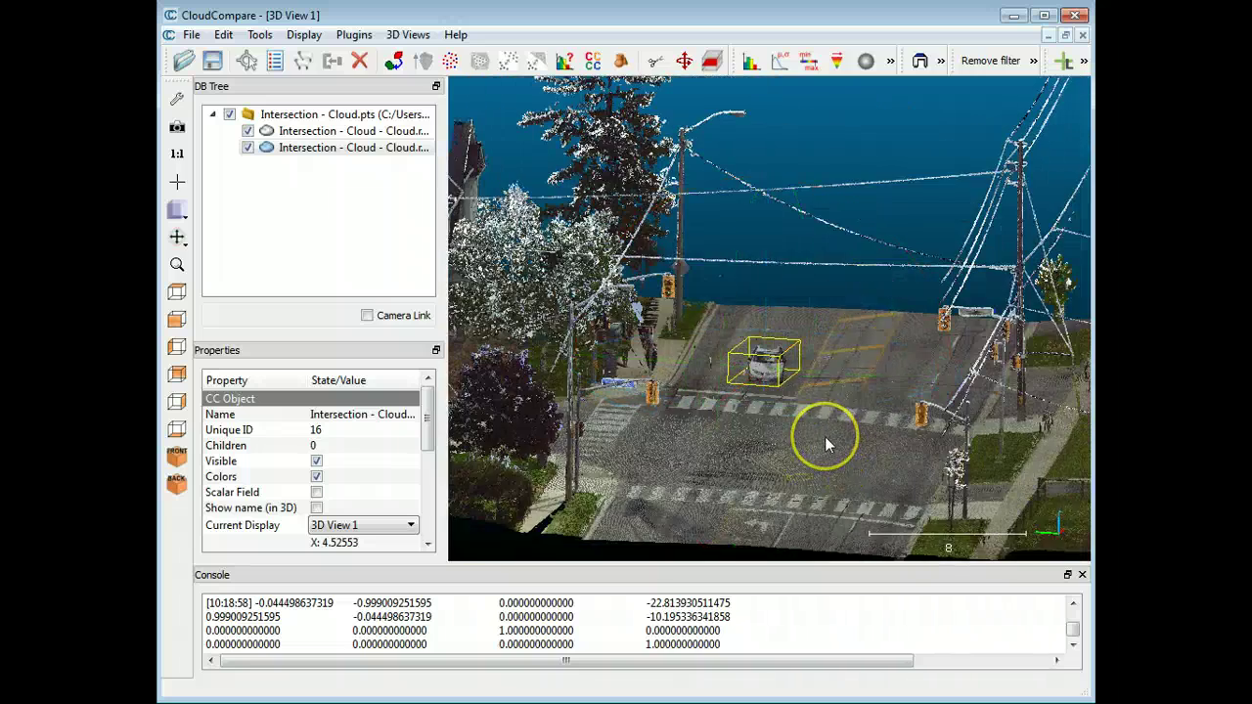
Step: Zoom in close and orbit to view the moved car from the front at street level
{"action": "scroll", "coordinate": [824, 436], "scroll_direction": "up", "scroll_amount": 5}
{"action": "scroll", "coordinate": [825, 436], "scroll_direction": "up", "scroll_amount": 5}
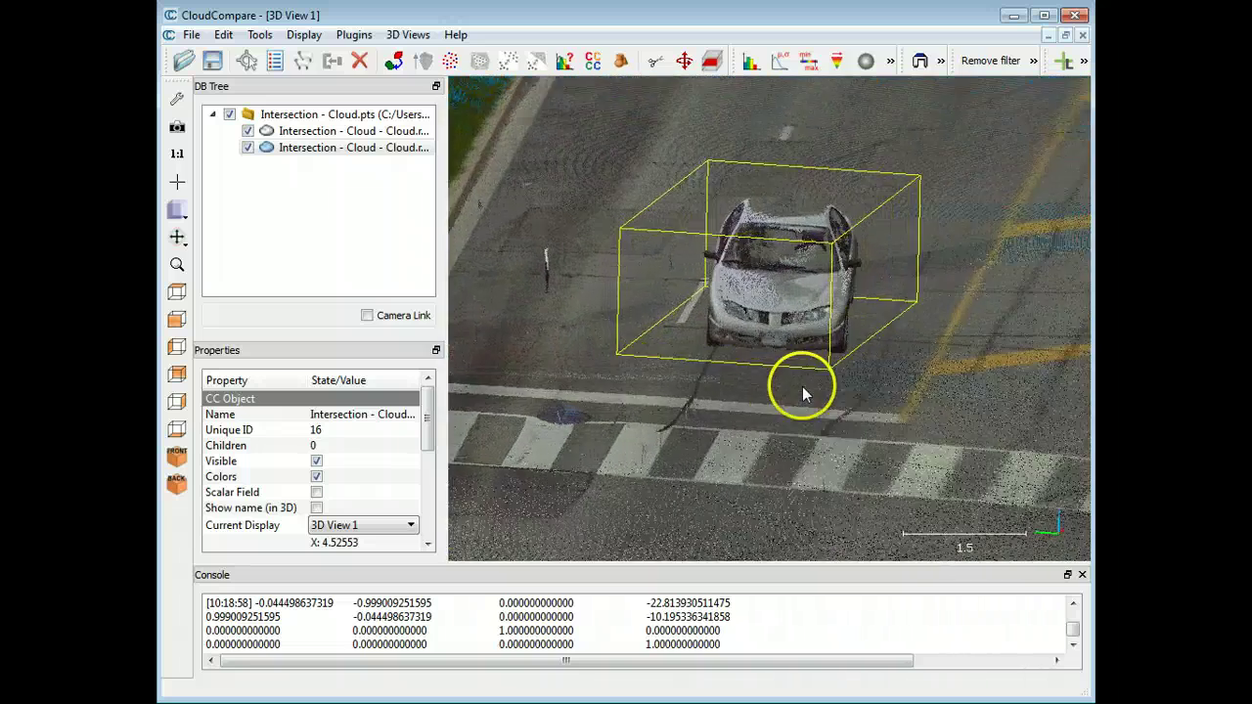
{"action": "scroll", "coordinate": [827, 431], "scroll_direction": "down", "scroll_amount": 3}
{"action": "left_click_drag", "start_coordinate": [845, 420], "coordinate": [734, 313]}
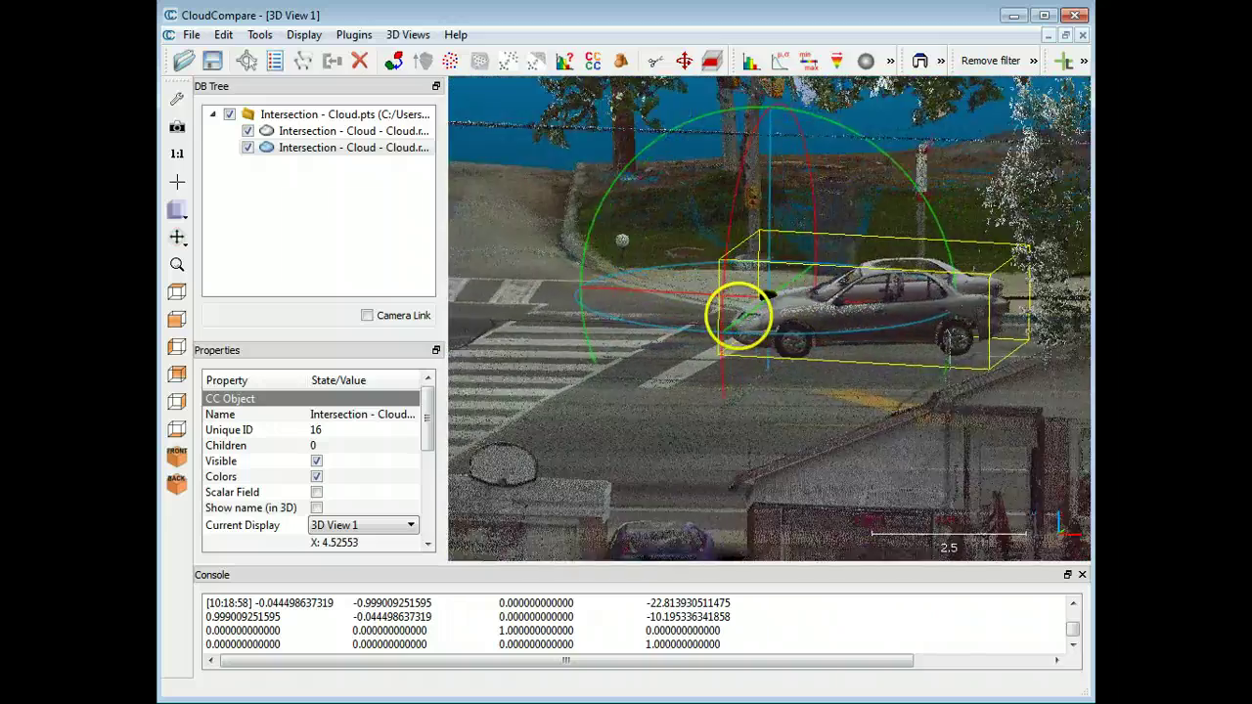
{"action": "scroll", "coordinate": [898, 376], "scroll_direction": "up", "scroll_amount": 2}
{"action": "scroll", "coordinate": [899, 384], "scroll_direction": "up", "scroll_amount": 2}
{"action": "right_click_drag", "start_coordinate": [897, 377], "coordinate": [820, 452]}
{"action": "left_click_drag", "start_coordinate": [820, 452], "coordinate": [761, 408]}
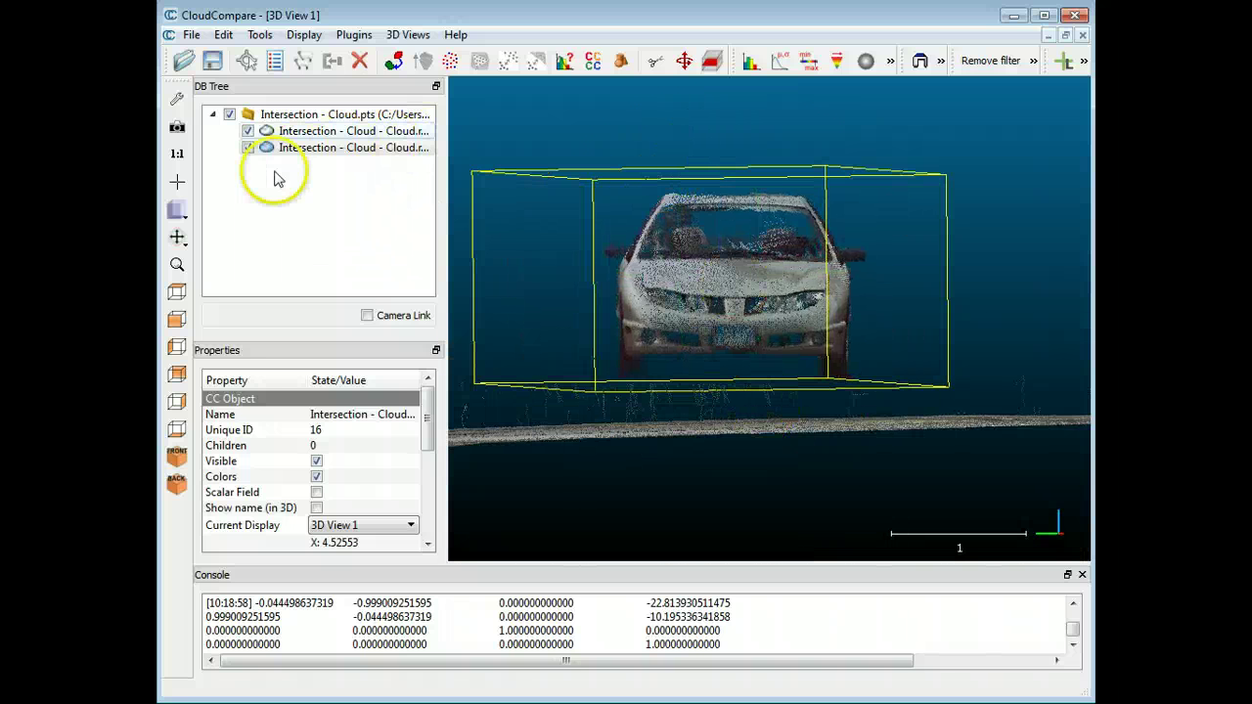
Step: Lower the car cloud about 0.318 along Z onto the road with Y locked, and apply it
{"action": "left_click", "coordinate": [311, 149]}
{"action": "mouse_move", "coordinate": [626, 102]}
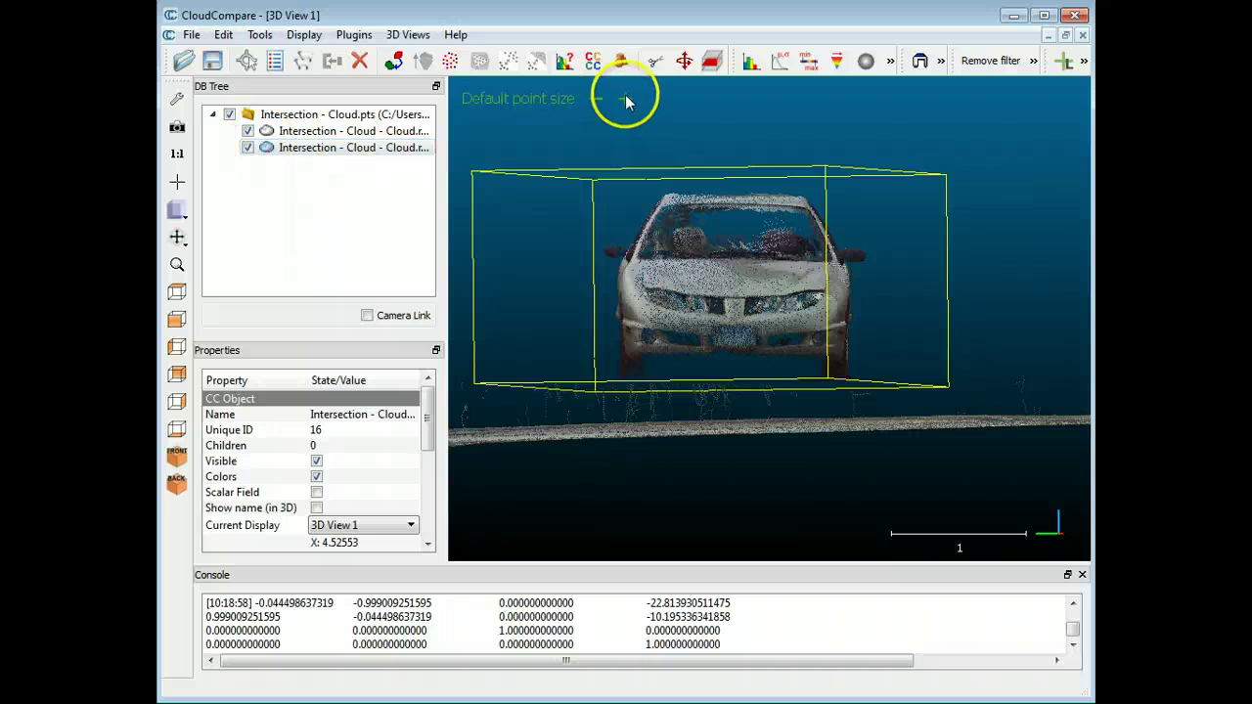
{"action": "left_click", "coordinate": [684, 61]}
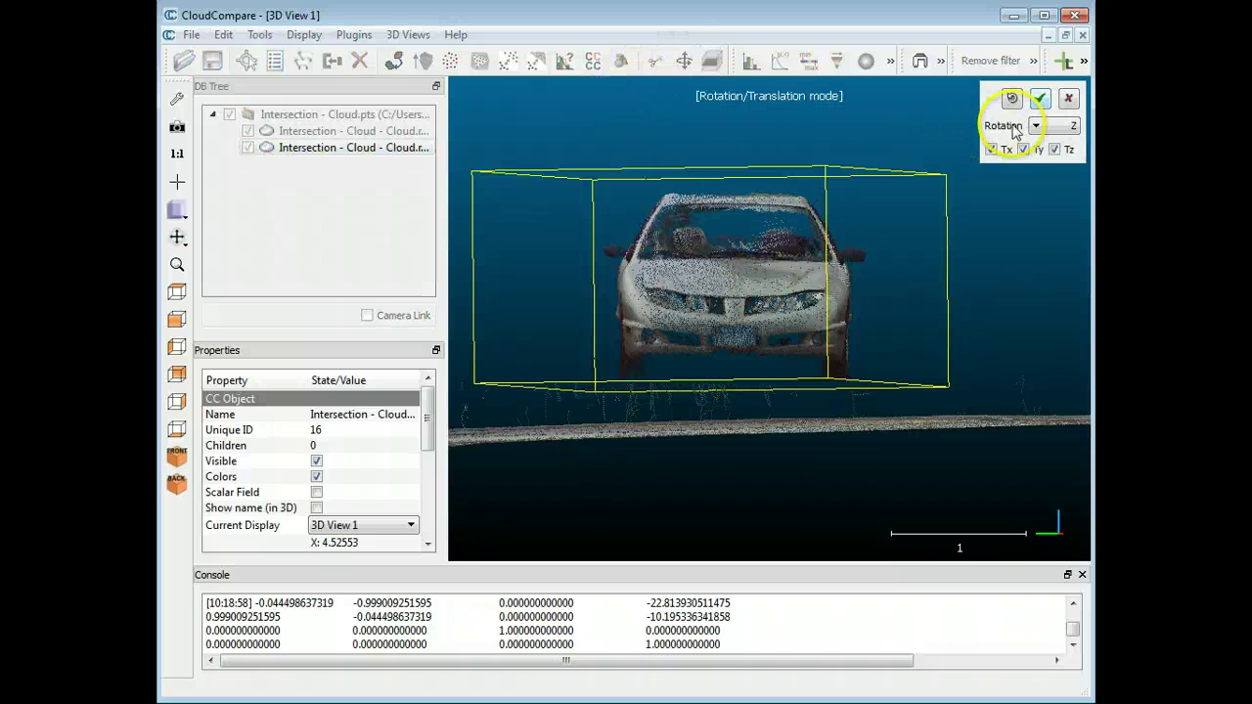
{"action": "left_click", "coordinate": [1024, 149]}
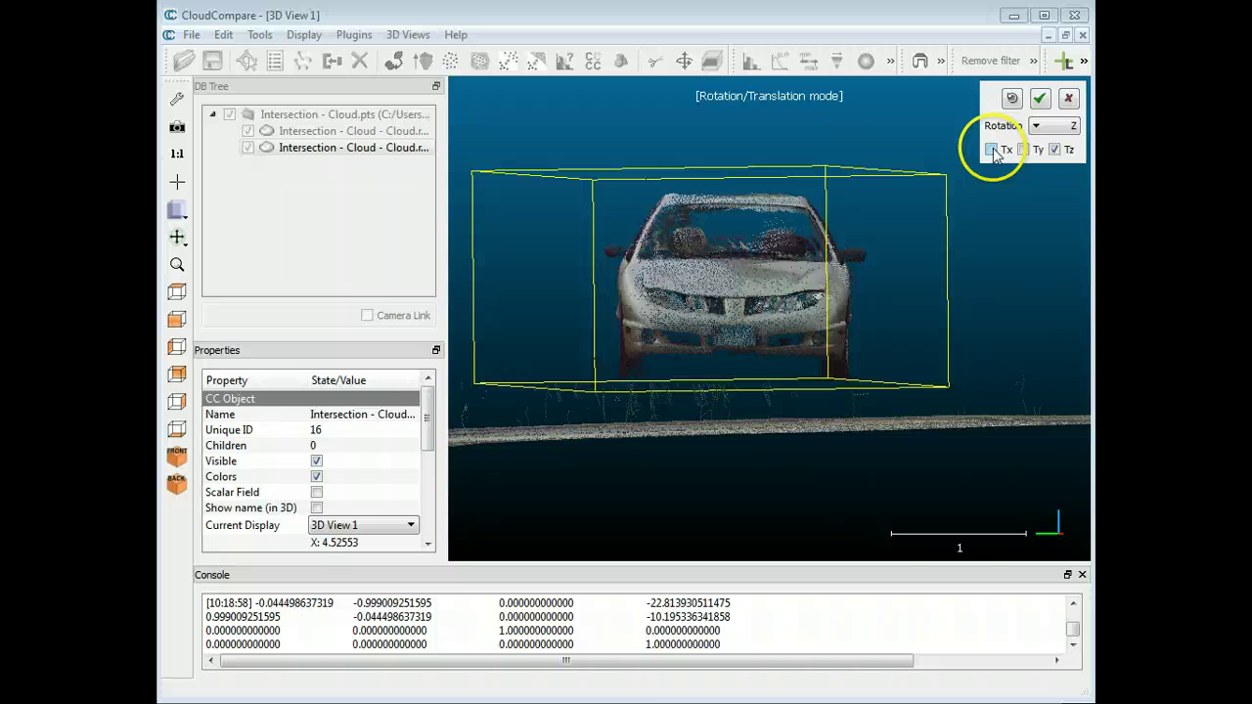
{"action": "right_click_drag", "start_coordinate": [766, 288], "coordinate": [767, 328]}
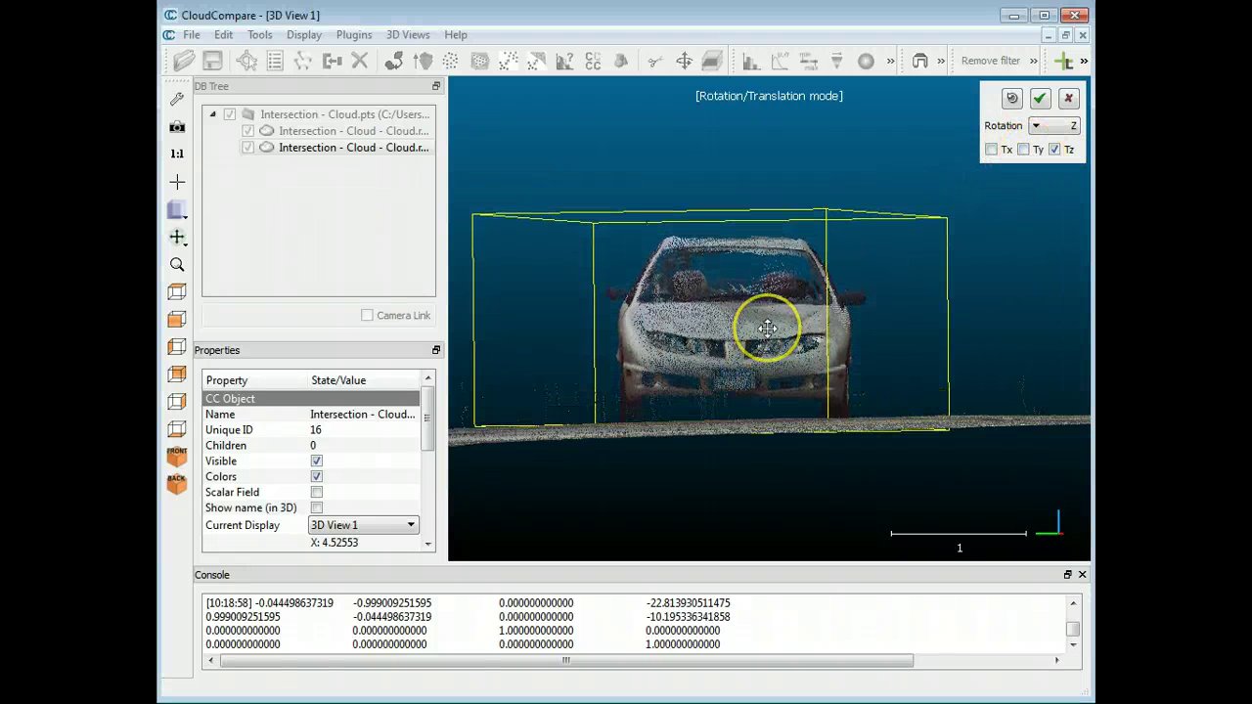
{"action": "left_click", "coordinate": [1040, 99]}
{"action": "left_click_drag", "start_coordinate": [889, 330], "coordinate": [973, 347]}
{"action": "right_click_drag", "start_coordinate": [972, 346], "coordinate": [736, 326]}
{"action": "left_click_drag", "start_coordinate": [735, 326], "coordinate": [763, 323]}
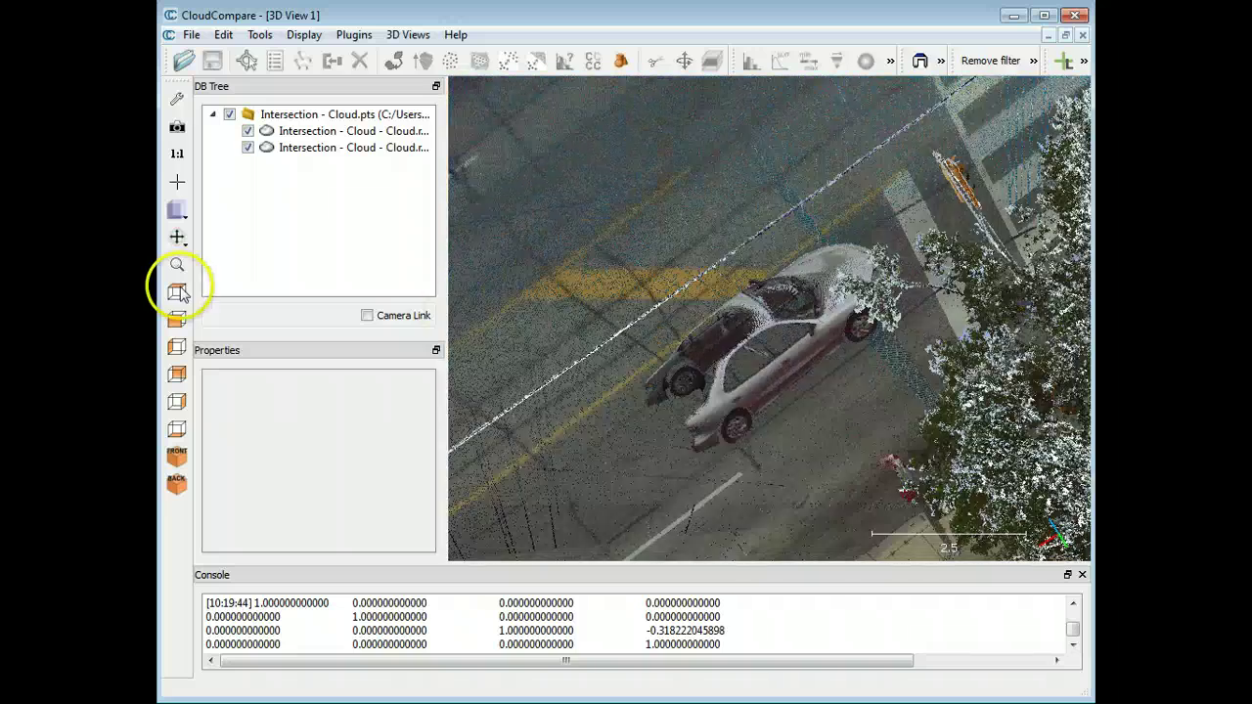
Step: From a top view, select the car cloud and rotate it slightly about Z
{"action": "left_click", "coordinate": [176, 291]}
{"action": "left_click_drag", "start_coordinate": [937, 347], "coordinate": [894, 251]}
{"action": "left_click_drag", "start_coordinate": [861, 350], "coordinate": [812, 333]}
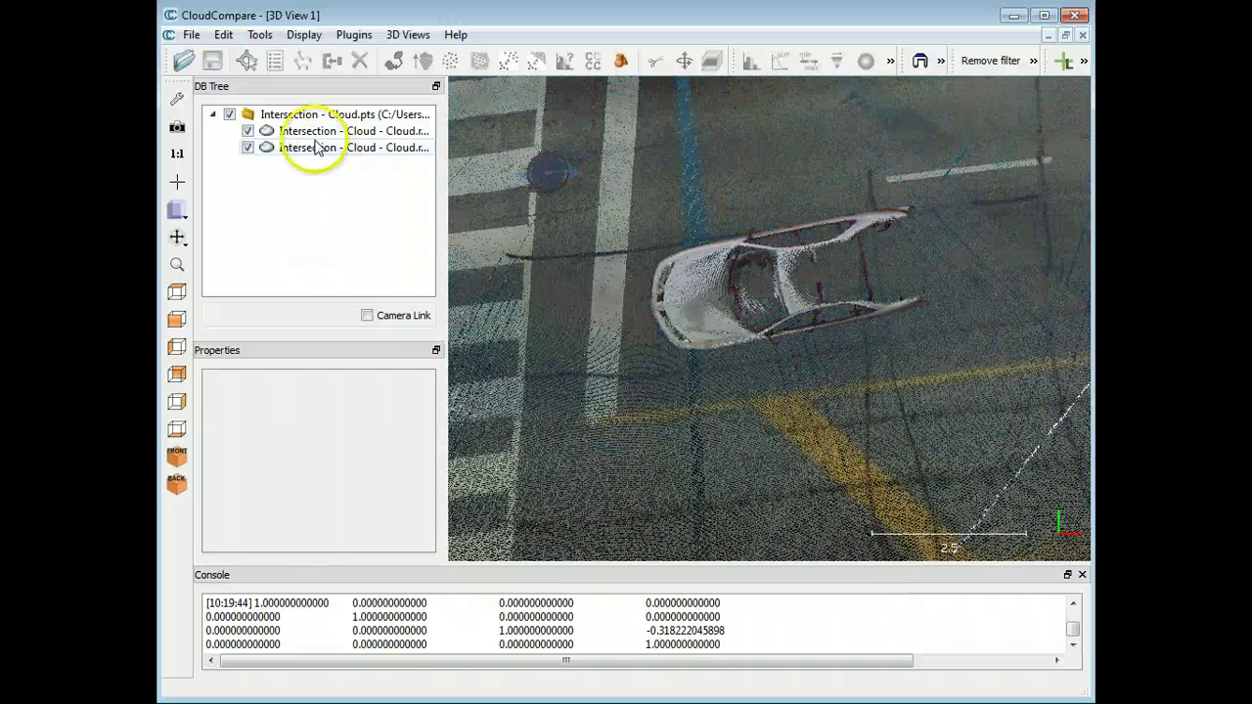
{"action": "left_click", "coordinate": [315, 148]}
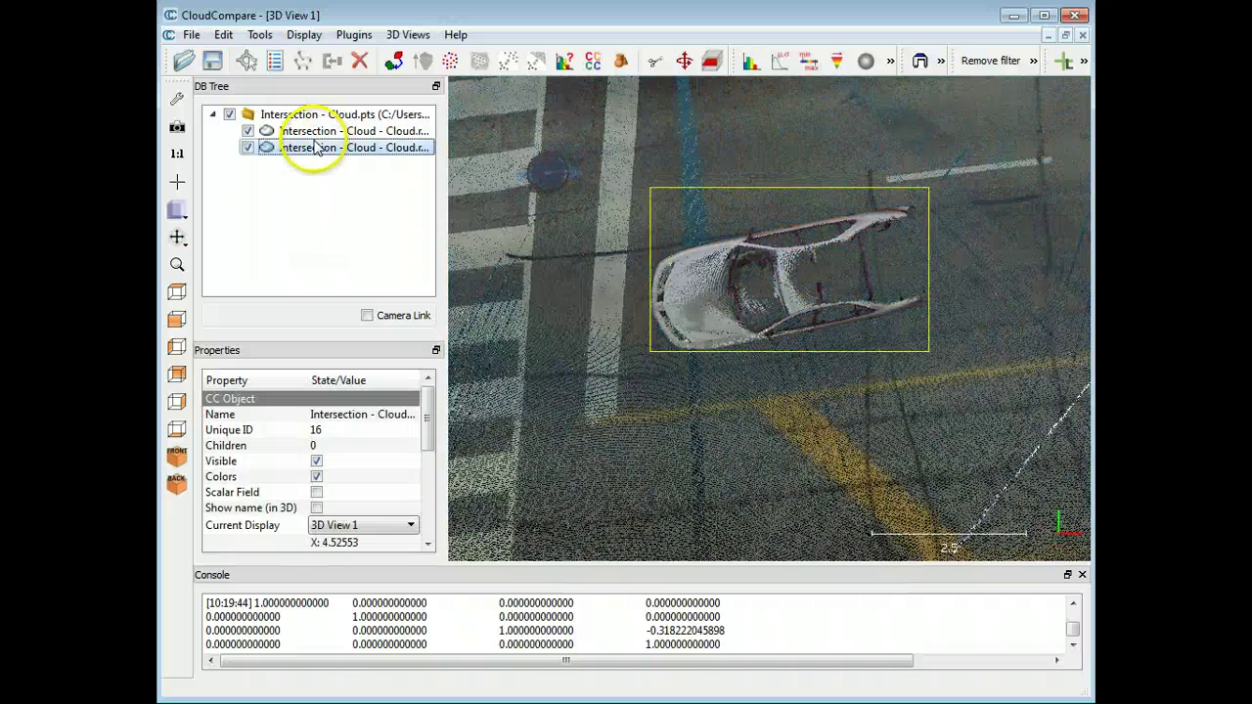
{"action": "left_click", "coordinate": [685, 62]}
{"action": "left_click_drag", "start_coordinate": [790, 383], "coordinate": [761, 383]}
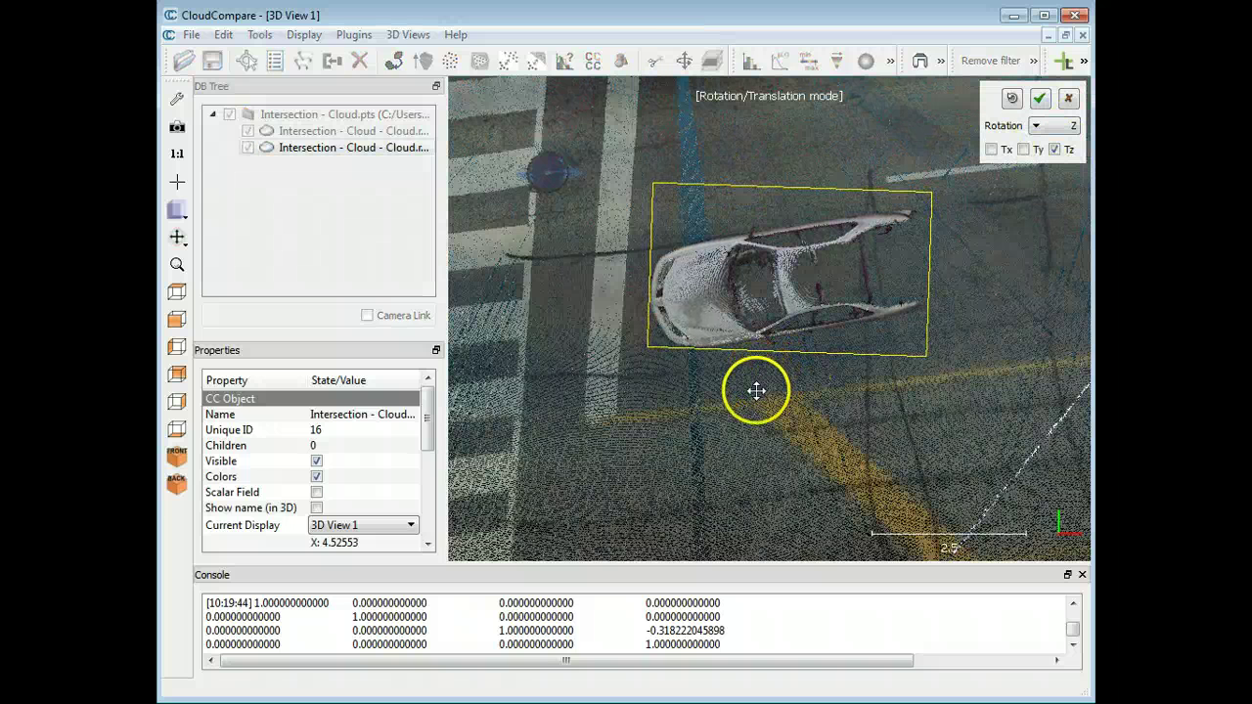
Step: Re-enable X and Y, shift the car about 0.334 X and -0.106 Y, and apply
{"action": "left_click", "coordinate": [1023, 150]}
{"action": "left_click", "coordinate": [992, 150]}
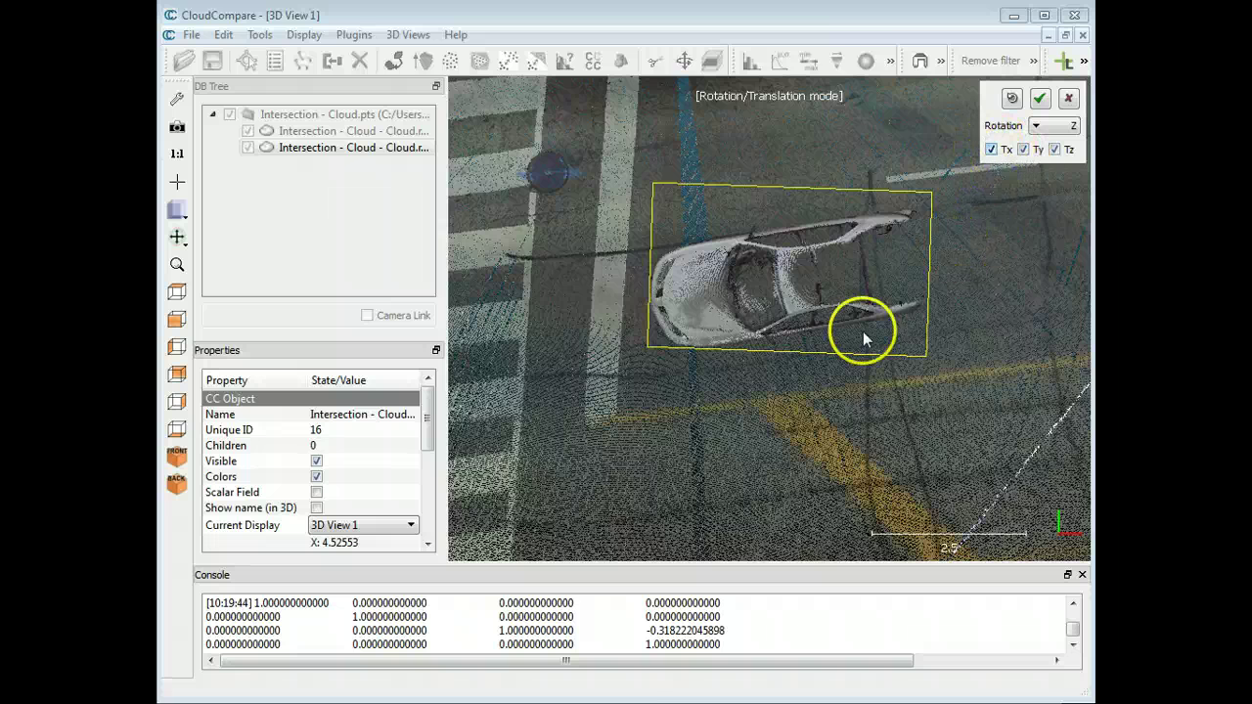
{"action": "right_click_drag", "start_coordinate": [800, 411], "coordinate": [795, 419]}
{"action": "left_click_drag", "start_coordinate": [795, 419], "coordinate": [760, 448]}
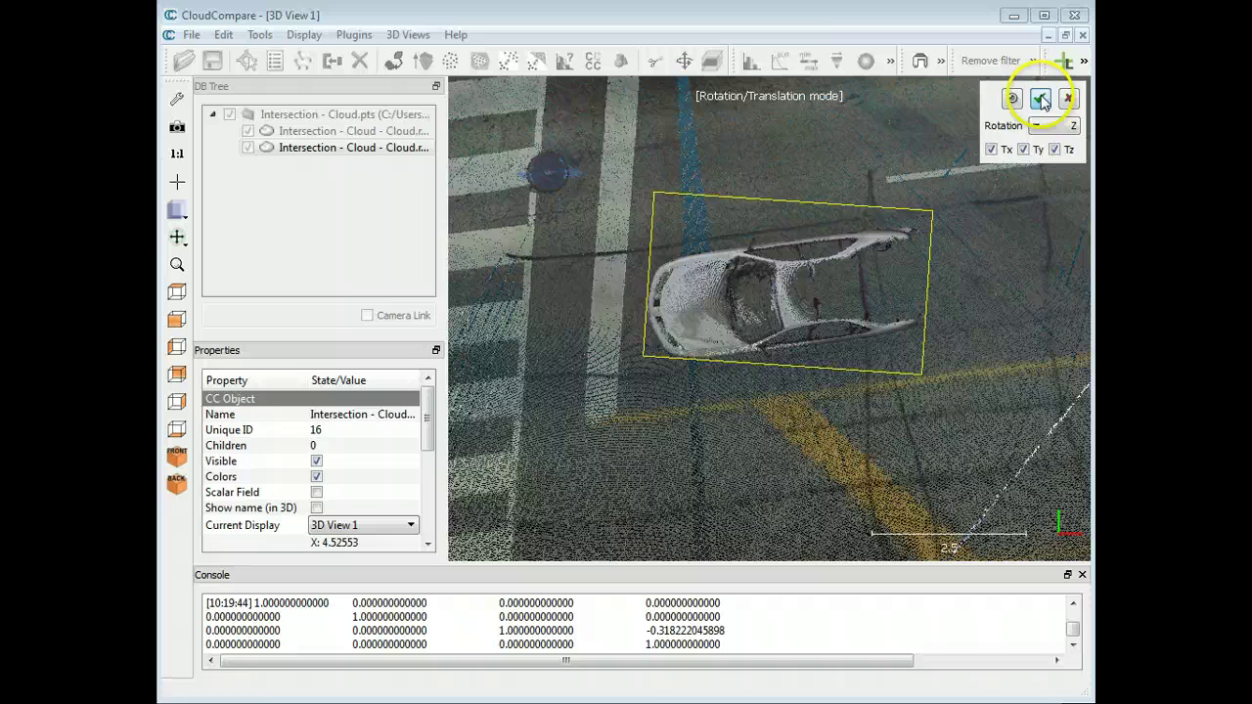
{"action": "left_click", "coordinate": [1040, 98]}
Step: Select the intersection and car clouds together in the DB Tree, then clear the selection
{"action": "left_click", "coordinate": [416, 244]}
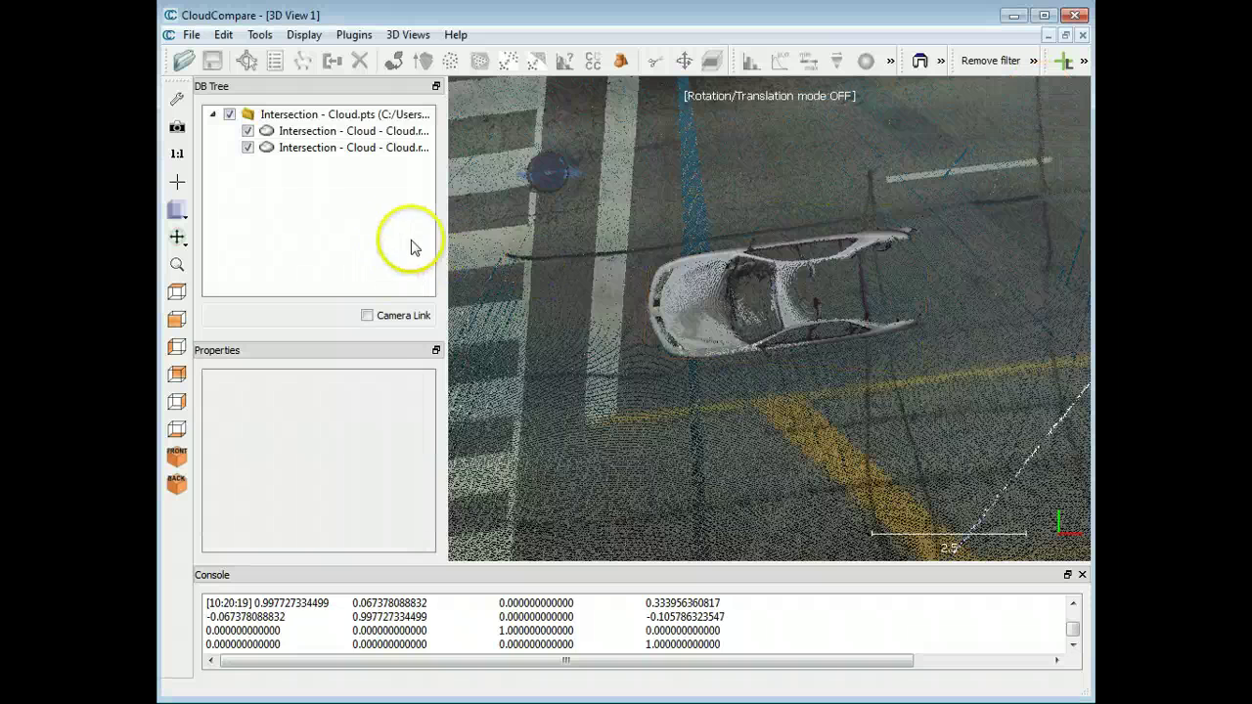
{"action": "left_click", "coordinate": [335, 134]}
{"action": "left_click", "coordinate": [350, 148], "text": "ctrl"}
{"action": "left_click", "coordinate": [342, 195]}
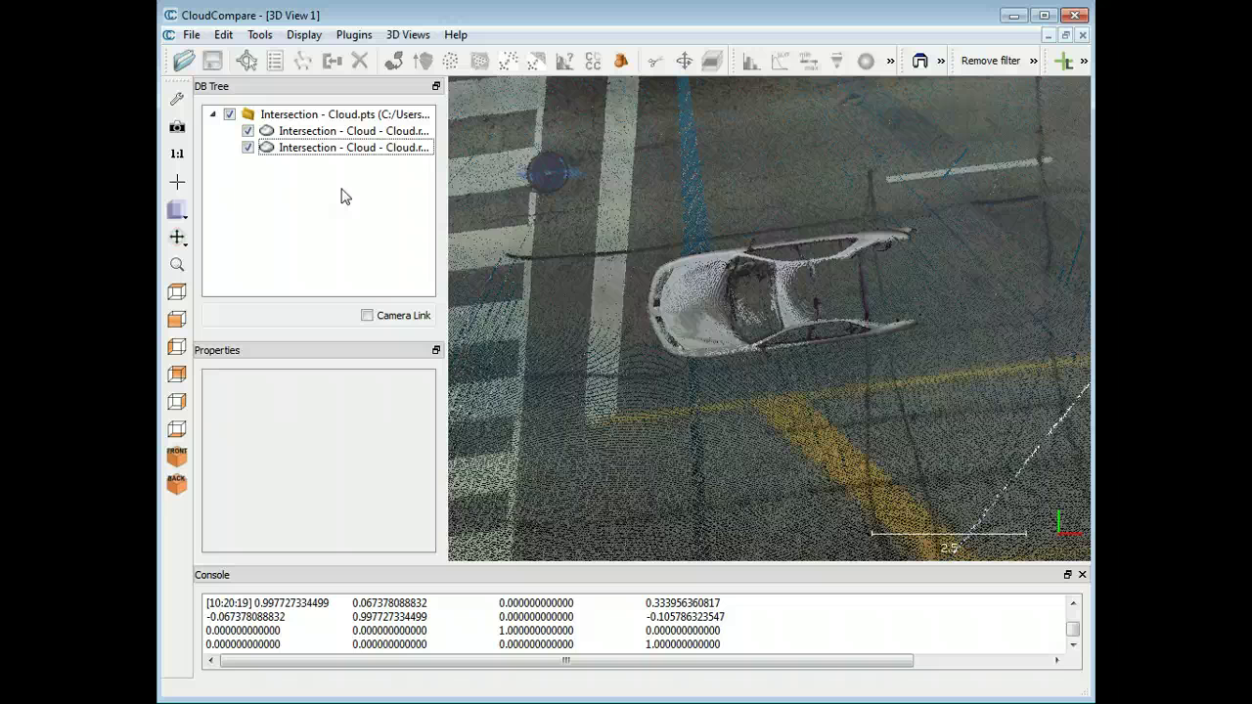
Step: Select the intersection and car clouds and fuse them into one merged cloud
{"action": "left_click", "coordinate": [328, 131]}
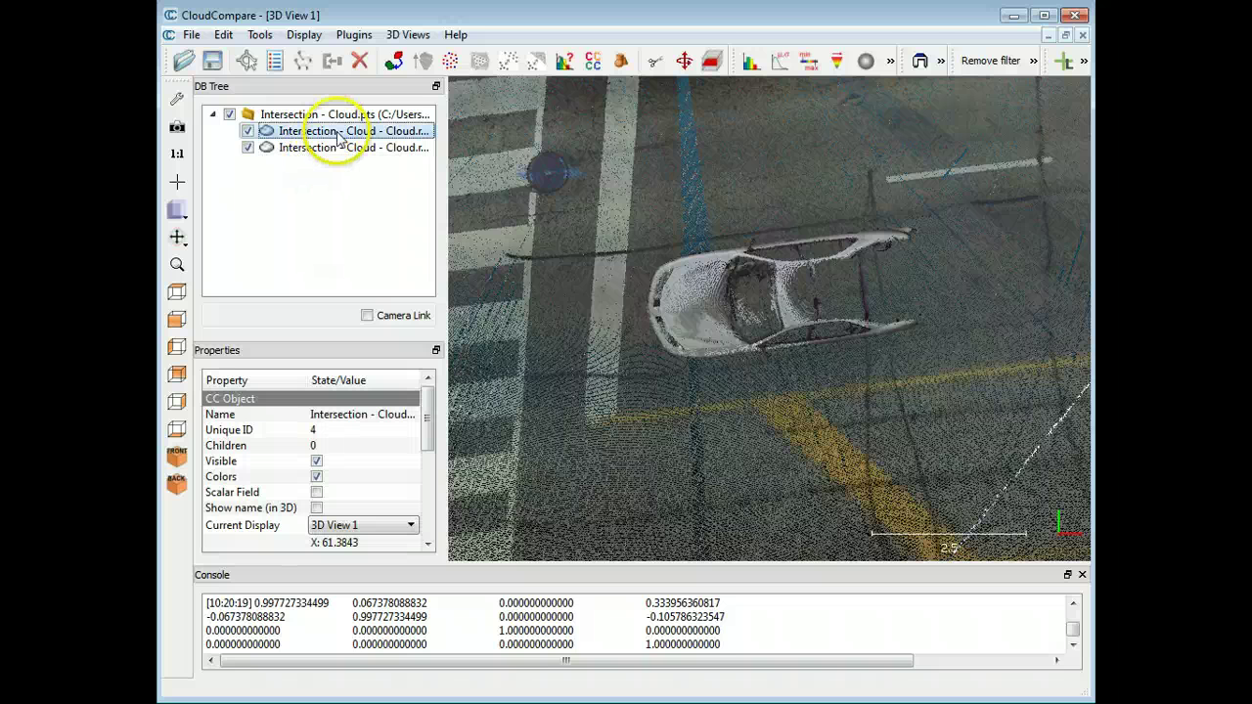
{"action": "left_click", "coordinate": [334, 149], "text": "ctrl"}
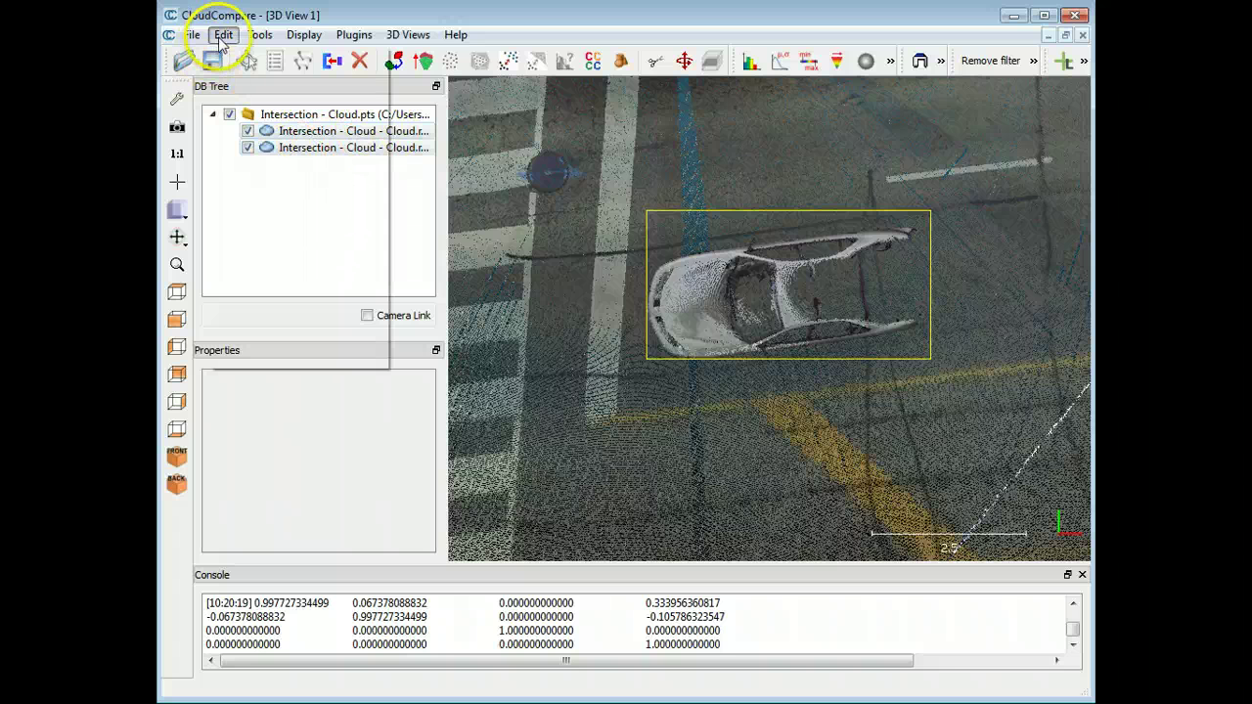
{"action": "left_click", "coordinate": [223, 34]}
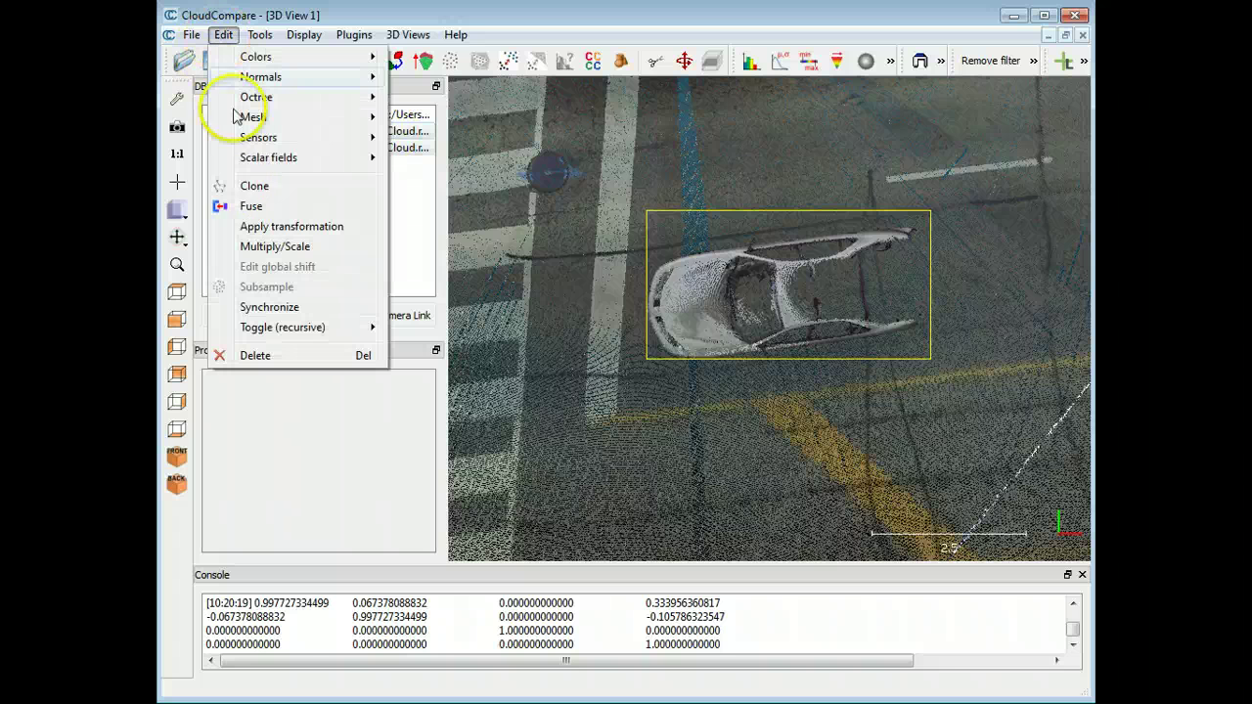
{"action": "left_click", "coordinate": [280, 425]}
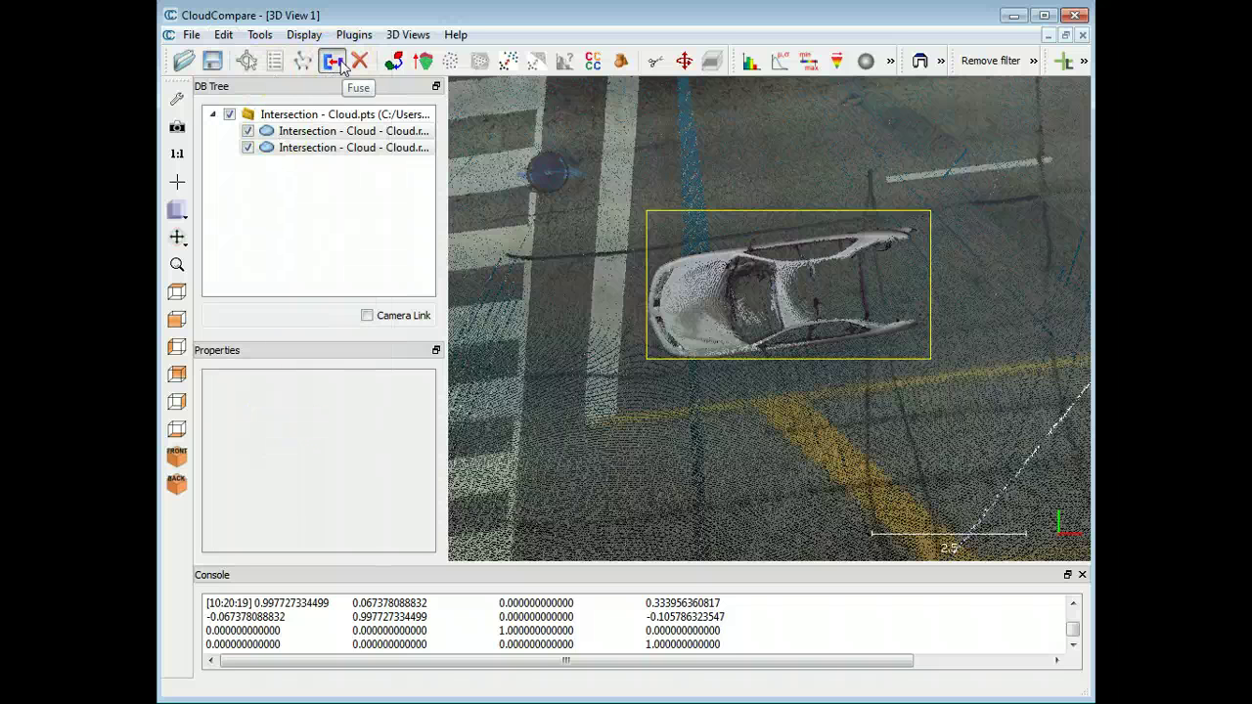
{"action": "left_click", "coordinate": [341, 62]}
{"action": "left_click", "coordinate": [362, 154]}
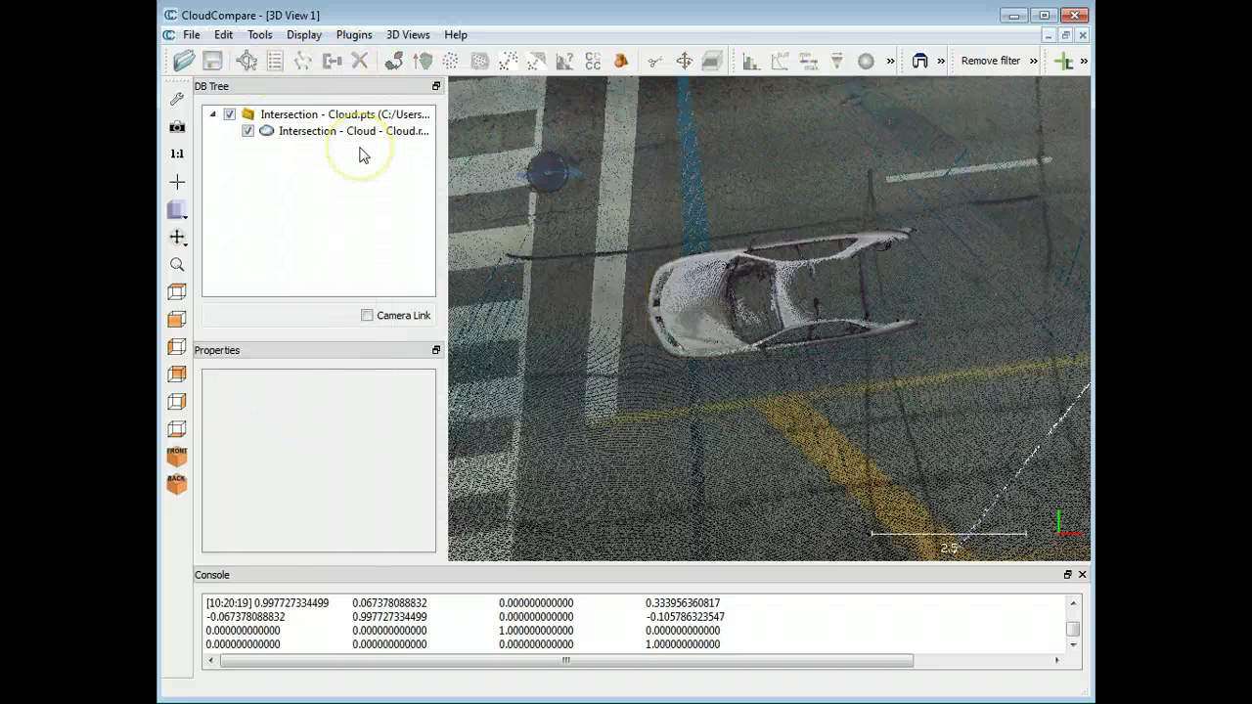
{"action": "left_click", "coordinate": [324, 134]}
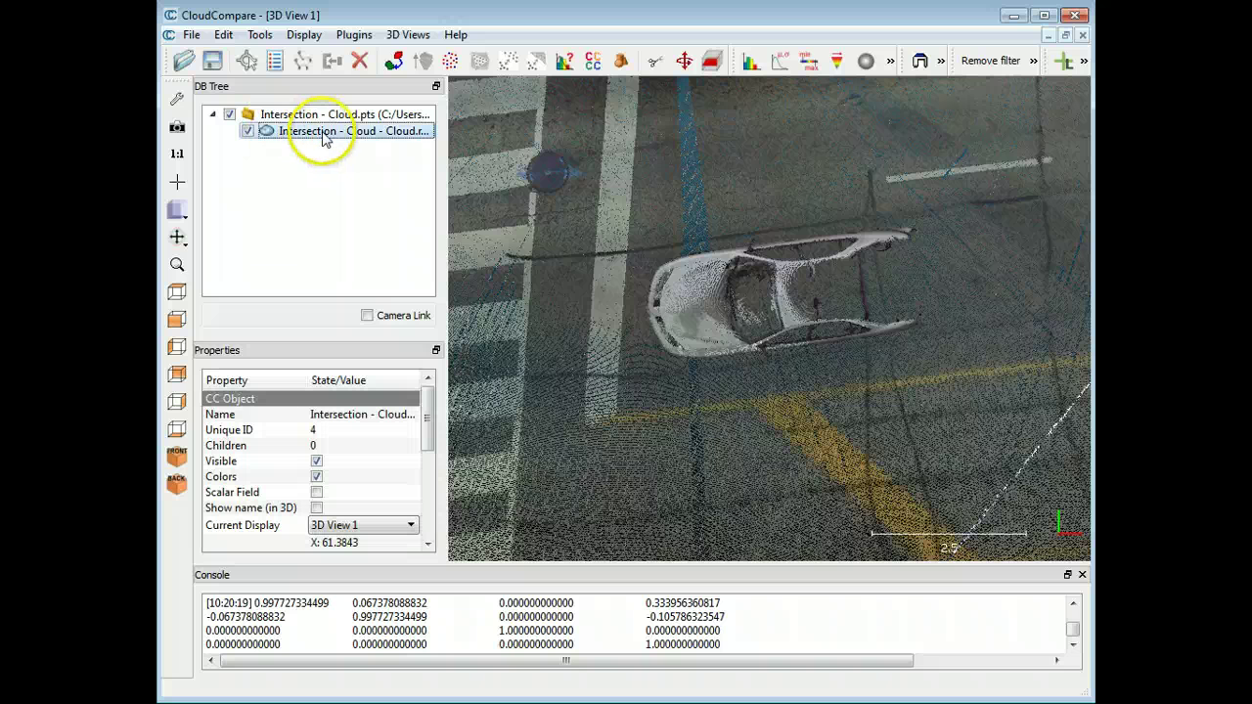
Step: Zoom to the whole cloud, then orbit, zoom and pan to the floating points beside the traffic-light pole
{"action": "left_click", "coordinate": [177, 154]}
{"action": "left_click_drag", "start_coordinate": [846, 391], "coordinate": [793, 347]}
{"action": "scroll", "coordinate": [847, 371], "scroll_direction": "up", "scroll_amount": 5}
{"action": "scroll", "coordinate": [848, 370], "scroll_direction": "up", "scroll_amount": 3}
{"action": "left_click_drag", "start_coordinate": [850, 455], "coordinate": [484, 275]}
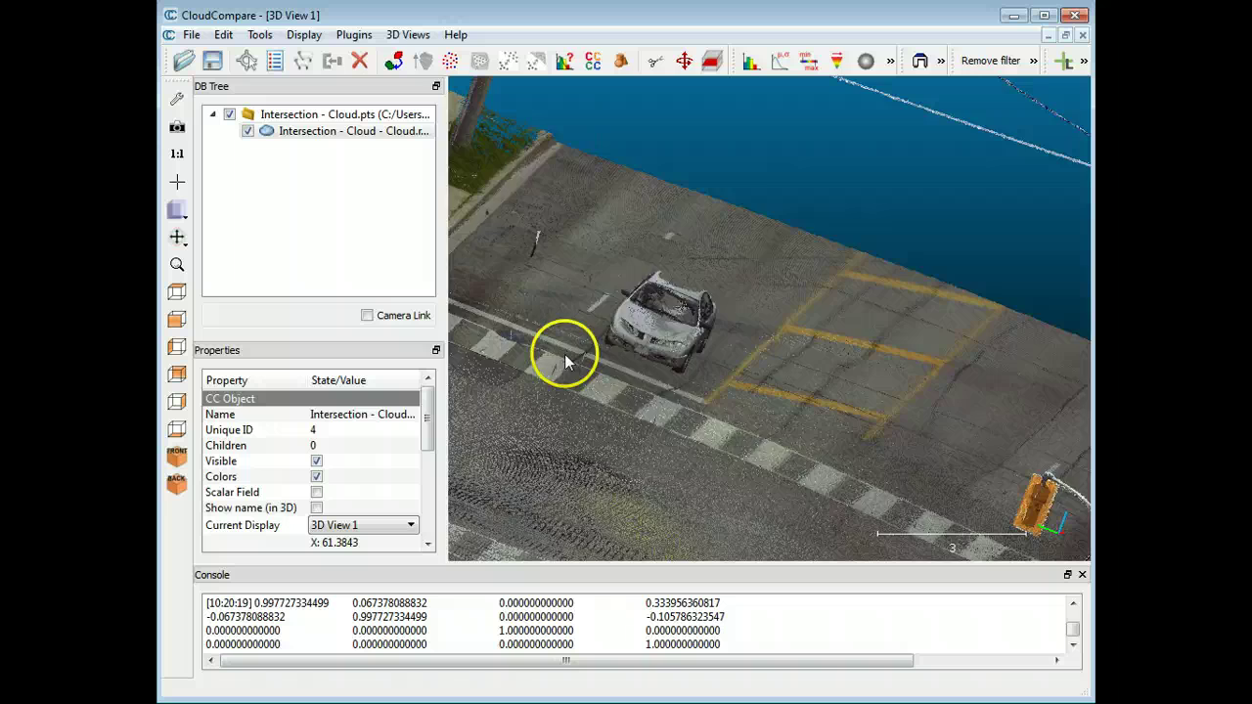
{"action": "left_click_drag", "start_coordinate": [704, 401], "coordinate": [722, 431]}
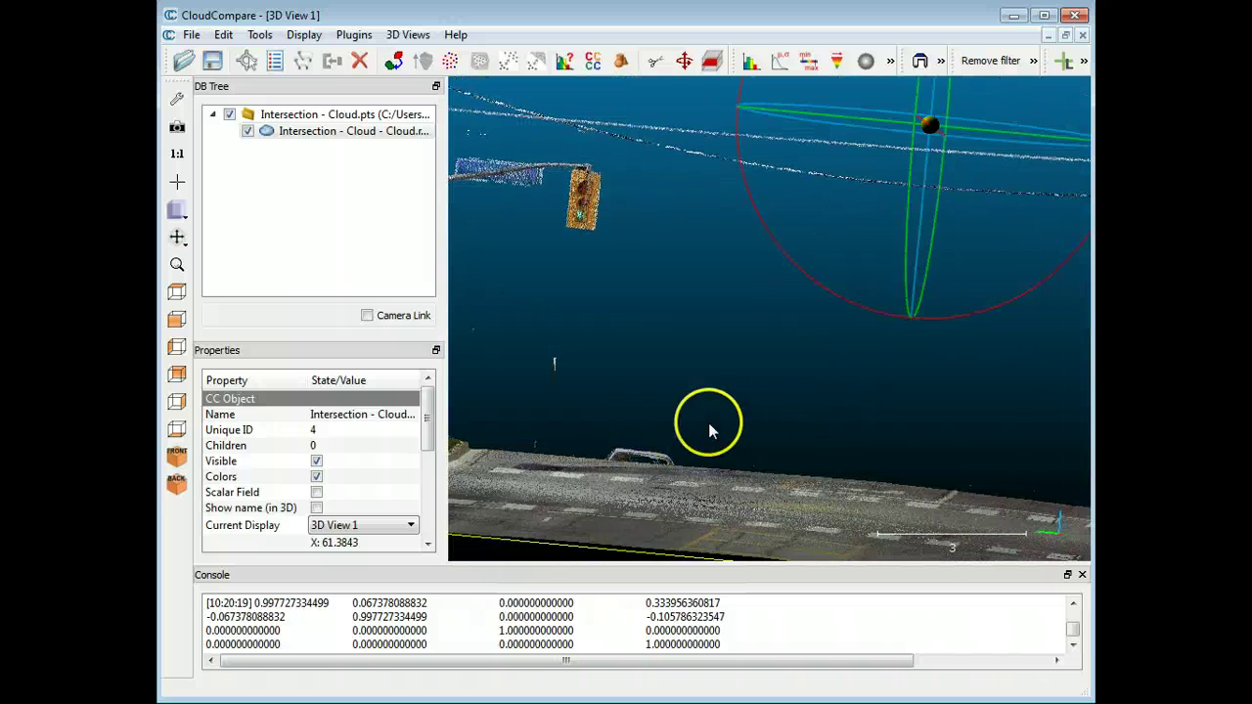
{"action": "right_click_drag", "start_coordinate": [570, 391], "coordinate": [699, 294]}
{"action": "right_click_drag", "start_coordinate": [713, 336], "coordinate": [724, 224]}
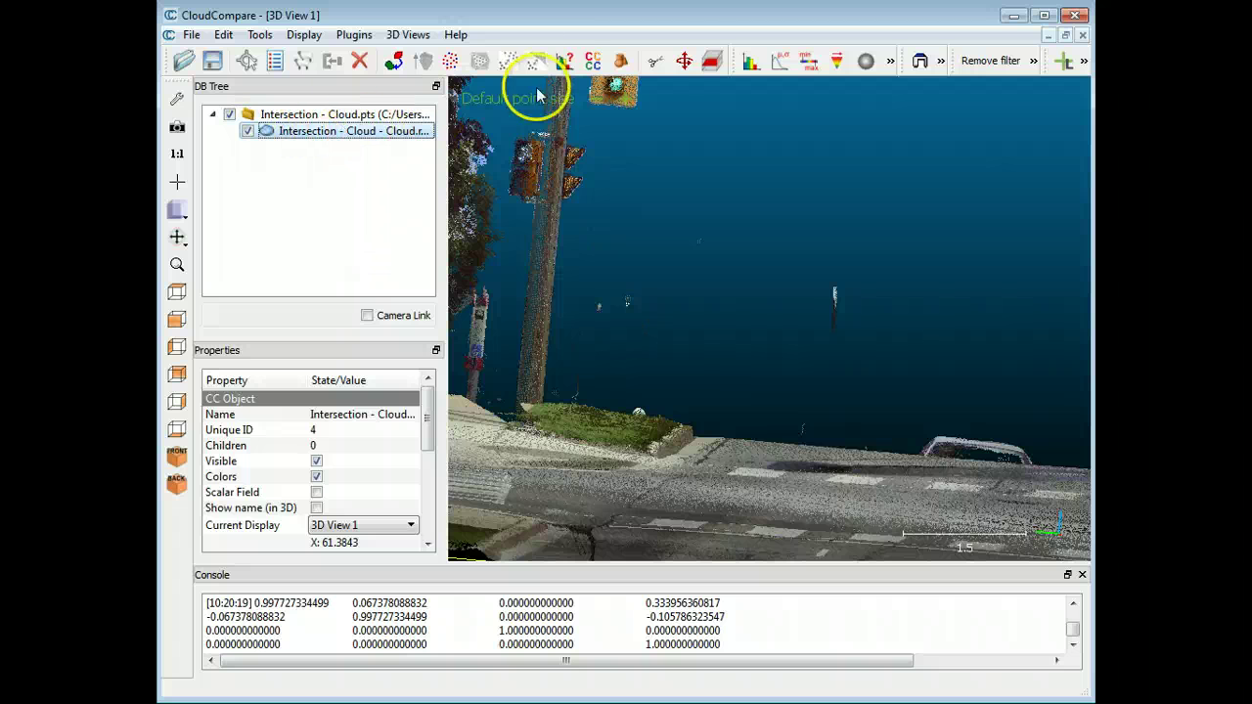
Step: Box-segment the floating points near the pole into their own cloud and check the split
{"action": "left_click", "coordinate": [655, 62]}
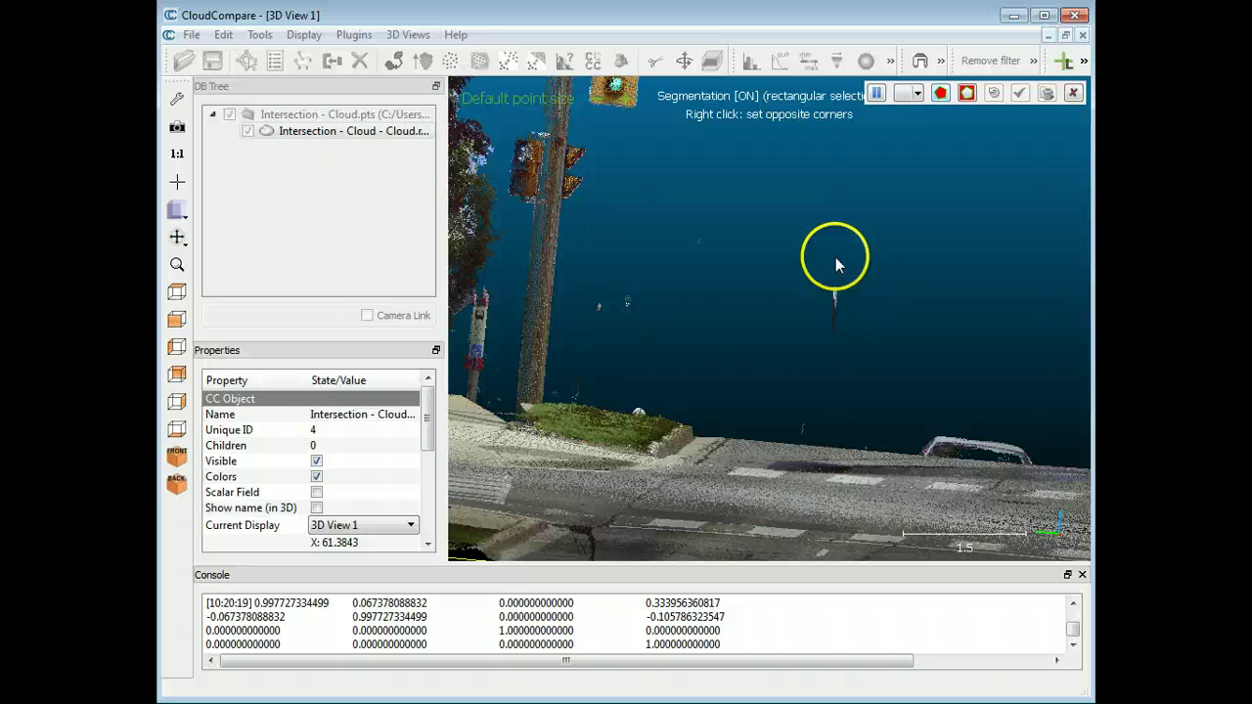
{"action": "left_click_drag", "start_coordinate": [805, 254], "coordinate": [859, 360]}
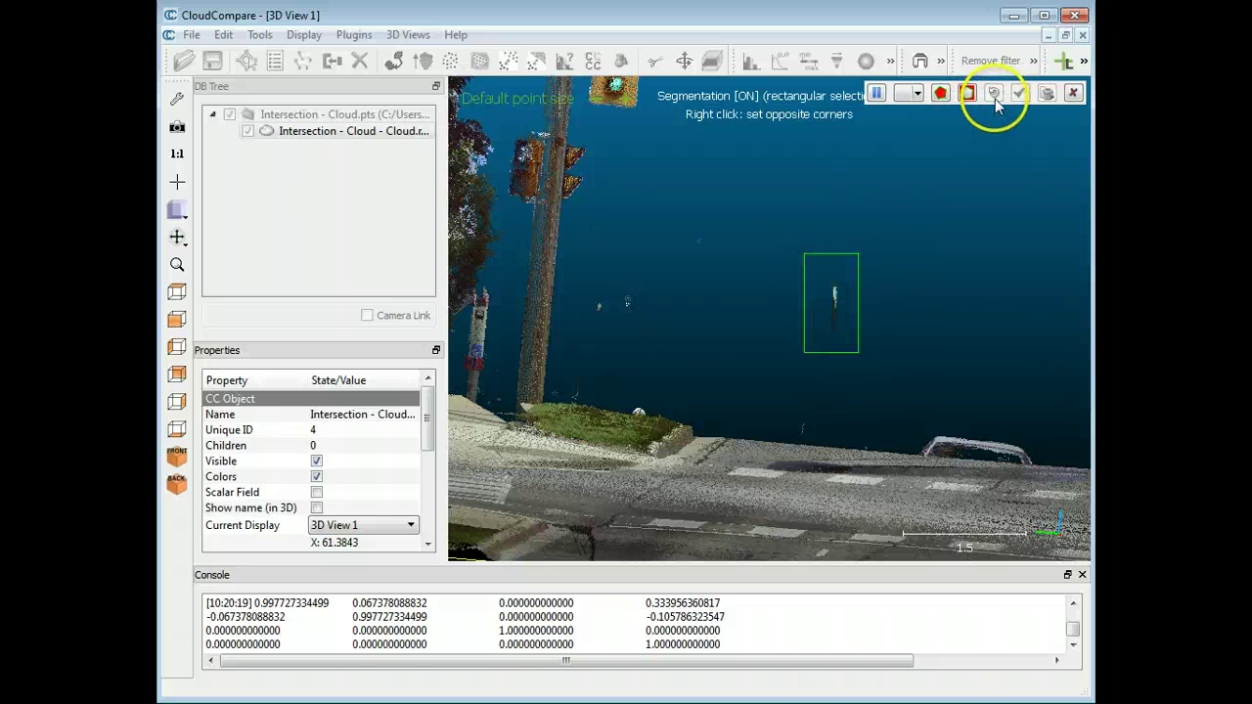
{"action": "left_click", "coordinate": [942, 93]}
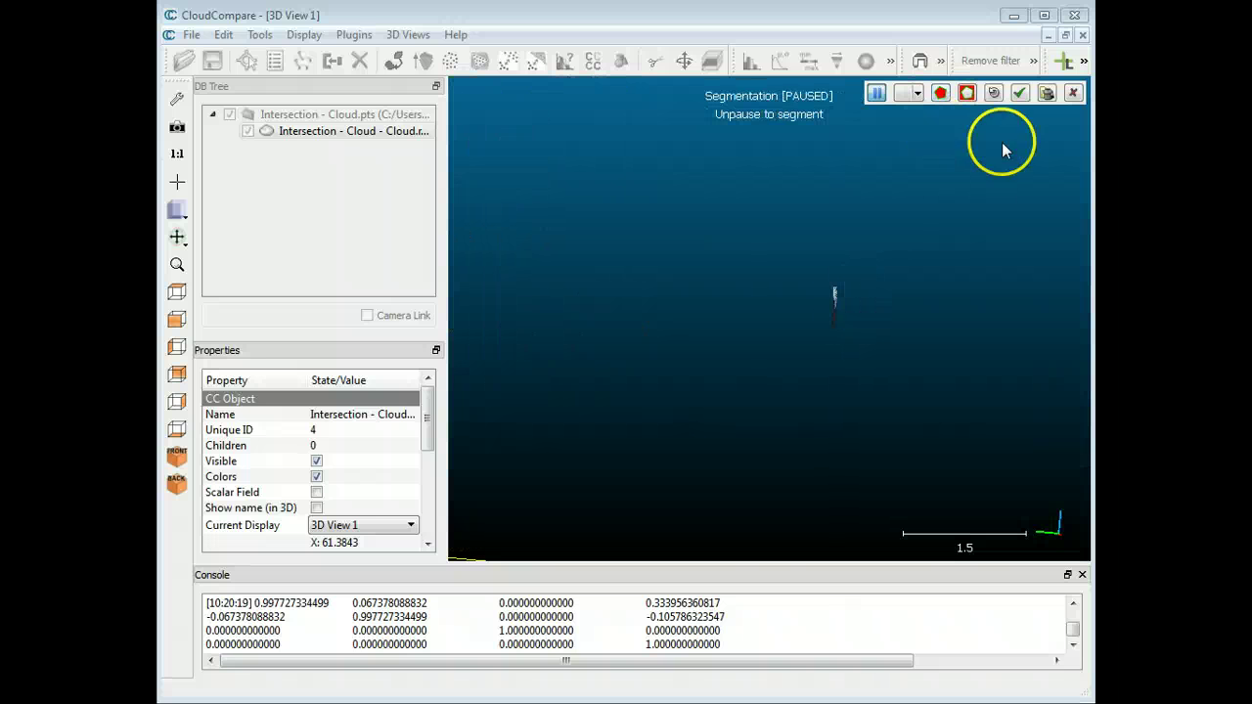
{"action": "left_click", "coordinate": [1018, 93]}
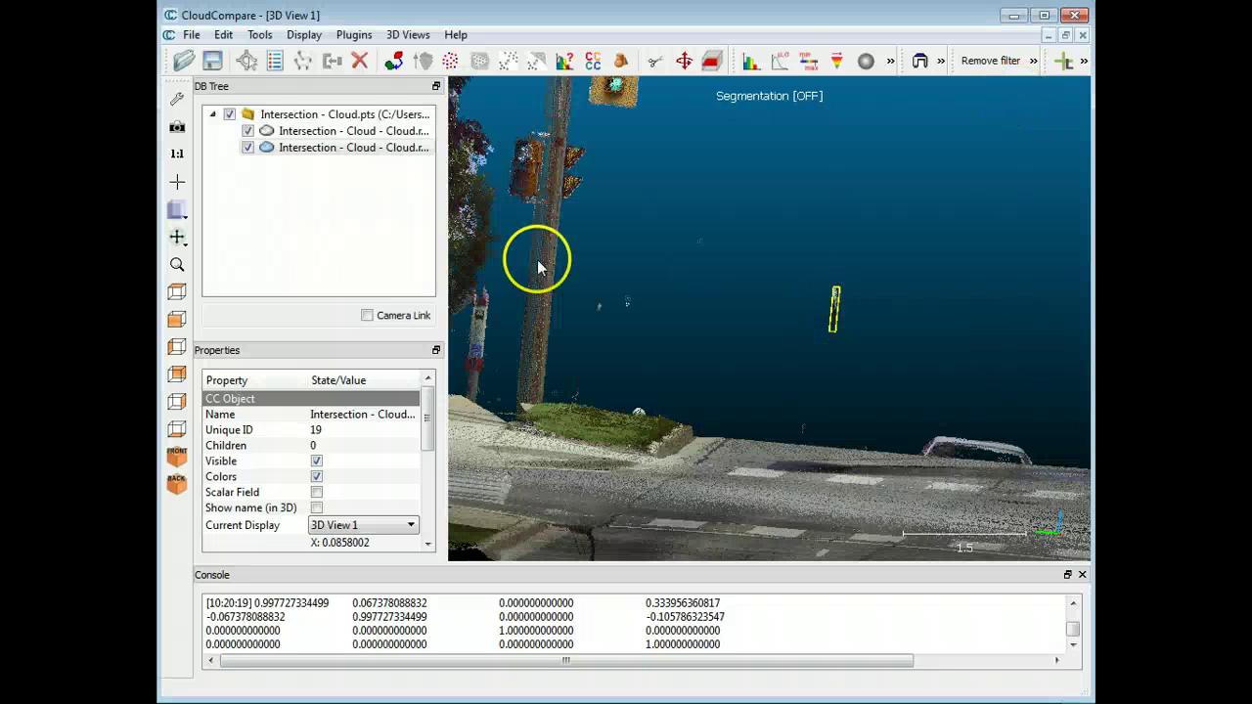
{"action": "left_click", "coordinate": [248, 133]}
{"action": "left_click", "coordinate": [249, 131]}
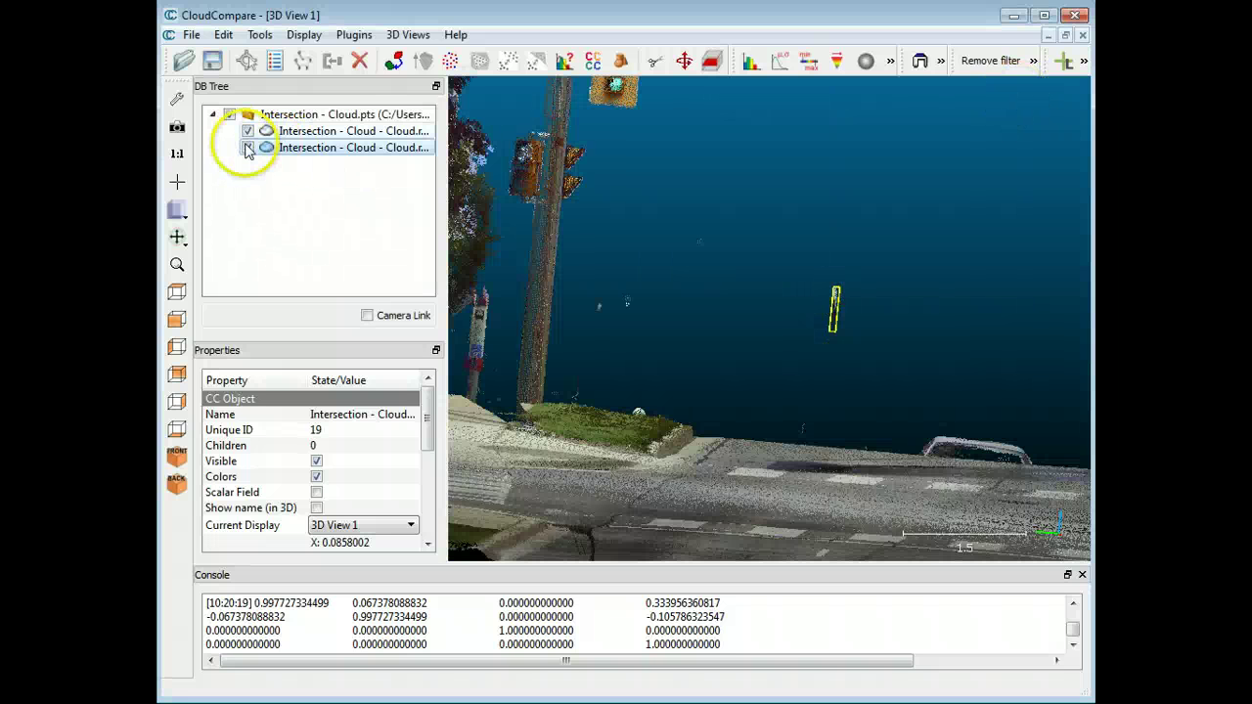
{"action": "left_click", "coordinate": [248, 147]}
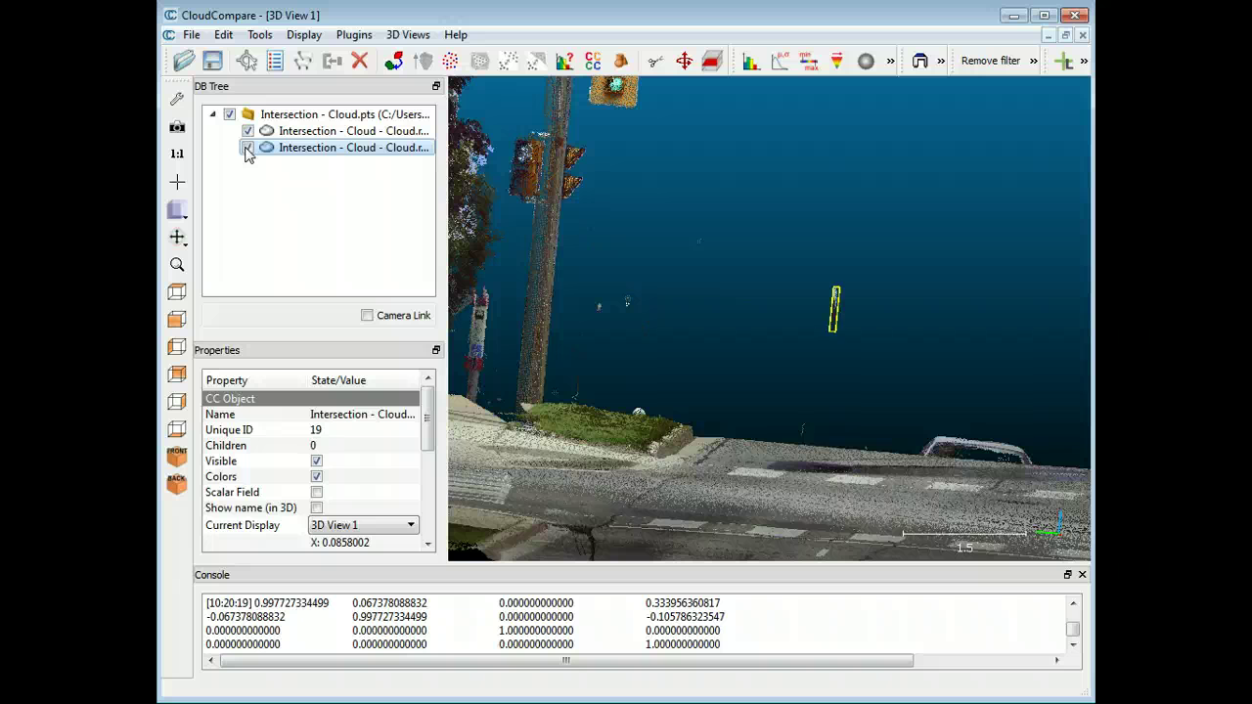
Step: Rename the cut-out piece 'Noise' and delete it from the DB Tree
{"action": "left_click", "coordinate": [294, 149]}
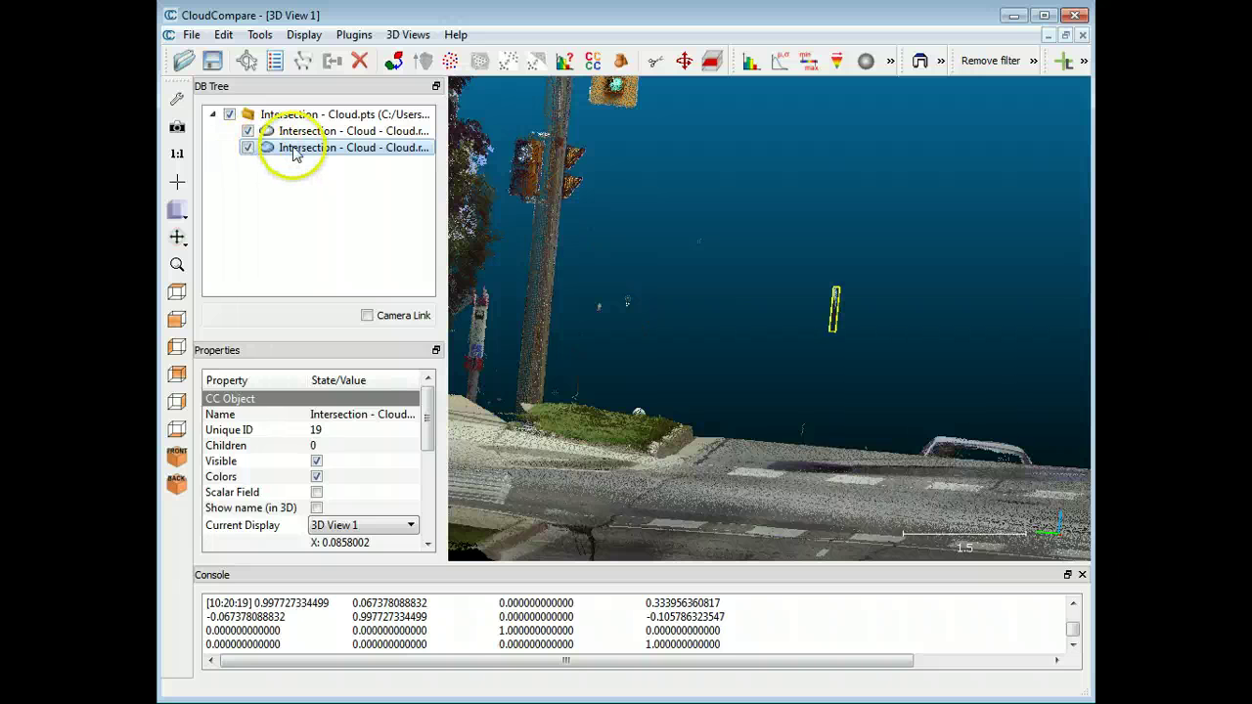
{"action": "double_click", "coordinate": [294, 148]}
{"action": "type", "text": "Noise"}
{"action": "key", "text": "Return"}
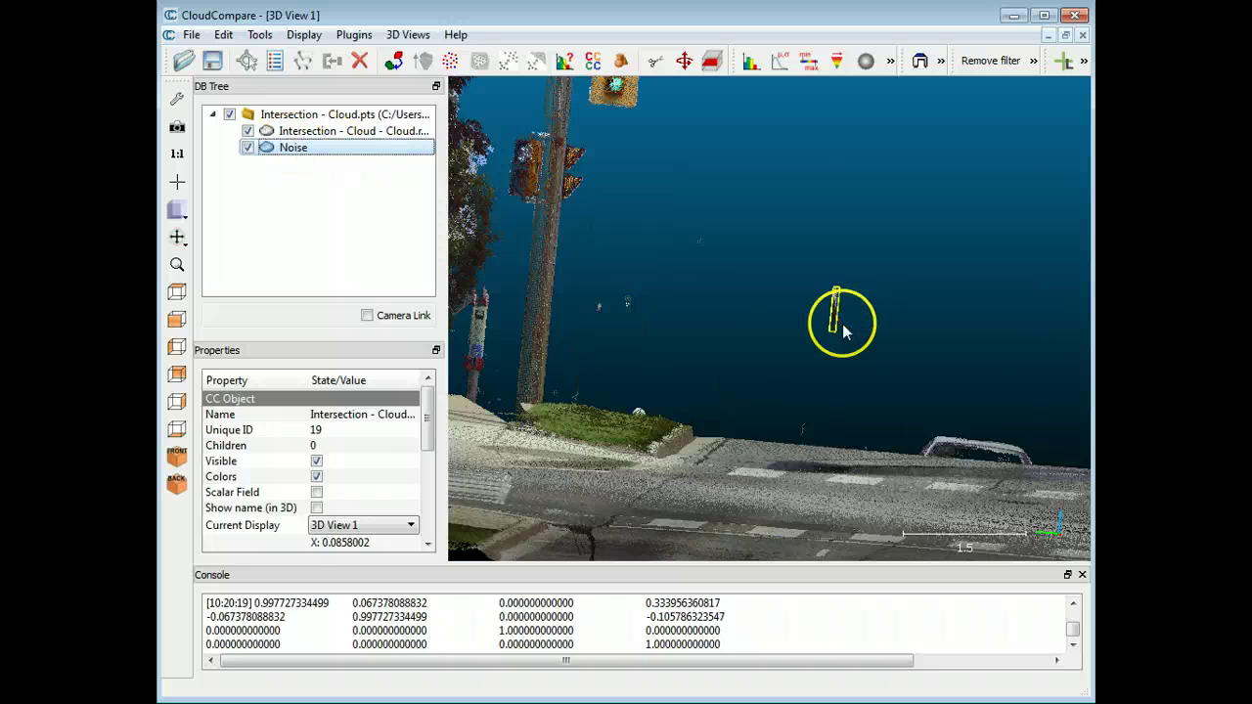
{"action": "left_click", "coordinate": [248, 148]}
{"action": "left_click", "coordinate": [249, 148]}
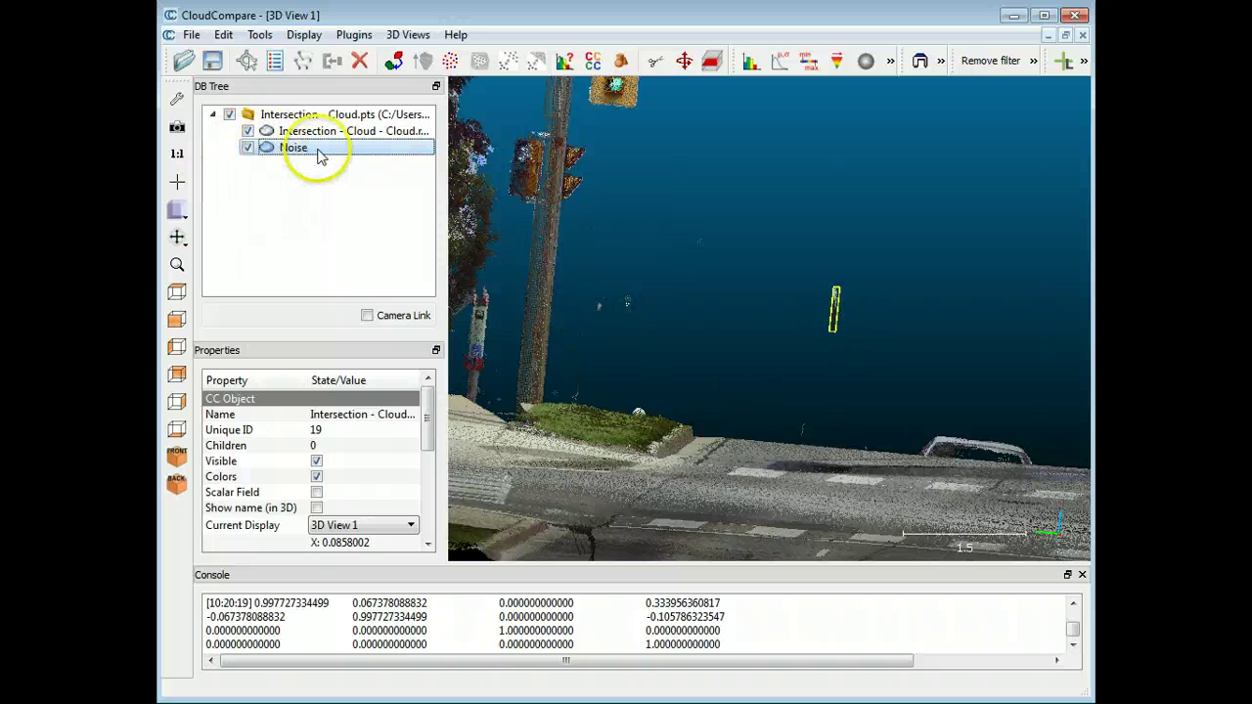
{"action": "right_click", "coordinate": [303, 155]}
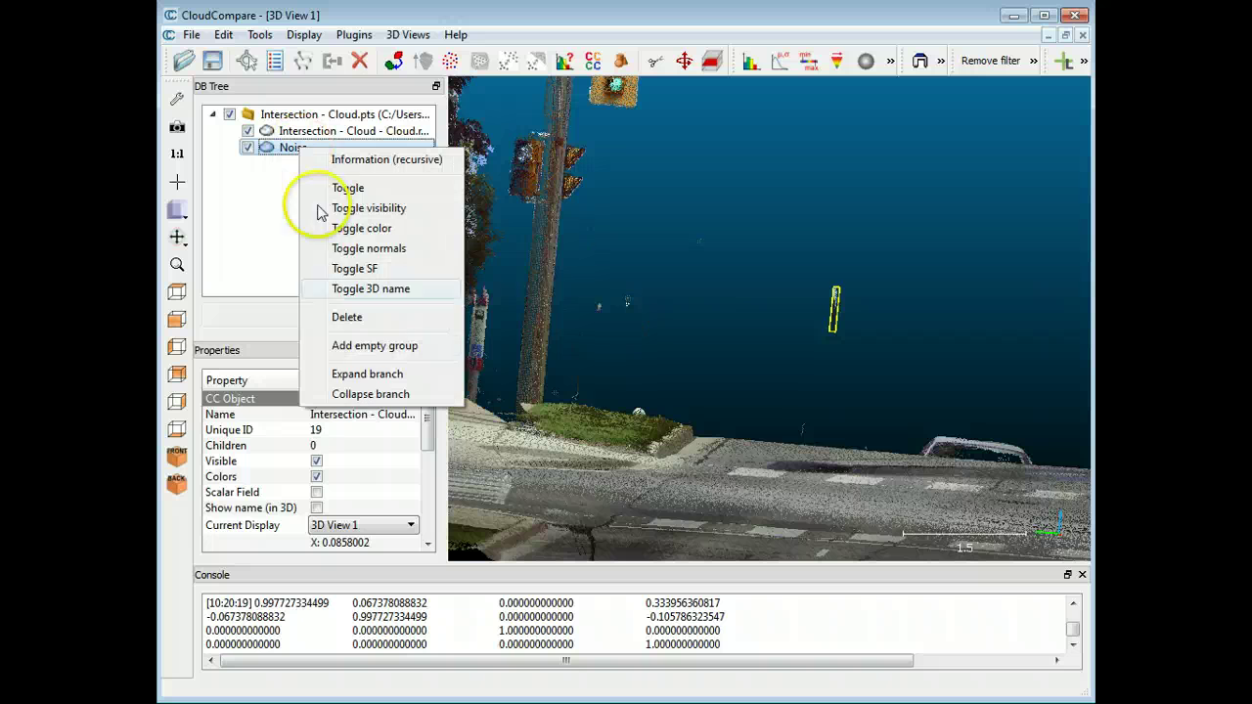
{"action": "left_click", "coordinate": [352, 317]}
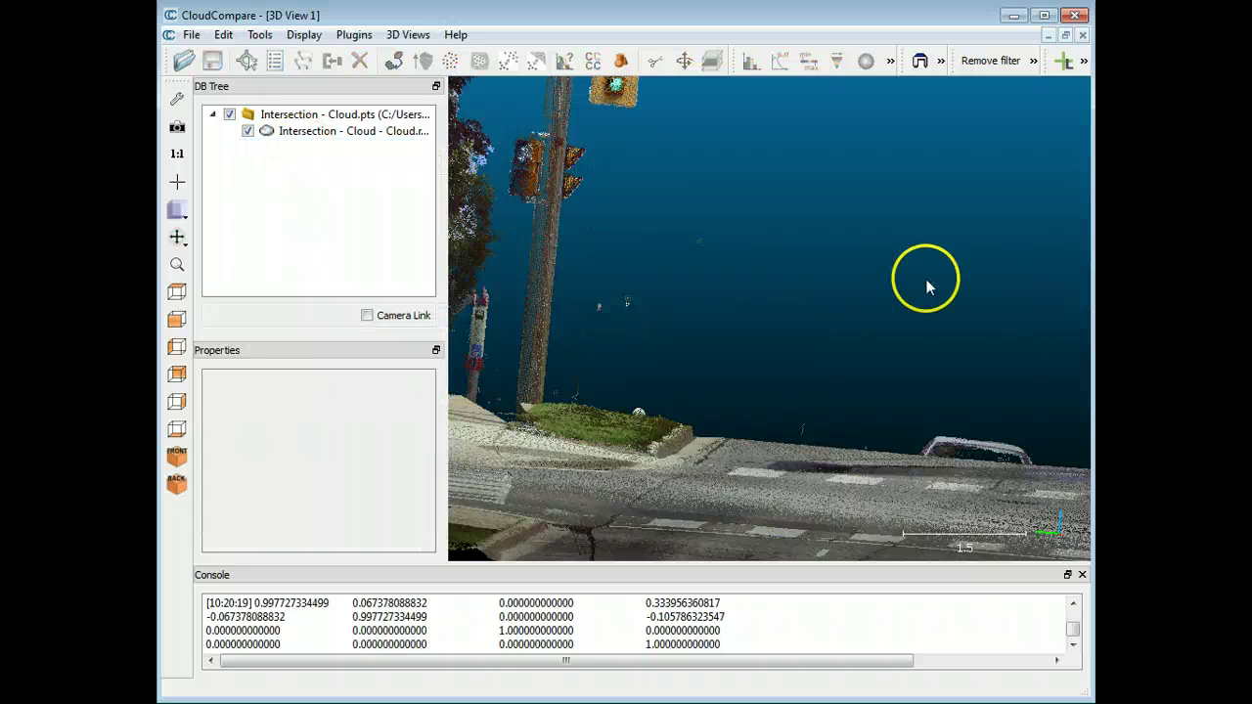
{"action": "scroll", "coordinate": [752, 316], "scroll_direction": "down", "scroll_amount": 6}
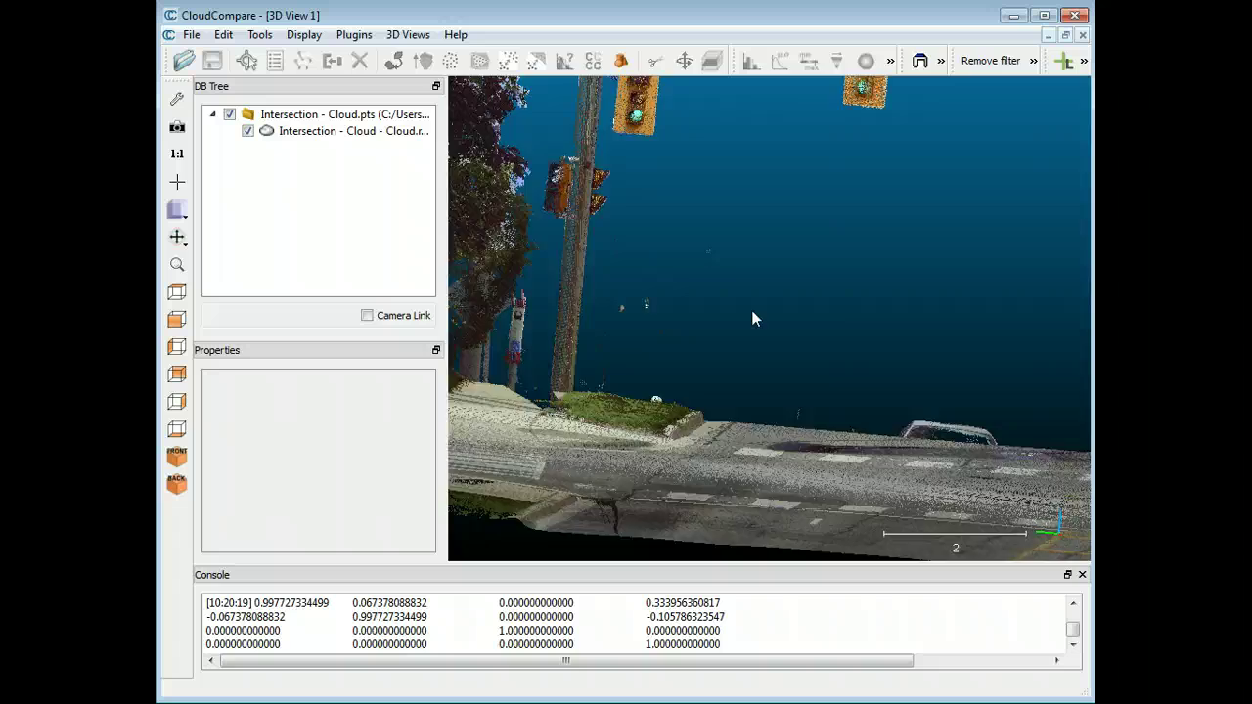
Step: Zoom out to a top-down view of the cleaned intersection and select its cloud
{"action": "left_click_drag", "start_coordinate": [752, 318], "coordinate": [852, 303]}
{"action": "left_click", "coordinate": [291, 137]}
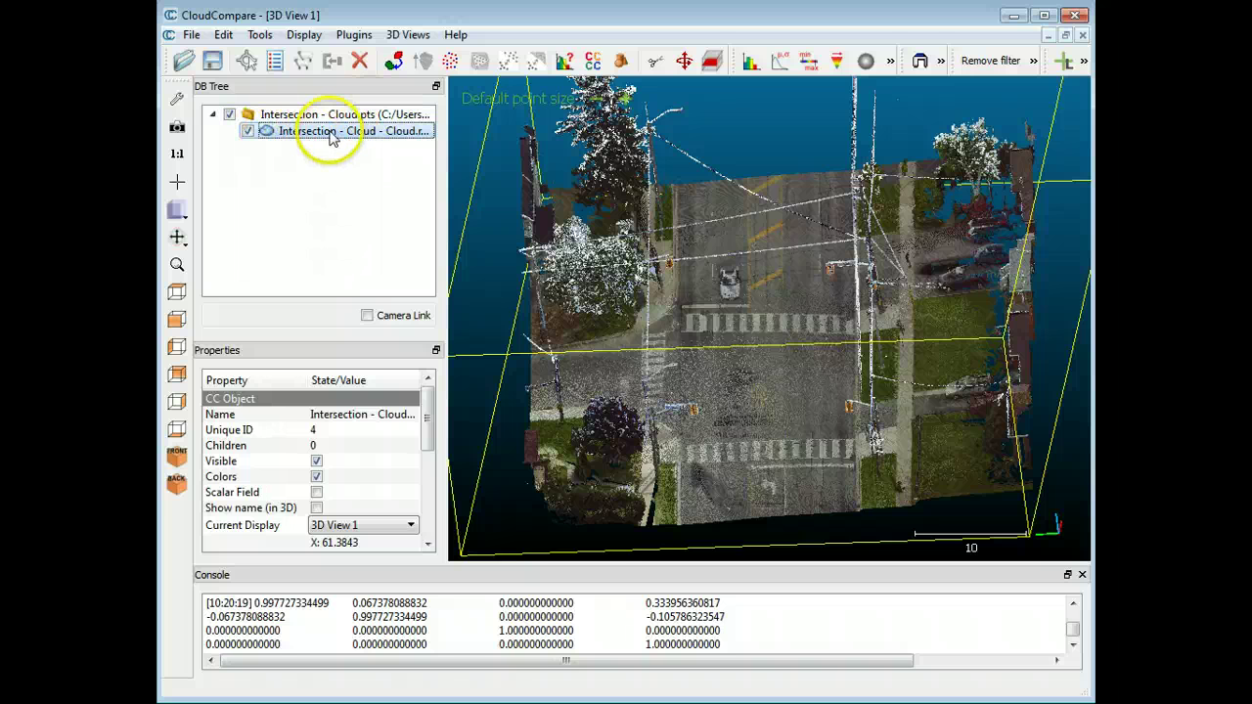
{"action": "left_click", "coordinate": [671, 406]}
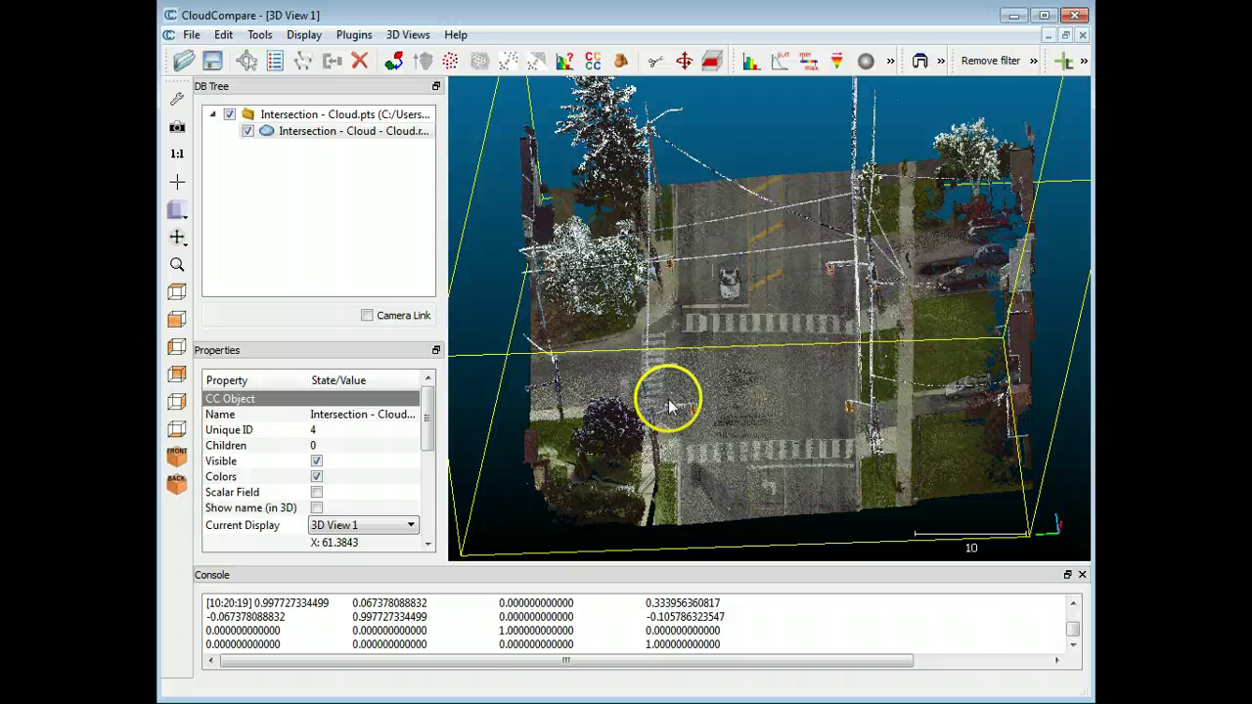
Step: Save the cloud to the Desktop as ASCII file 'Modi', precision 8/6, space separator
{"action": "left_click", "coordinate": [191, 34]}
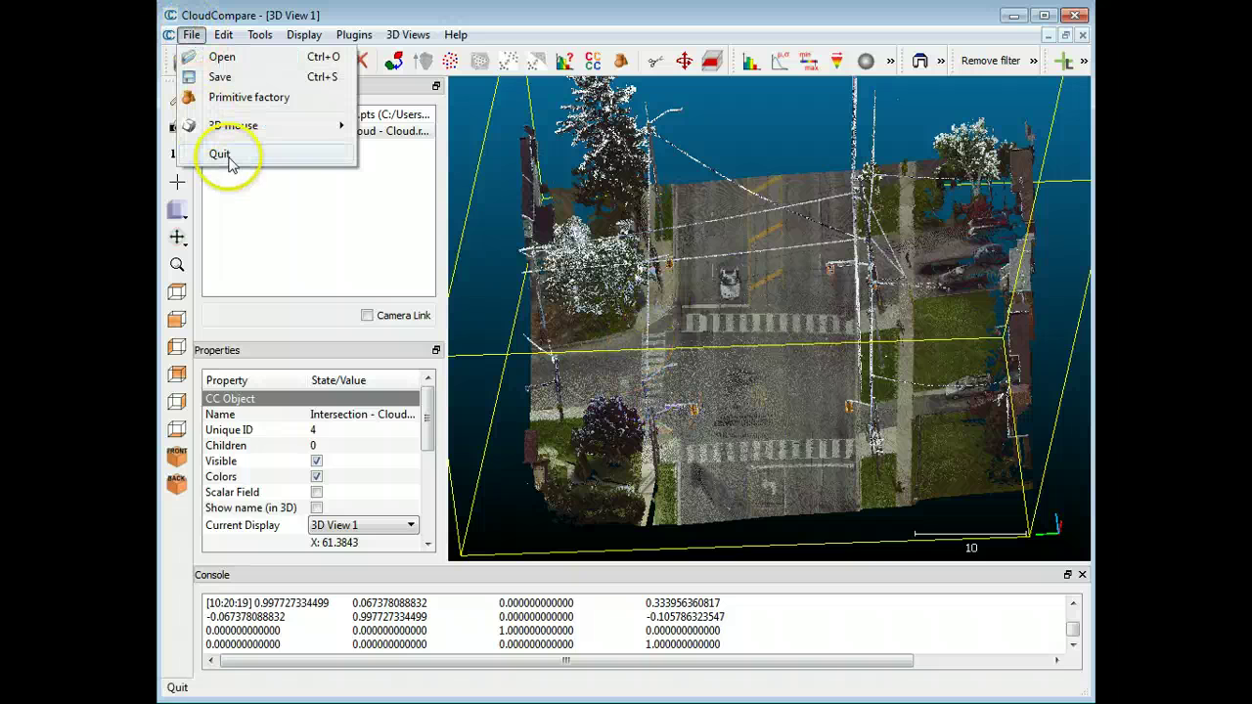
{"action": "left_click", "coordinate": [220, 75]}
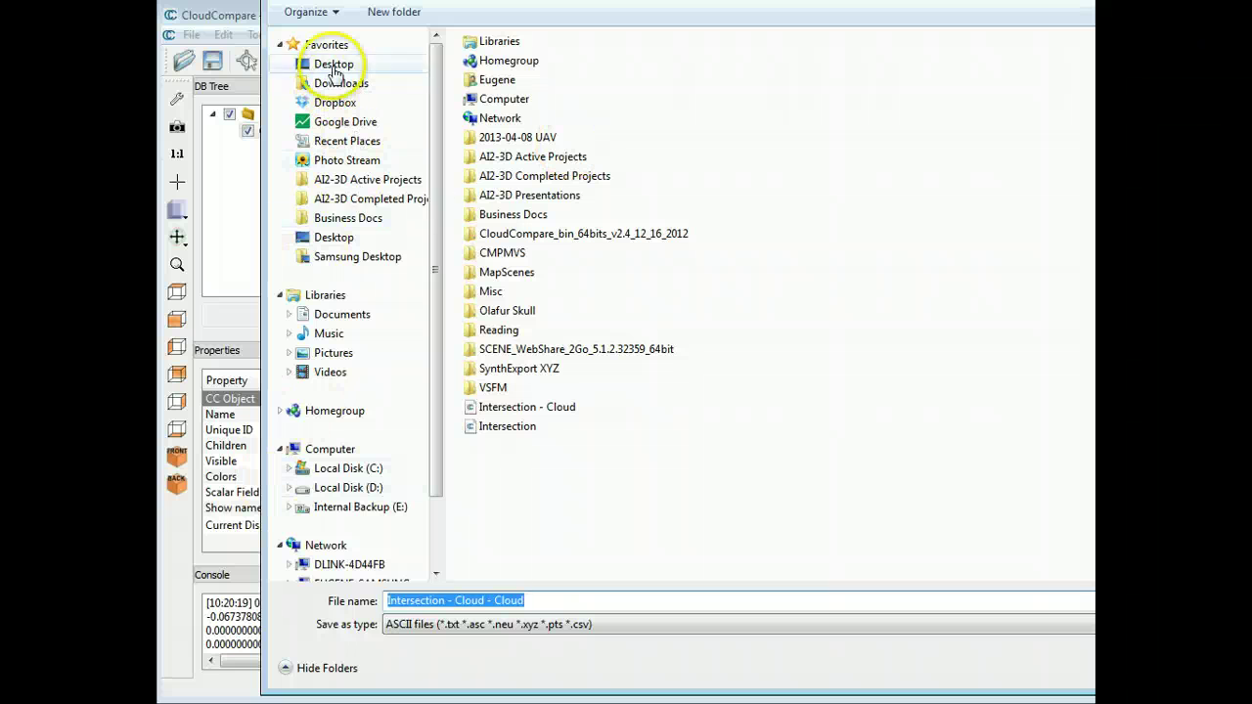
{"action": "left_click", "coordinate": [334, 63]}
{"action": "left_click", "coordinate": [548, 601]}
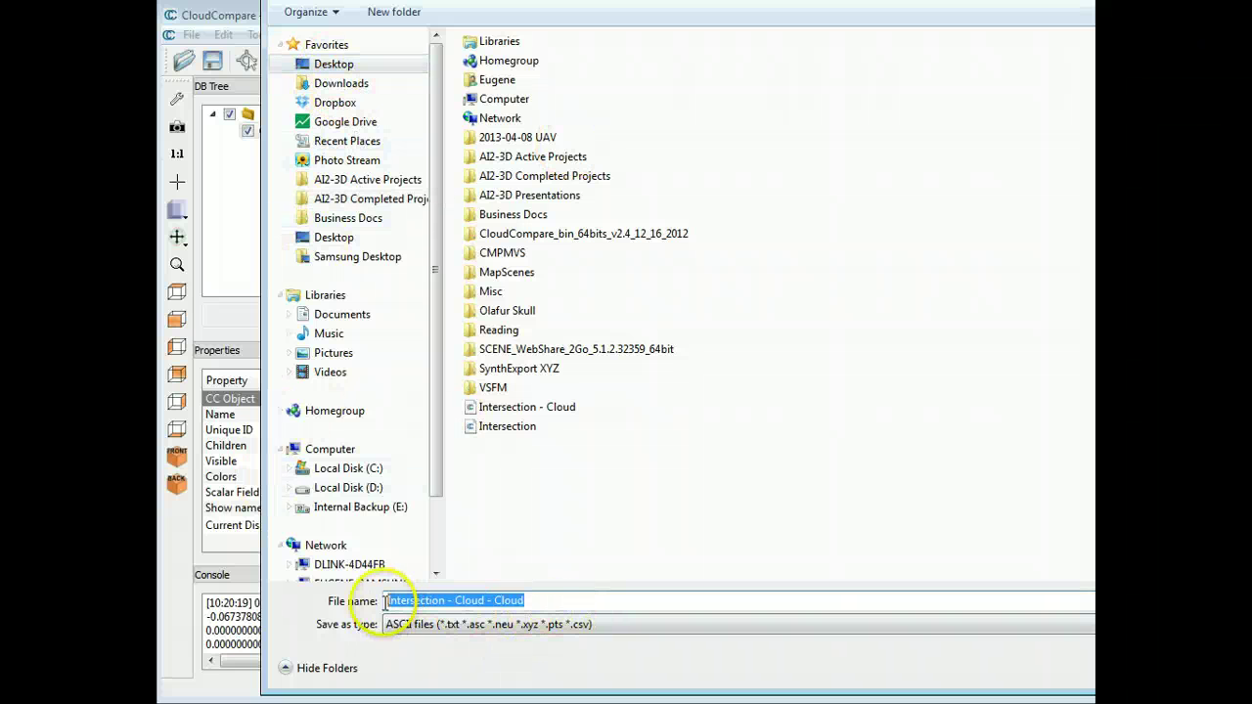
{"action": "type", "text": "Modi"}
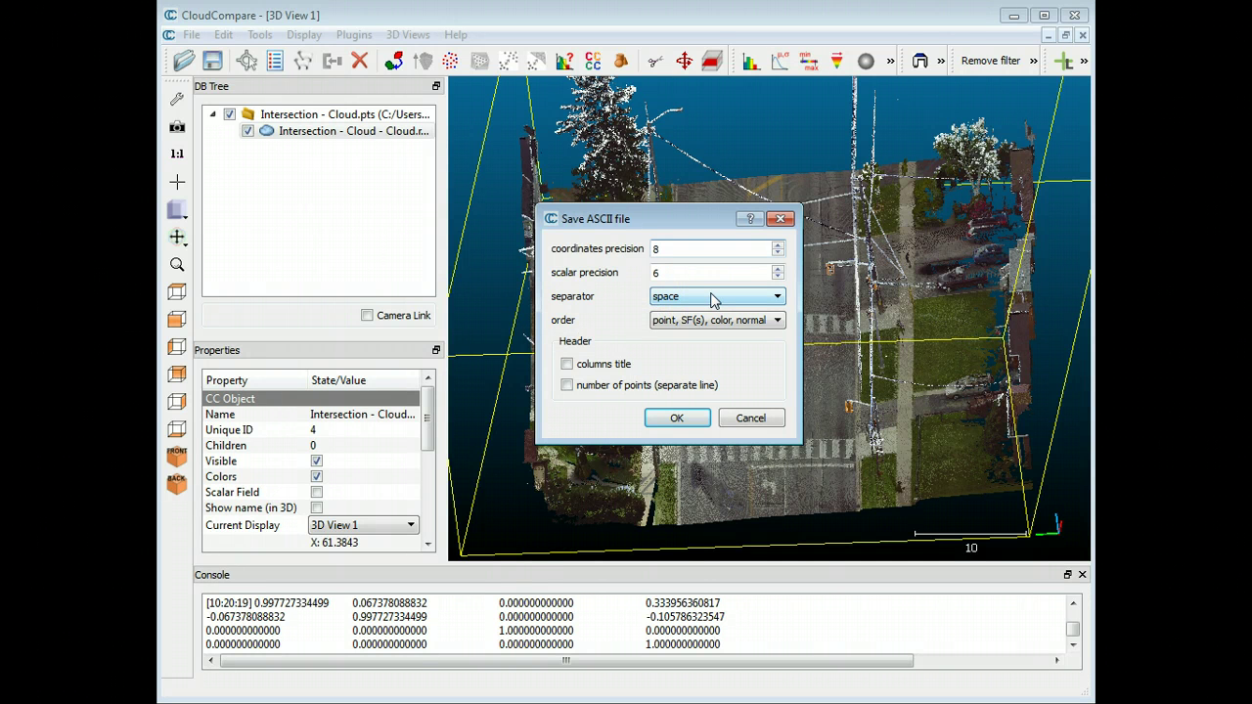
{"action": "mouse_move", "coordinate": [687, 248]}
{"action": "left_mouse_down"}
{"action": "mouse_move", "coordinate": [643, 253]}
{"action": "mouse_move", "coordinate": [675, 249]}
{"action": "left_mouse_up"}
{"action": "left_click", "coordinate": [663, 272]}
{"action": "left_click", "coordinate": [674, 418]}
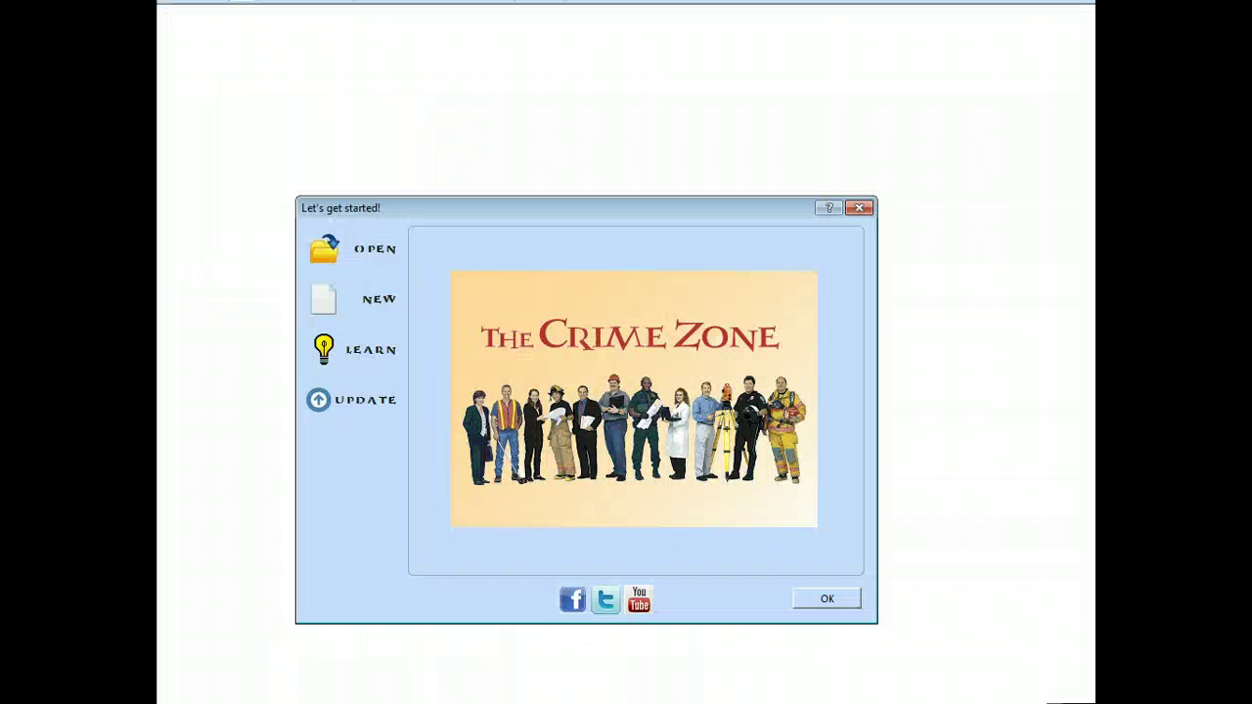
Step: Create drawing Untitled1 in Meters with No Method (Blank Screen) and a Medium site
{"action": "left_click", "coordinate": [362, 298]}
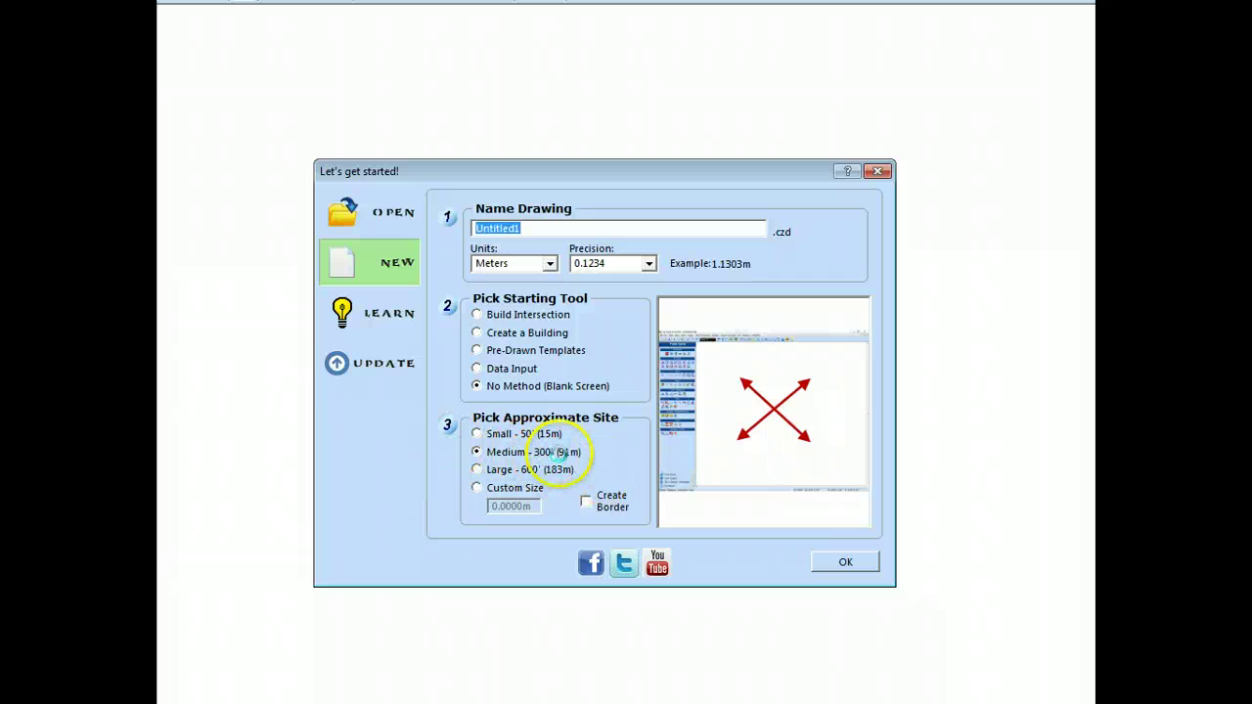
{"action": "left_click", "coordinate": [830, 562]}
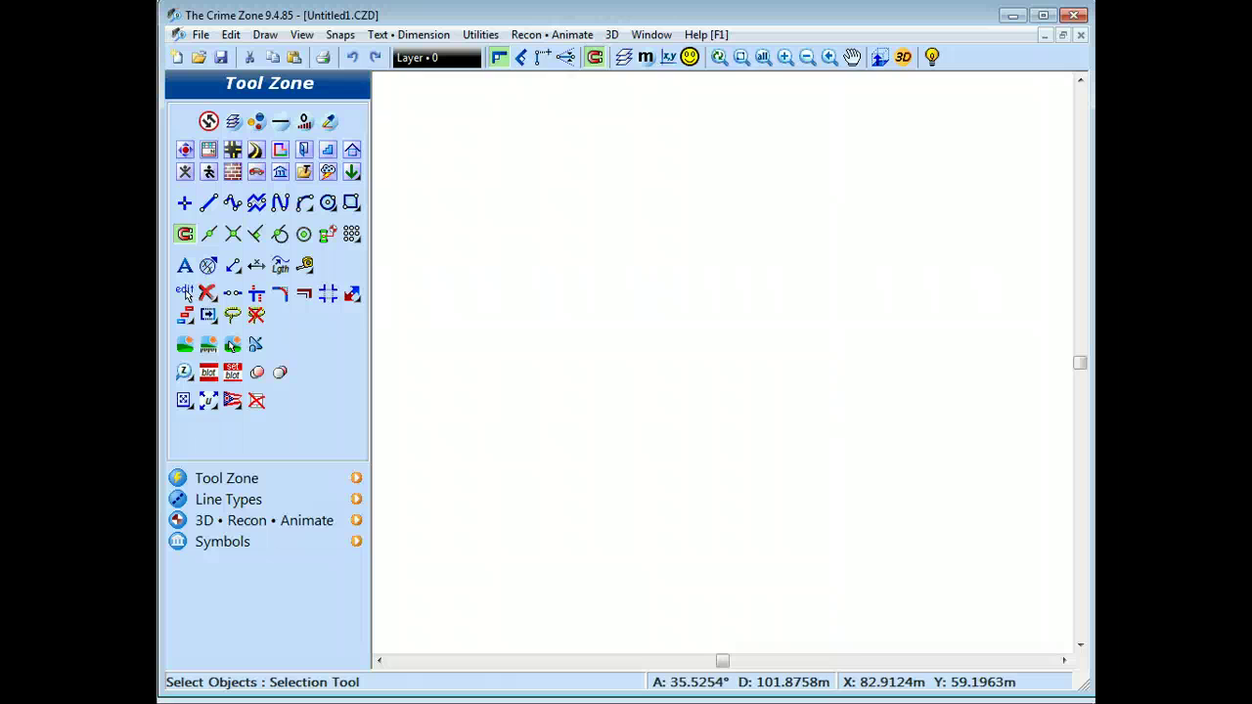
Step: Launch Point Cloud Tools from the 3D menu
{"action": "left_click", "coordinate": [759, 307]}
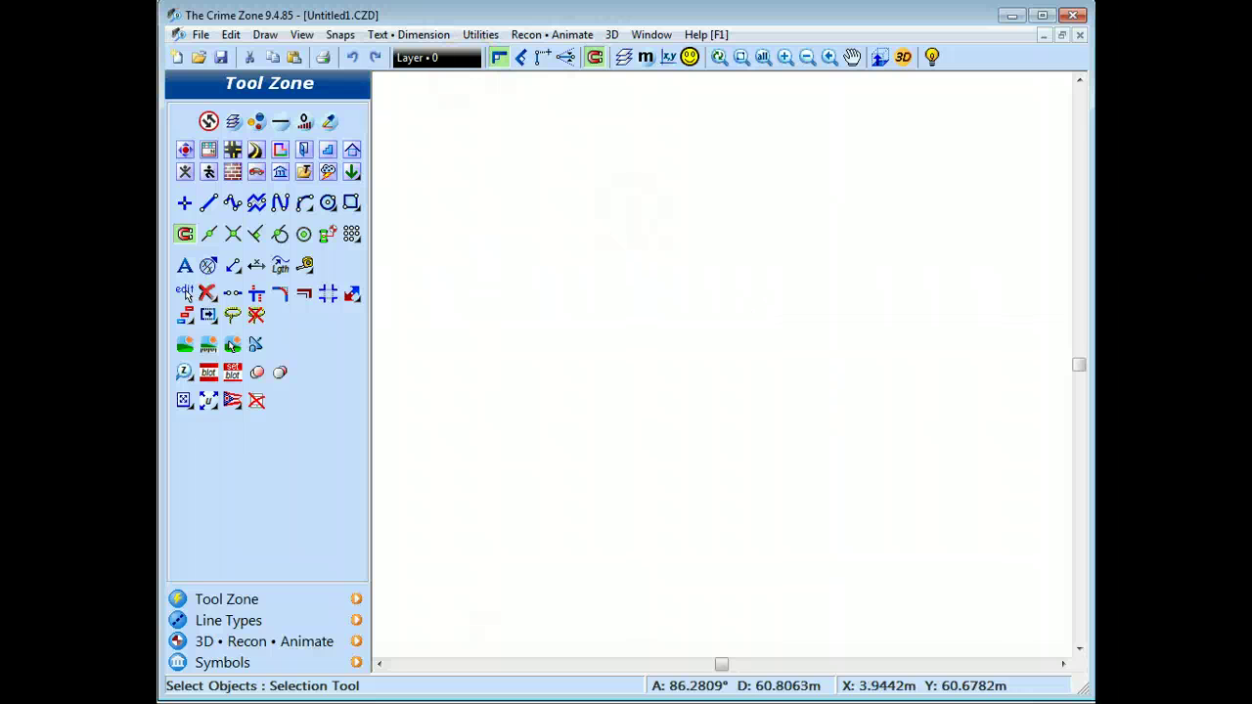
{"action": "key", "text": "Right"}
{"action": "key", "text": "Down"}
{"action": "key", "text": "Down"}
{"action": "key", "text": "Down"}
{"action": "key", "text": "Down"}
{"action": "key", "text": "Down"}
{"action": "key", "text": "Down"}
{"action": "key", "text": "Down"}
{"action": "key", "text": "Down"}
{"action": "key", "text": "Down"}
{"action": "key", "text": "Down"}
{"action": "key", "text": "Down"}
{"action": "key", "text": "Down"}
{"action": "key", "text": "Down"}
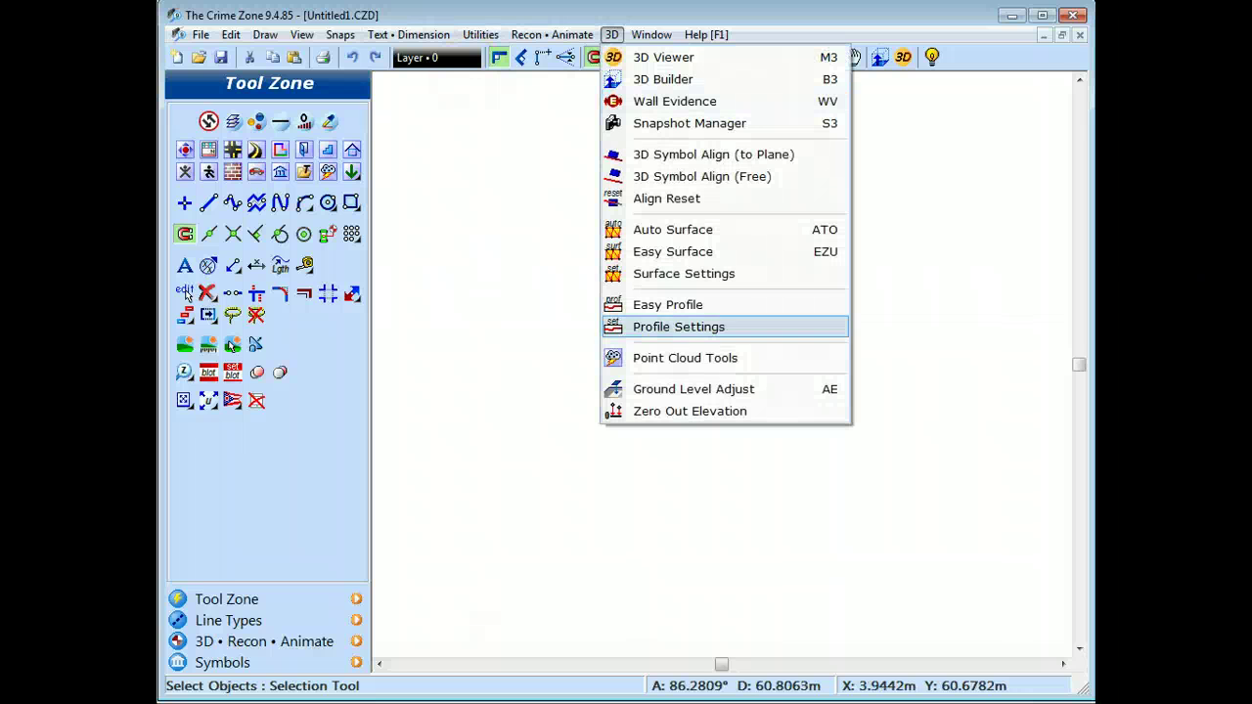
{"action": "key", "text": "Return"}
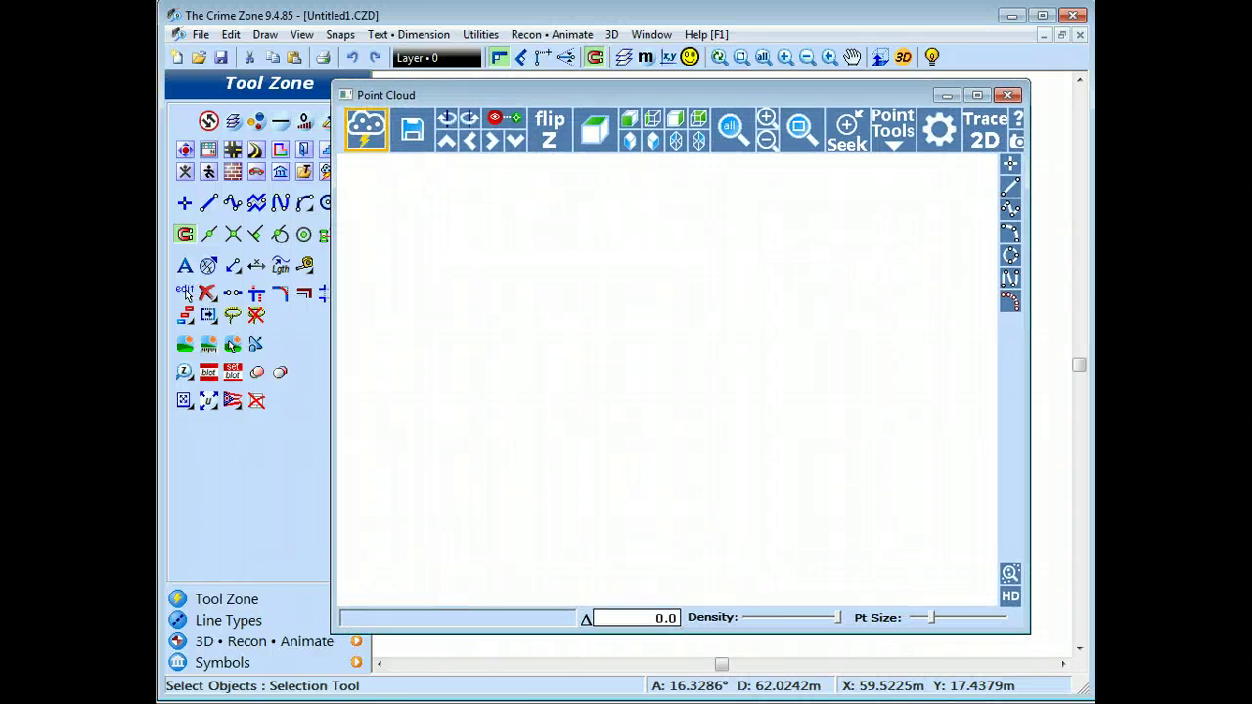
Step: Load the Modified Intersection point cloud in meters, accepting the CZP save notice
{"action": "left_click", "coordinate": [366, 130]}
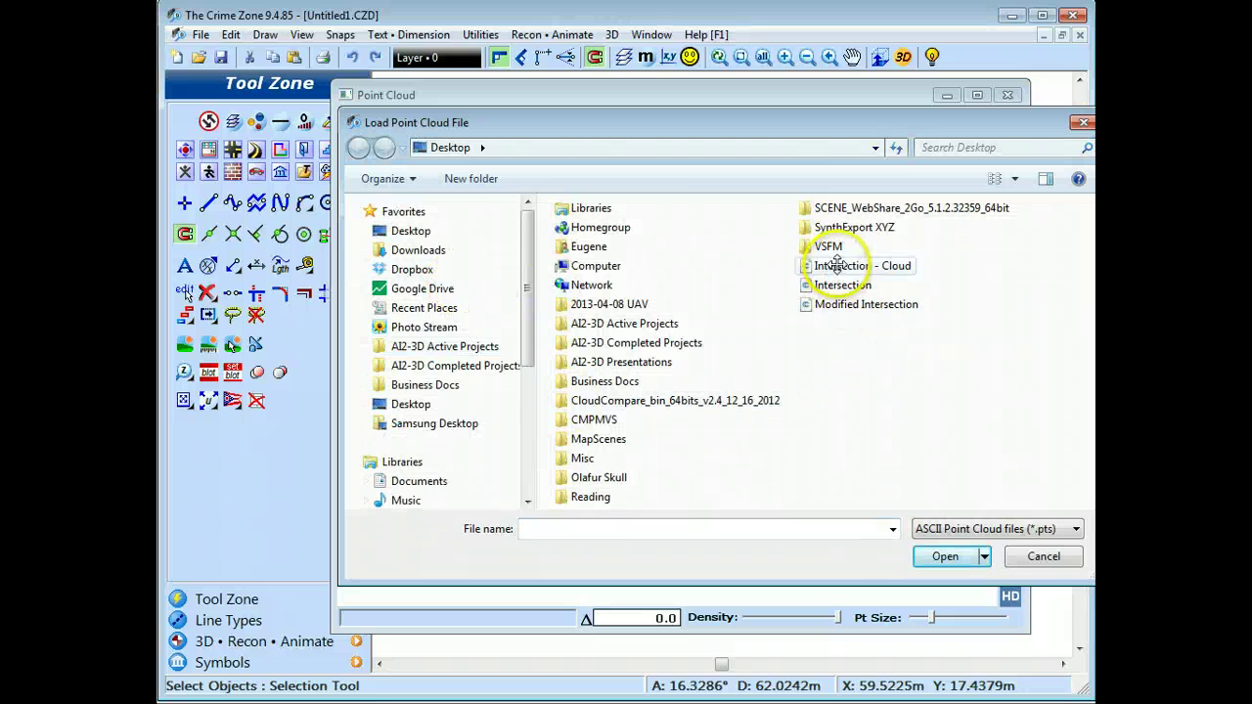
{"action": "left_click", "coordinate": [861, 304]}
{"action": "left_click", "coordinate": [942, 554]}
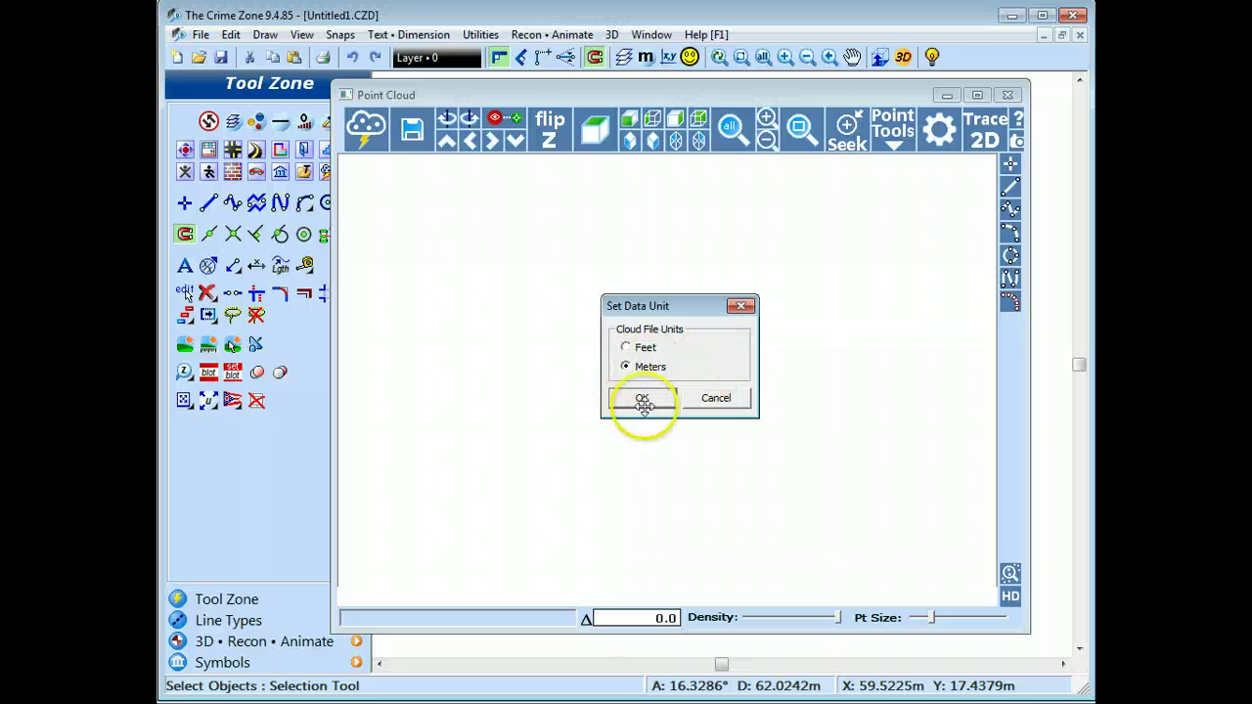
{"action": "left_click", "coordinate": [648, 400]}
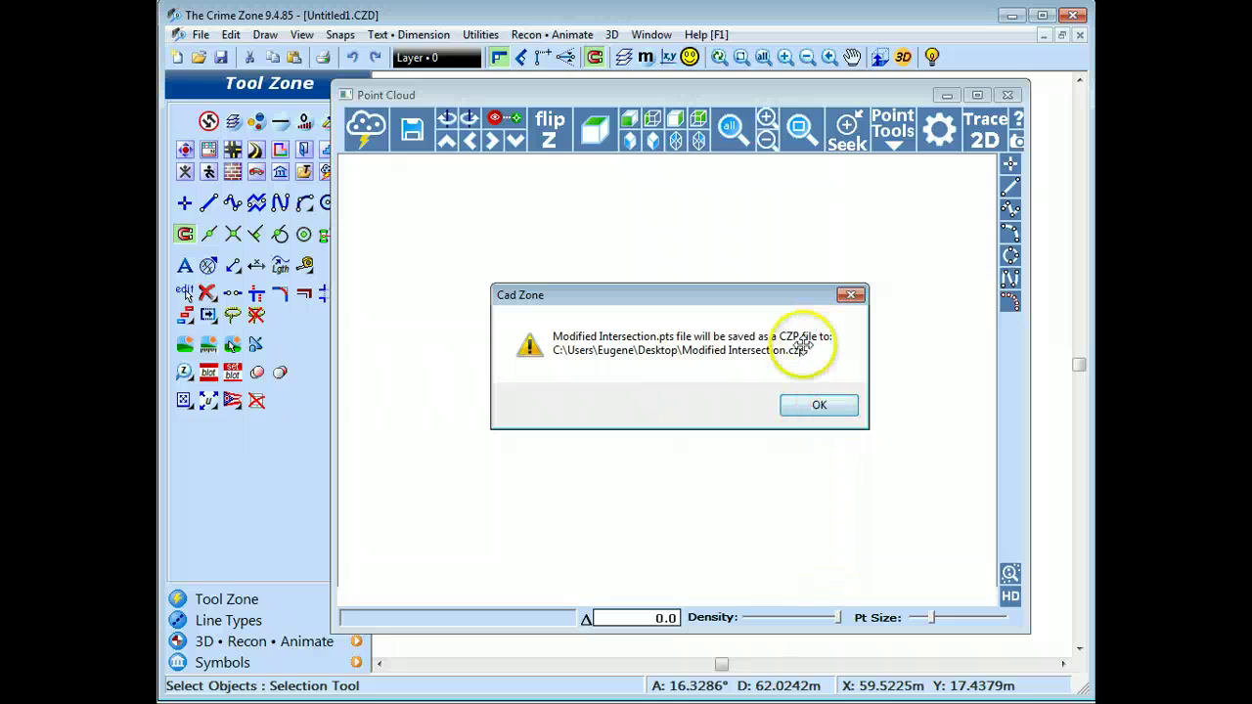
{"action": "left_click", "coordinate": [827, 404]}
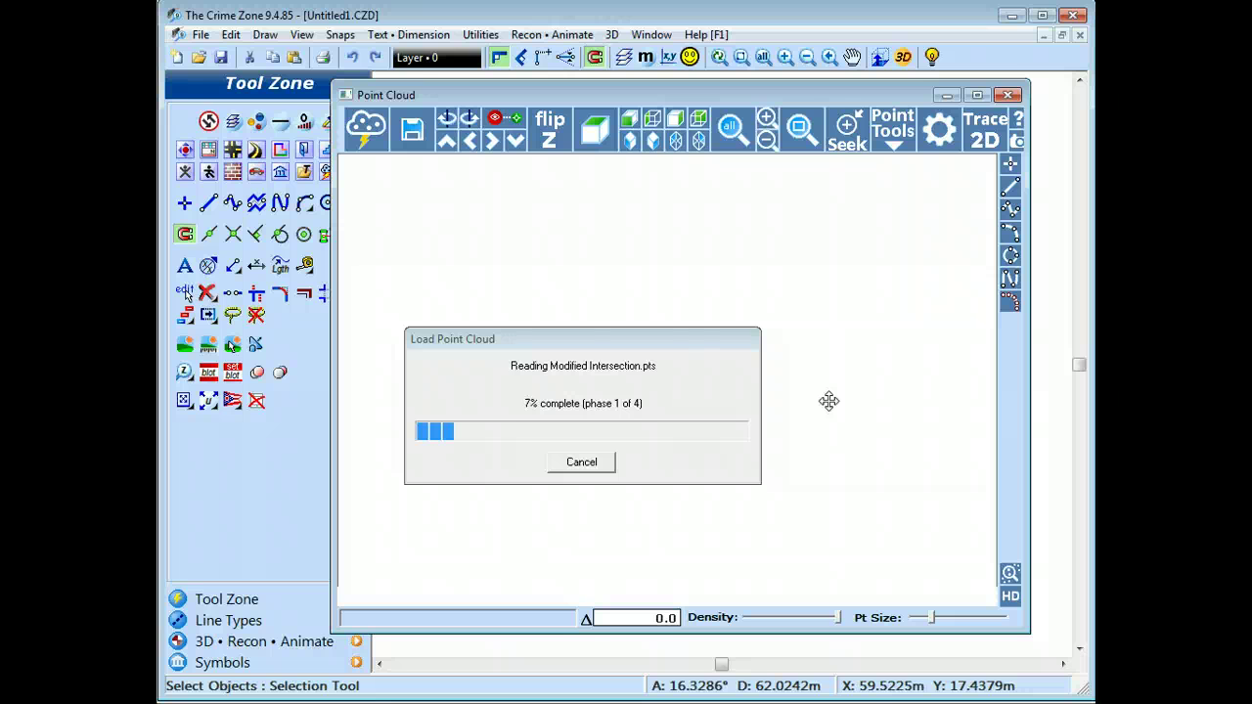
{"action": "left_click", "coordinate": [285, 586]}
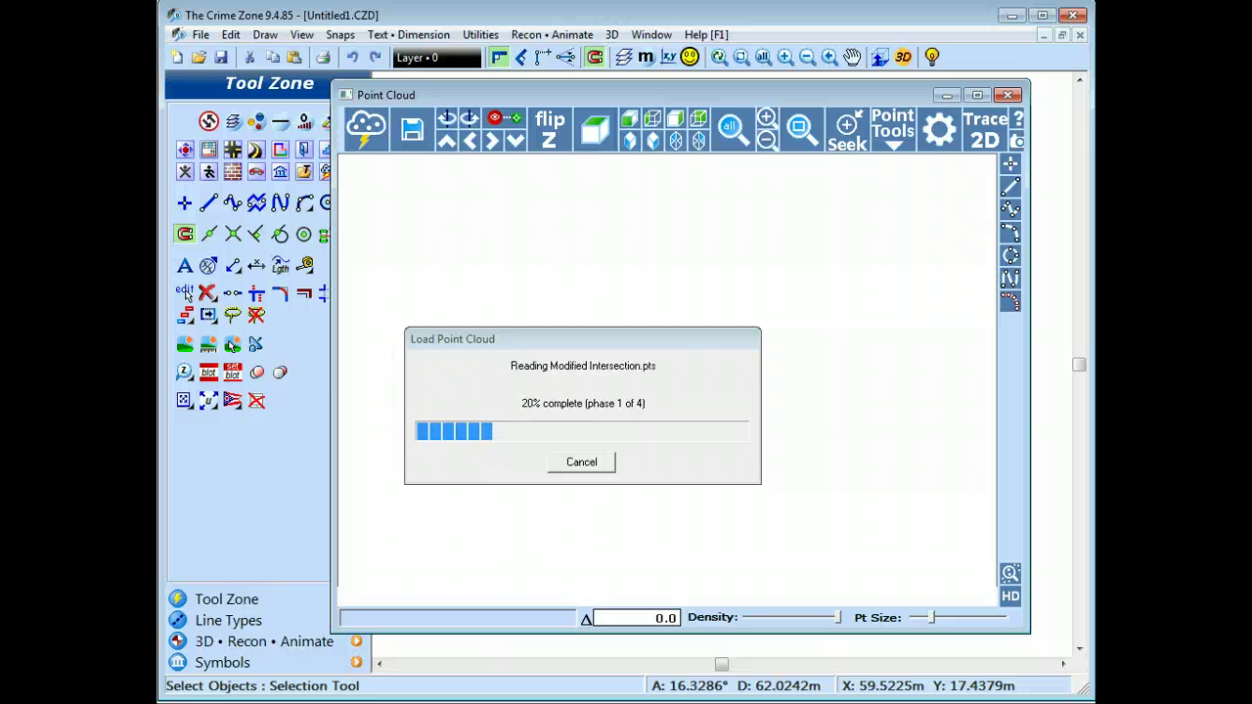
{"action": "left_click", "coordinate": [339, 87]}
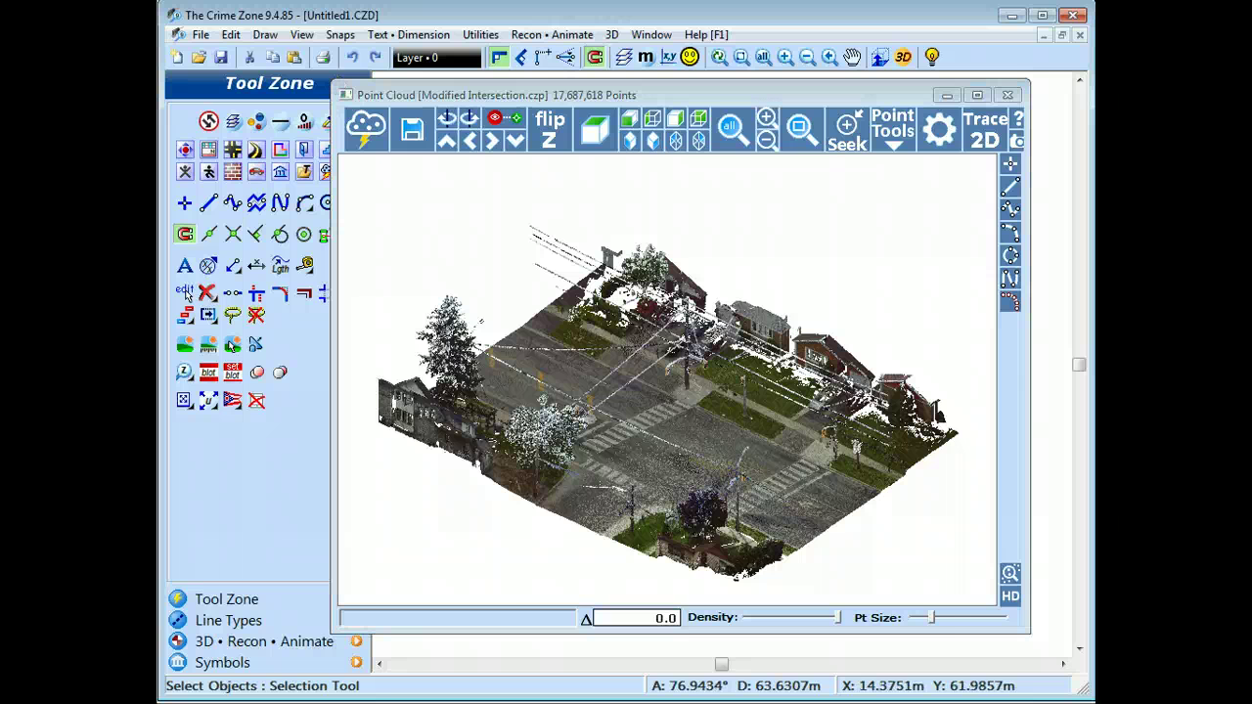
Step: Move the Point Cloud window to the screen top and enlarge it to full screen
{"action": "left_click_drag", "start_coordinate": [490, 95], "coordinate": [458, 97]}
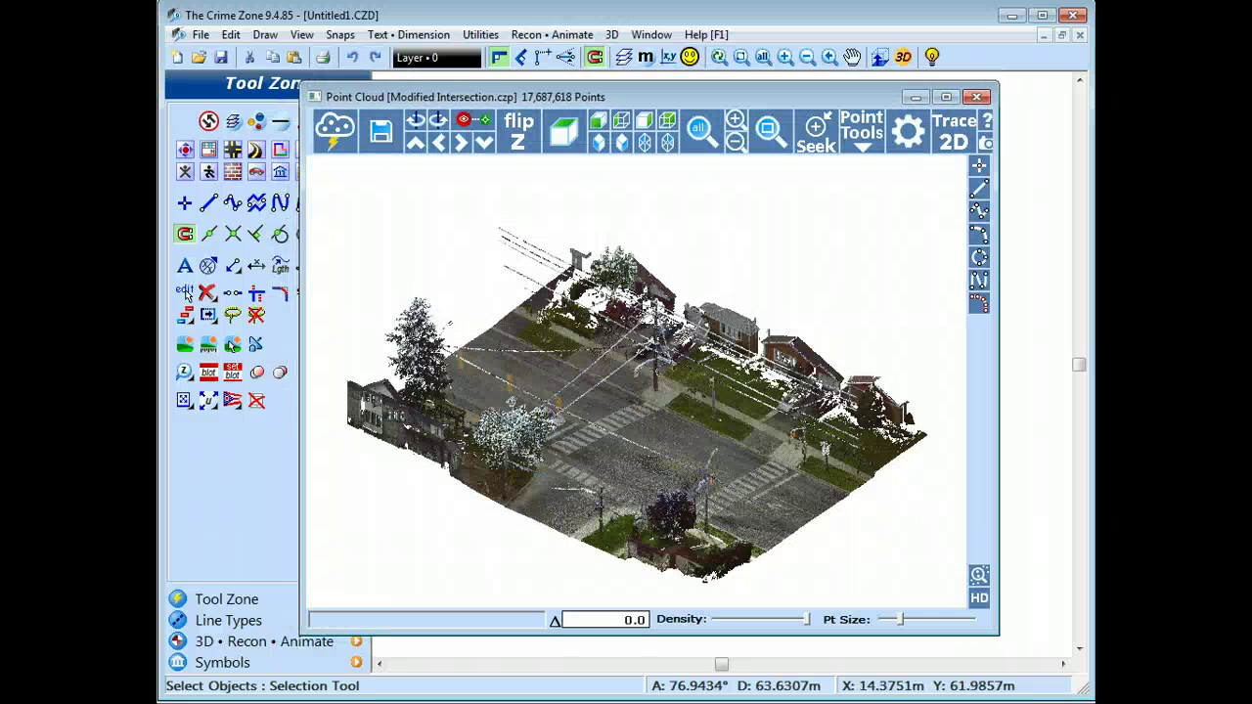
{"action": "left_click_drag", "start_coordinate": [308, 92], "coordinate": [157, 11]}
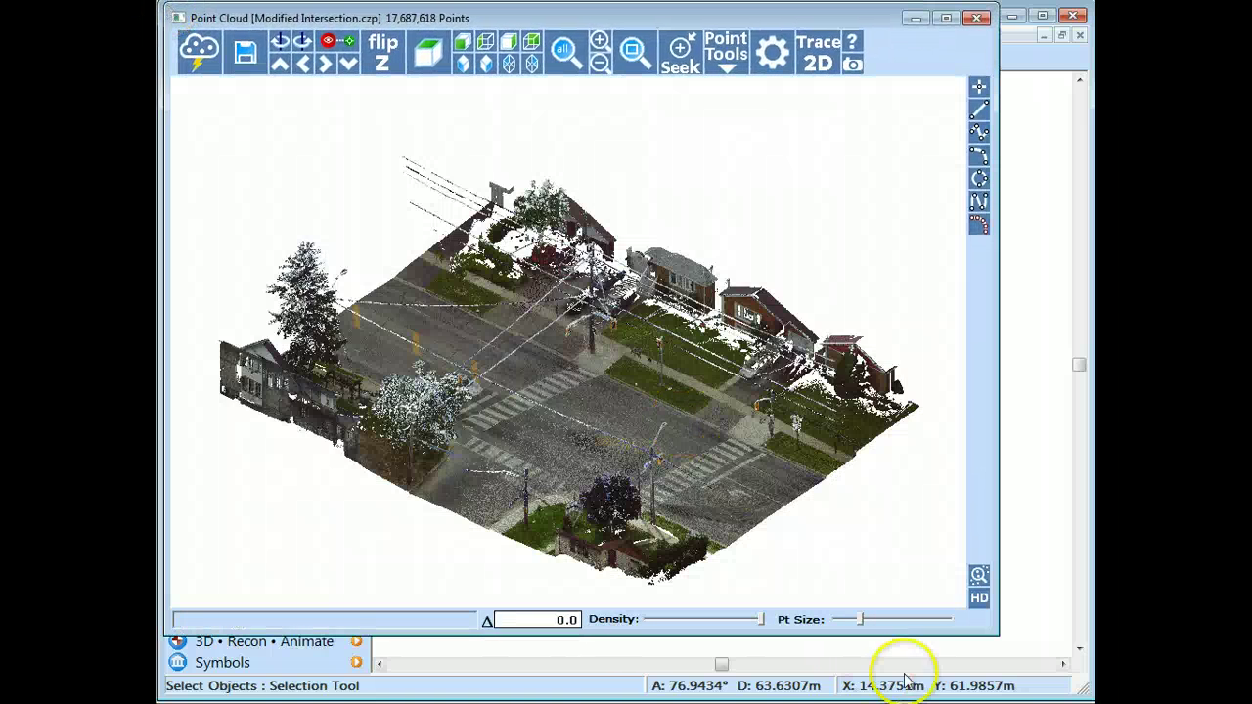
{"action": "left_click_drag", "start_coordinate": [984, 632], "coordinate": [1090, 684]}
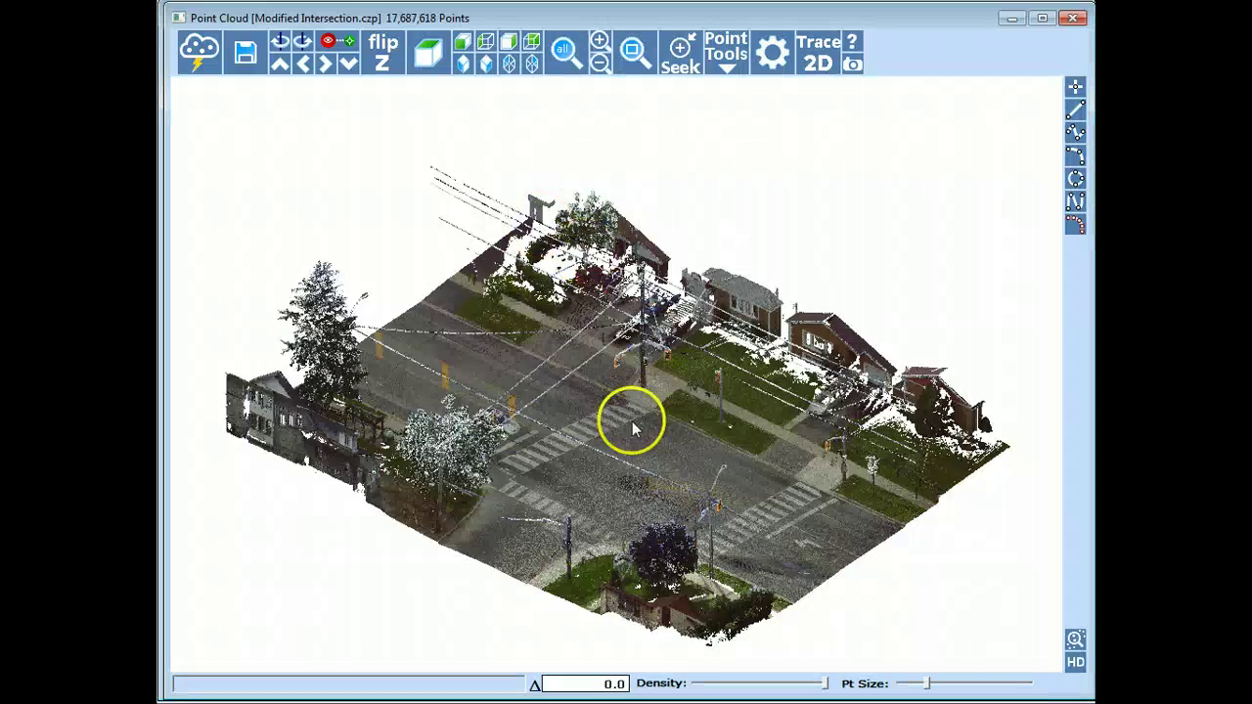
Step: Orbit the intersection and use Seek to fly toward the relocated car
{"action": "left_click_drag", "start_coordinate": [632, 422], "coordinate": [673, 486]}
{"action": "left_click_drag", "start_coordinate": [651, 431], "coordinate": [550, 478]}
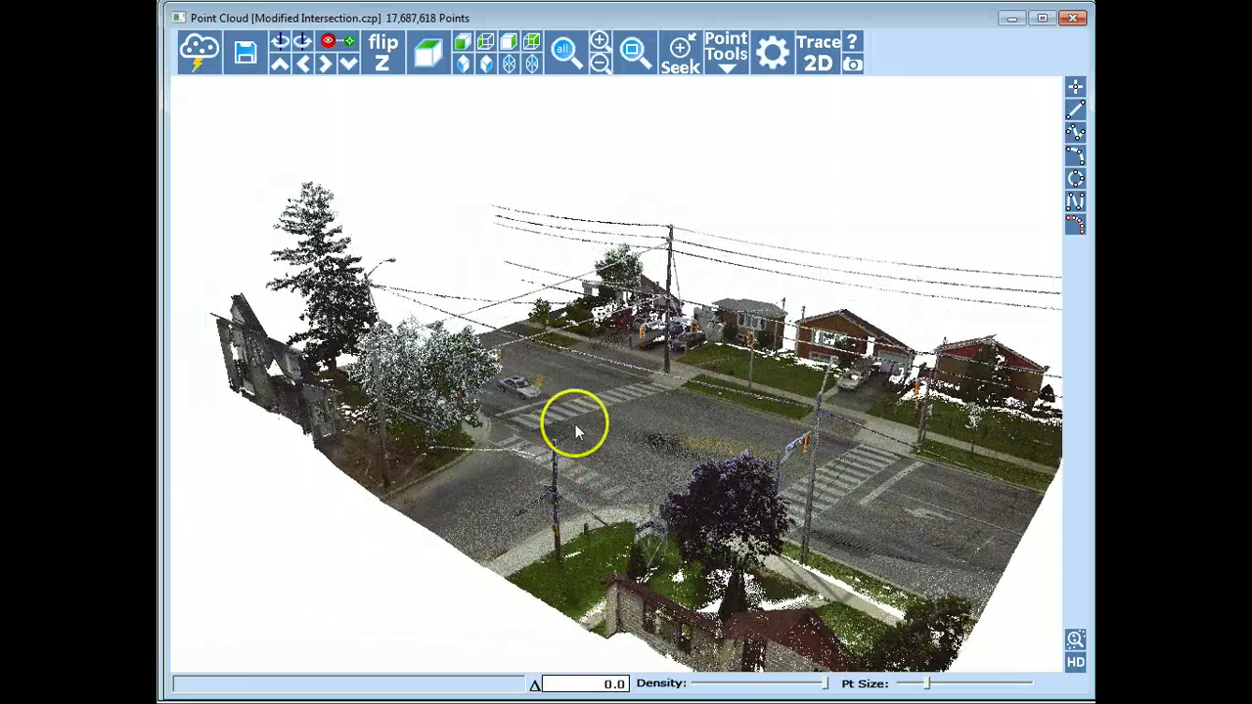
{"action": "left_click", "coordinate": [680, 51]}
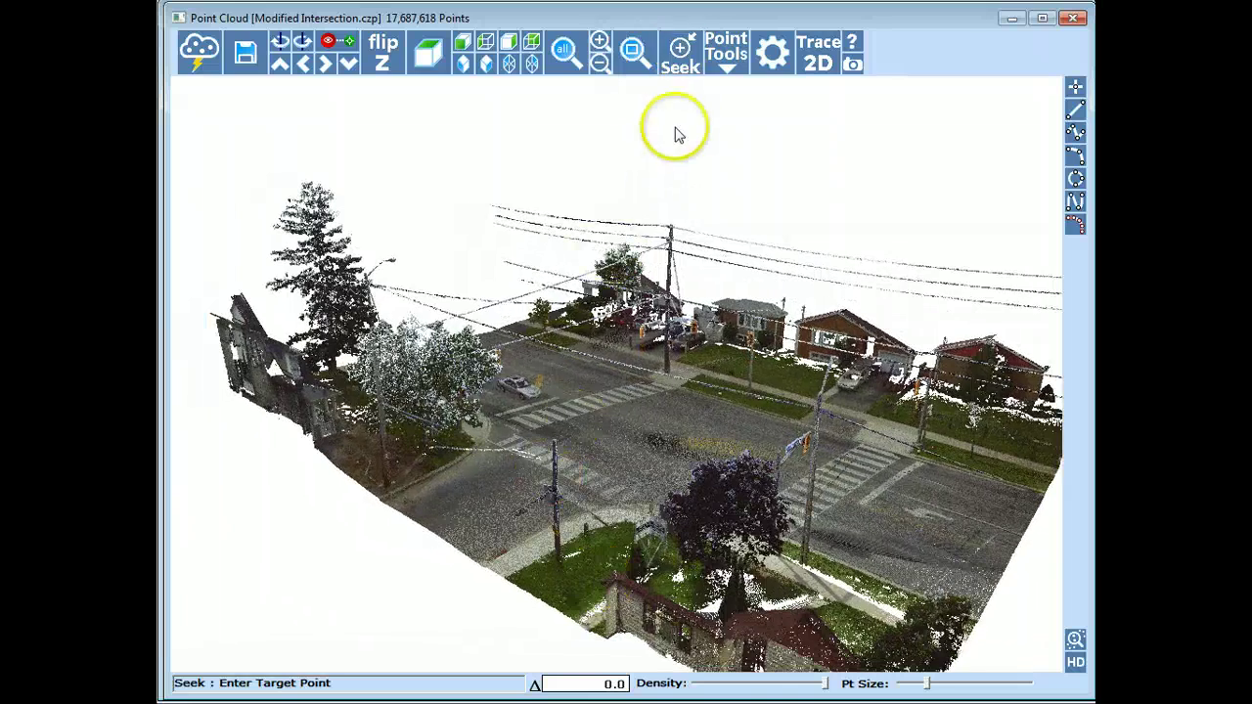
{"action": "left_click", "coordinate": [518, 386]}
{"action": "mouse_move", "coordinate": [685, 498]}
{"action": "left_mouse_down"}
{"action": "mouse_move", "coordinate": [717, 333]}
{"action": "mouse_move", "coordinate": [573, 377]}
{"action": "mouse_move", "coordinate": [587, 363]}
{"action": "mouse_move", "coordinate": [733, 448]}
{"action": "mouse_move", "coordinate": [663, 420]}
{"action": "mouse_move", "coordinate": [671, 509]}
{"action": "mouse_move", "coordinate": [679, 495]}
{"action": "left_mouse_up"}
Step: Orbit at street level to face the houses, intersection and traffic lights
{"action": "right_click", "coordinate": [612, 478]}
{"action": "left_click", "coordinate": [646, 455]}
{"action": "left_click_drag", "start_coordinate": [627, 440], "coordinate": [839, 456]}
{"action": "left_click_drag", "start_coordinate": [571, 437], "coordinate": [769, 441]}
{"action": "left_click_drag", "start_coordinate": [510, 465], "coordinate": [663, 456]}
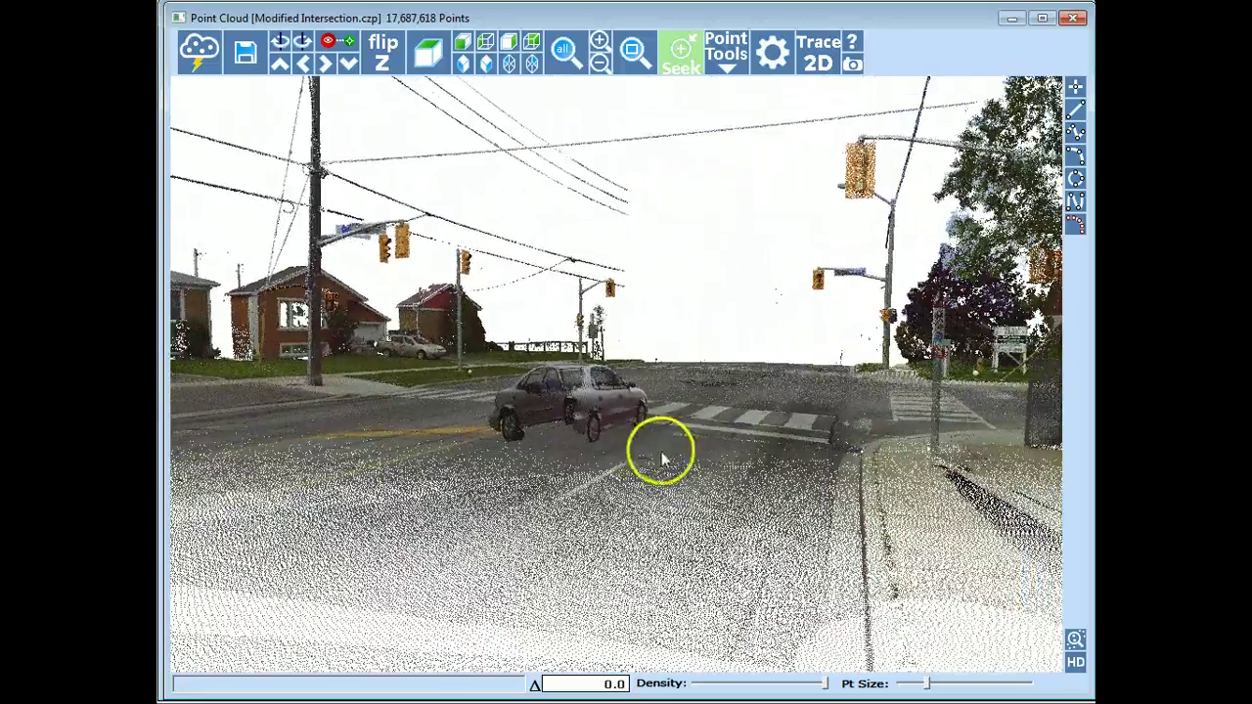
Step: Orbit to a top-down view with the street running vertically past the crosswalk
{"action": "left_click_drag", "start_coordinate": [733, 442], "coordinate": [672, 536]}
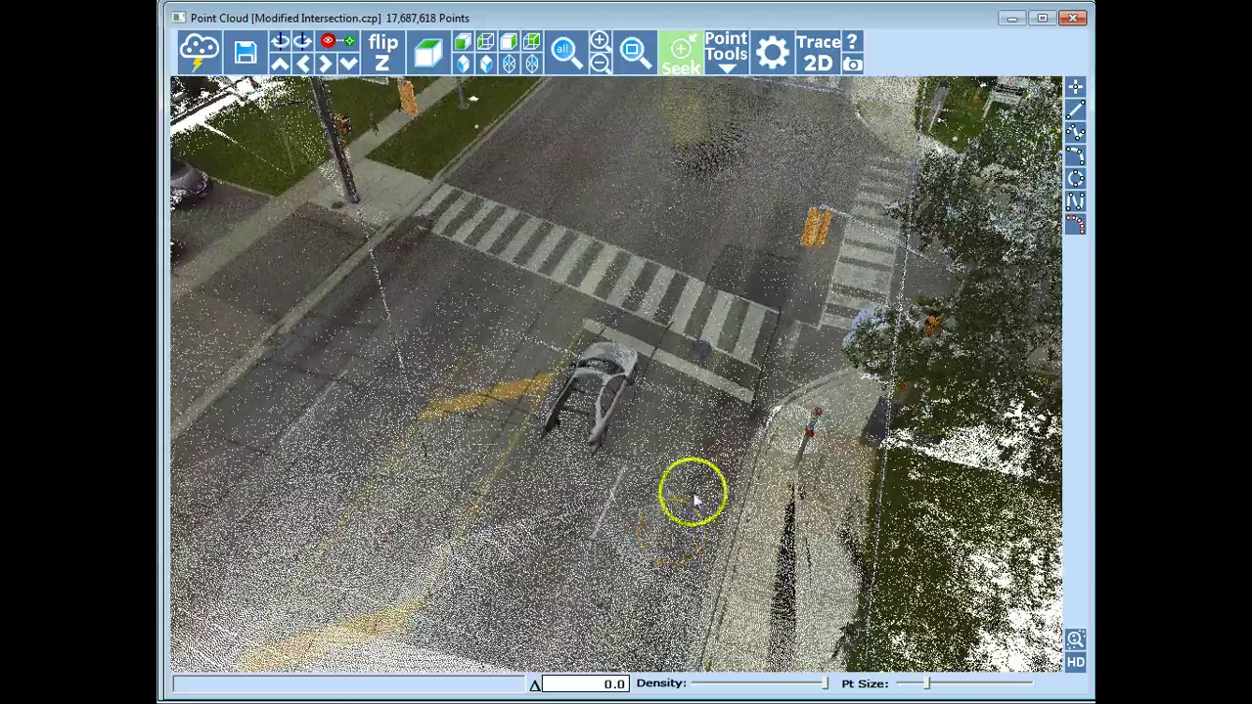
{"action": "left_click_drag", "start_coordinate": [640, 493], "coordinate": [476, 463]}
{"action": "left_click_drag", "start_coordinate": [780, 470], "coordinate": [626, 441]}
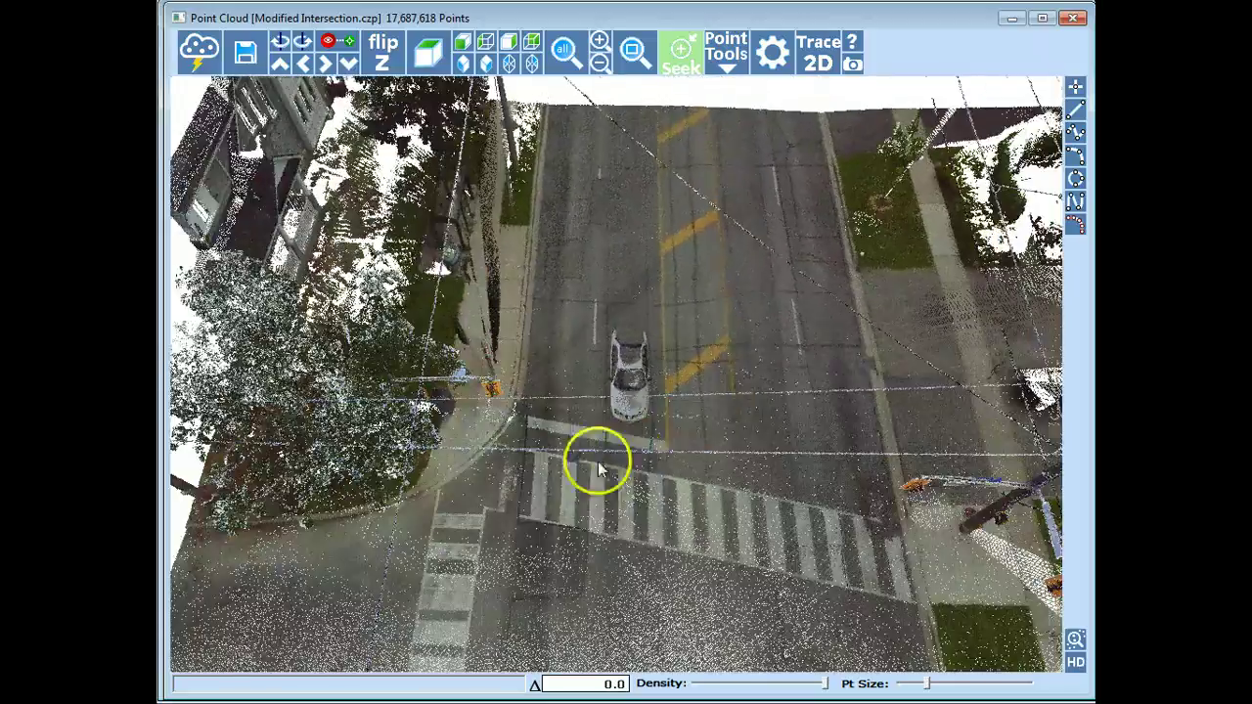
{"action": "left_click_drag", "start_coordinate": [578, 505], "coordinate": [740, 291]}
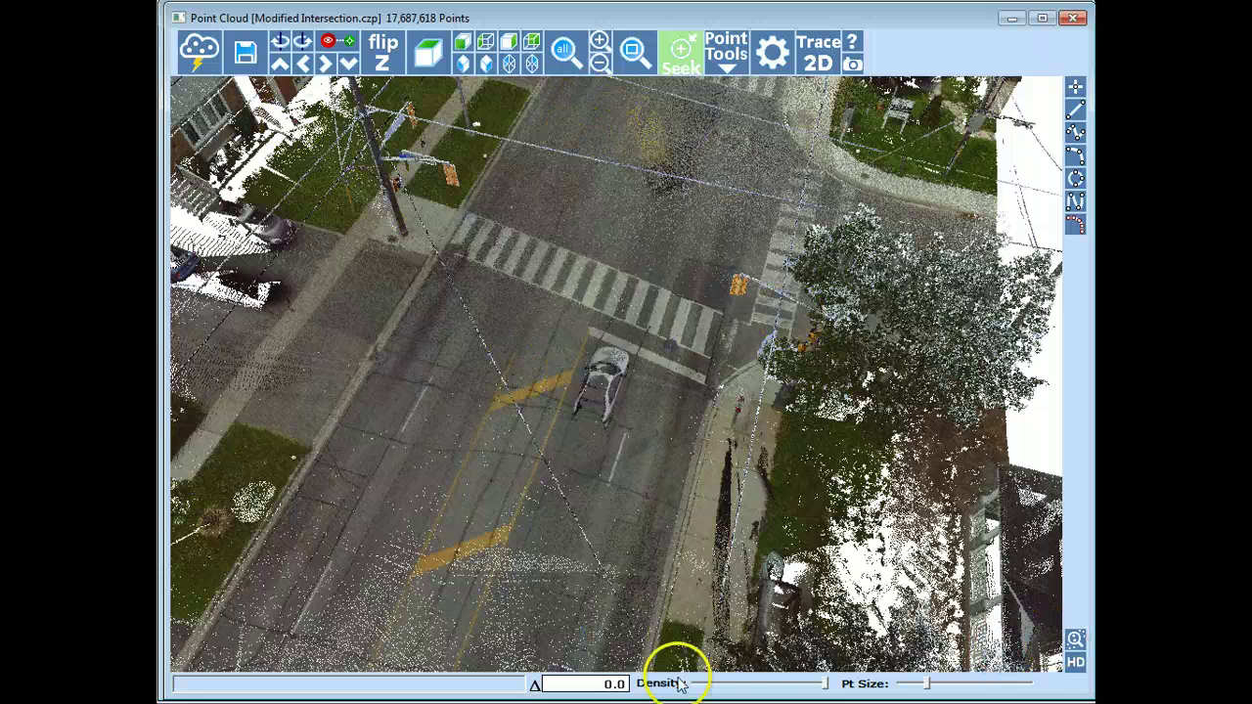
Step: Reduce point density to near minimum and raise point size to 49
{"action": "left_click_drag", "start_coordinate": [777, 685], "coordinate": [825, 683]}
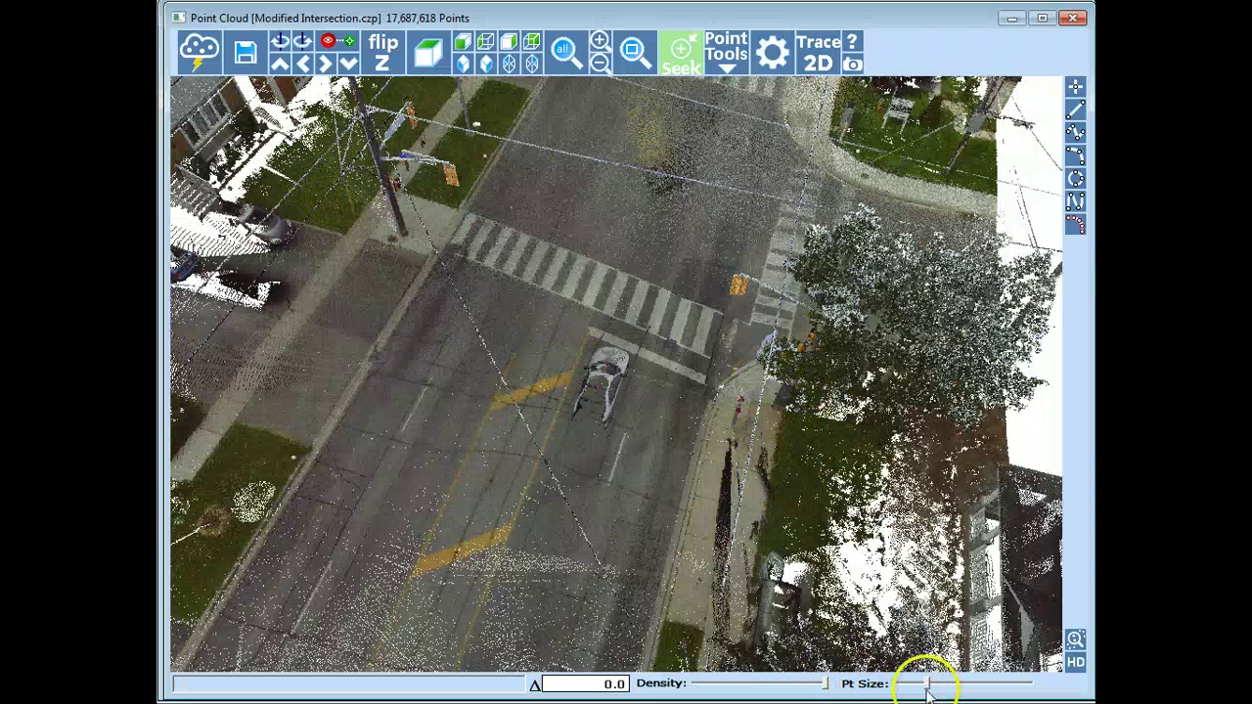
{"action": "left_click_drag", "start_coordinate": [928, 691], "coordinate": [962, 689]}
{"action": "left_click_drag", "start_coordinate": [678, 462], "coordinate": [559, 330]}
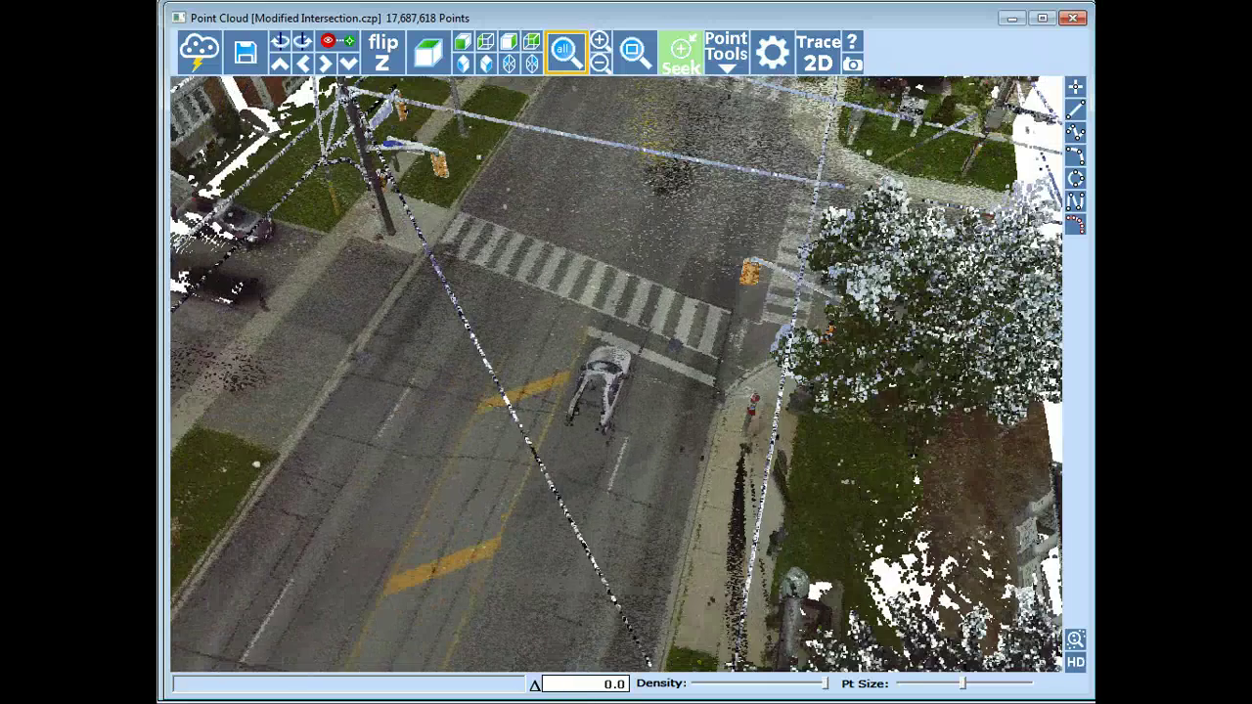
Step: Zoom to fit the whole cloud, then zoom in on the car and shrink point size to 32
{"action": "left_click", "coordinate": [565, 51]}
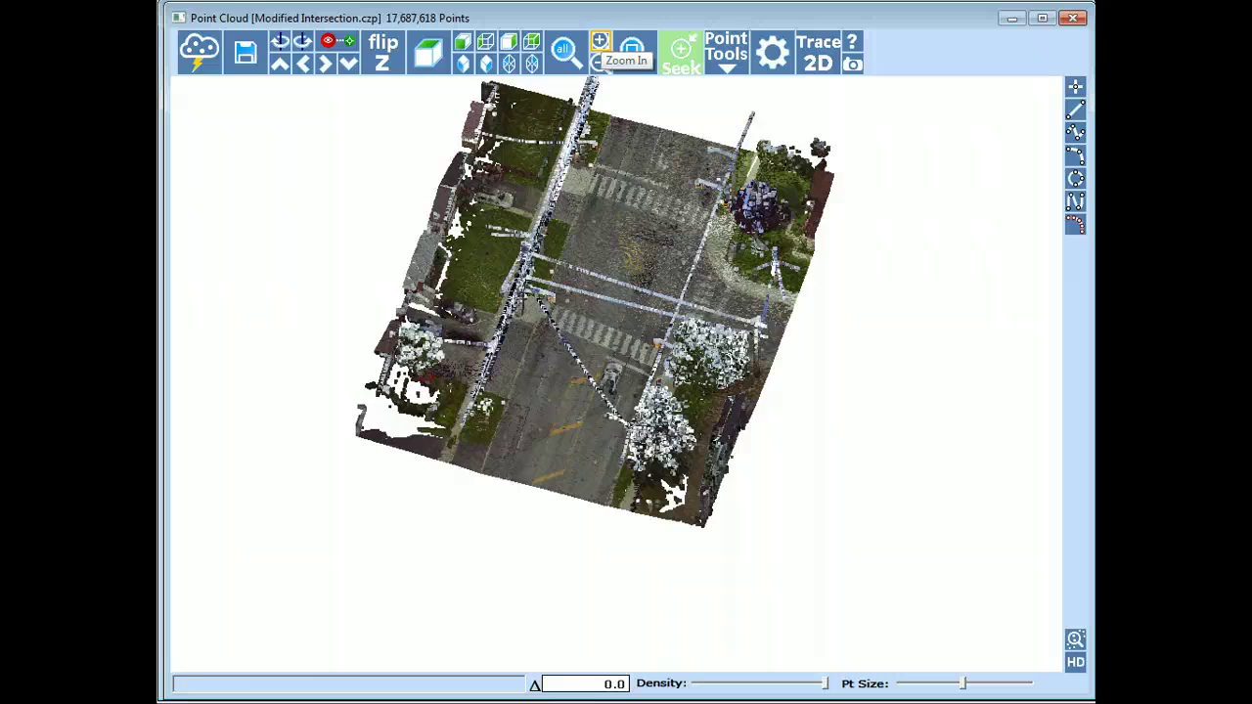
{"action": "left_click", "coordinate": [632, 51]}
{"action": "left_click", "coordinate": [641, 413]}
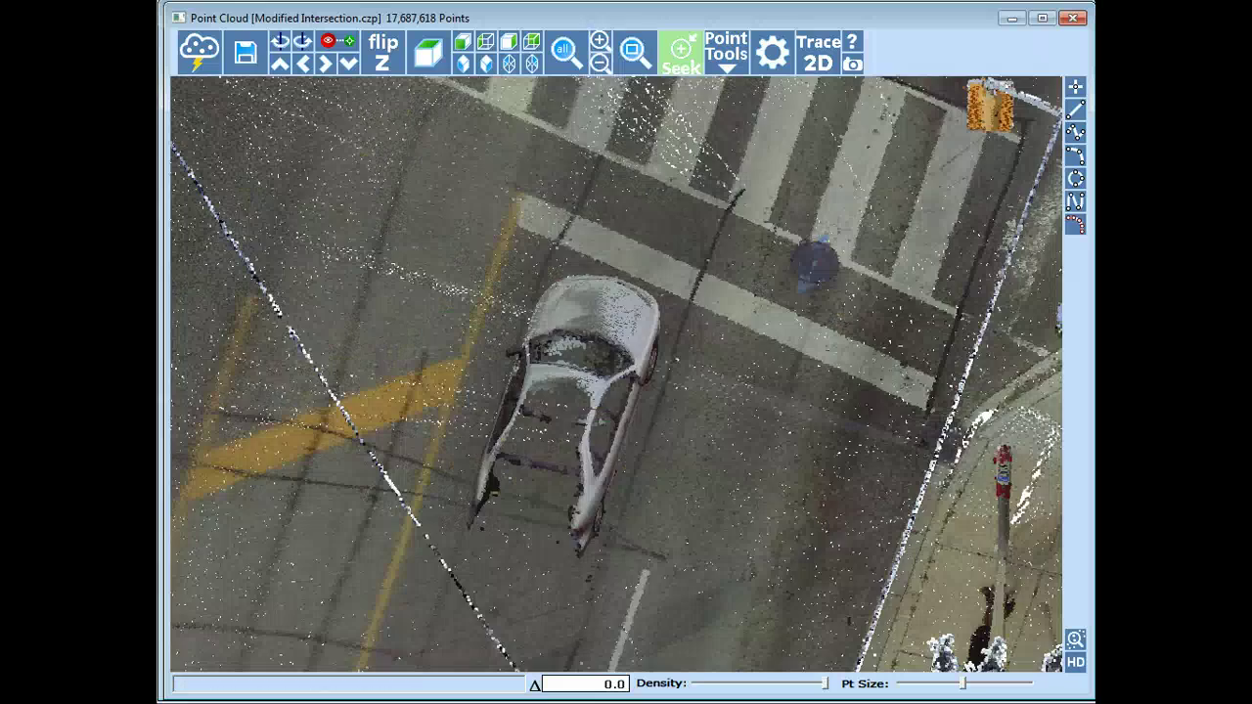
{"action": "scroll", "coordinate": [601, 448], "scroll_direction": "down", "scroll_amount": 5}
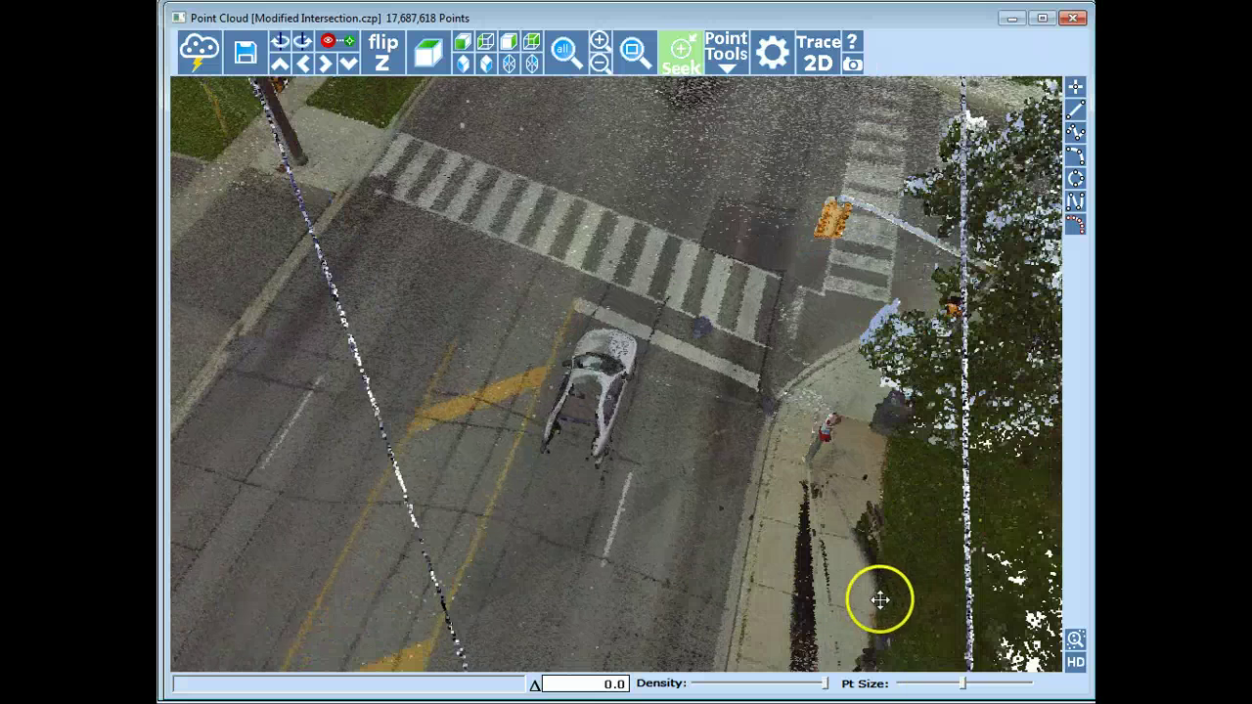
{"action": "left_click_drag", "start_coordinate": [963, 683], "coordinate": [934, 683]}
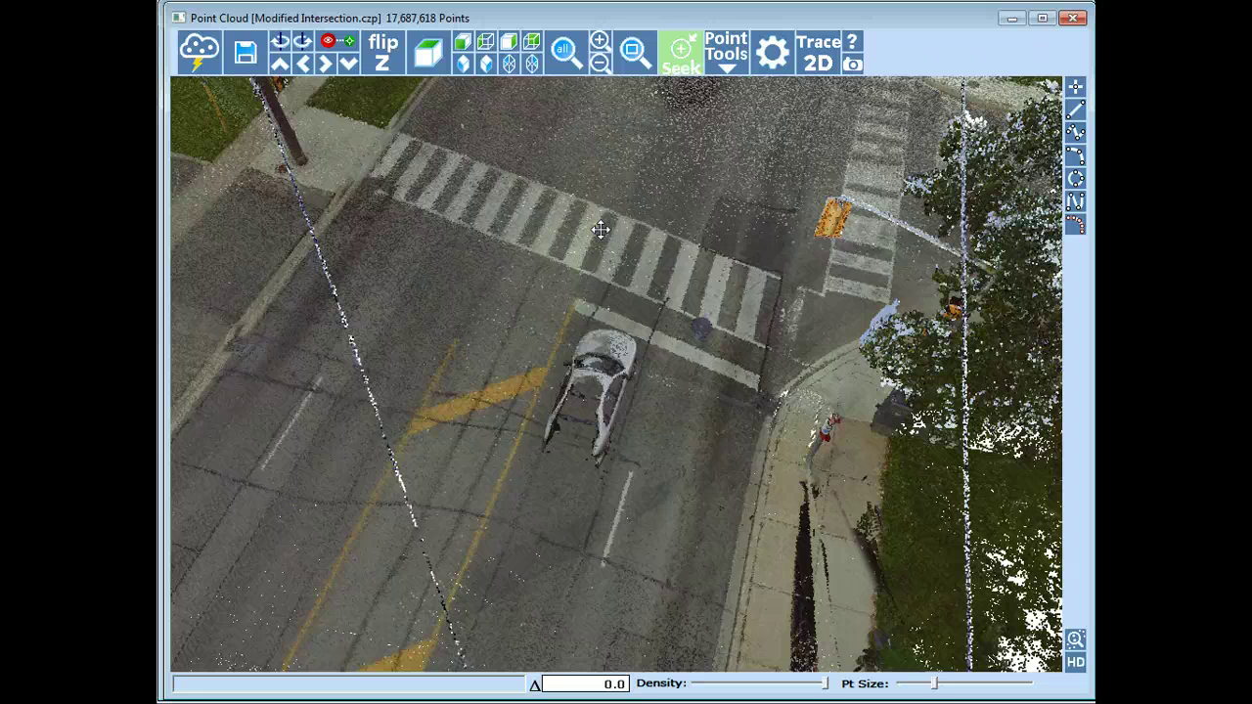
{"action": "left_click", "coordinate": [433, 224]}
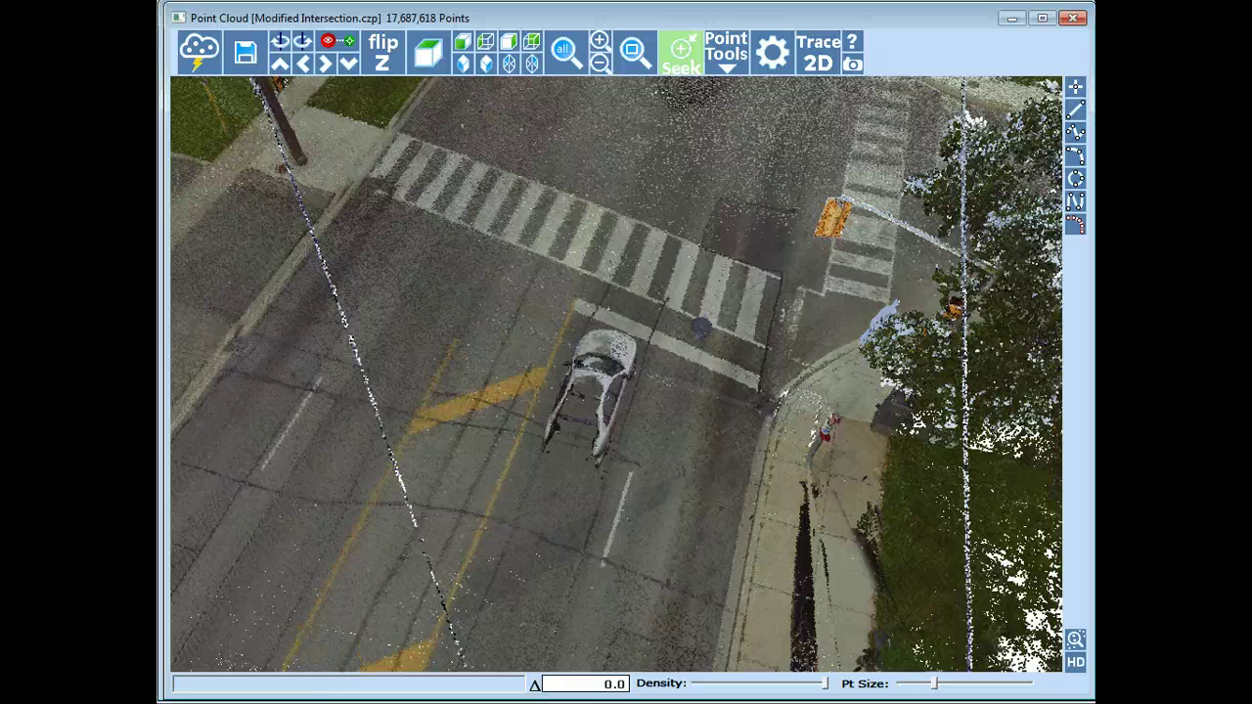